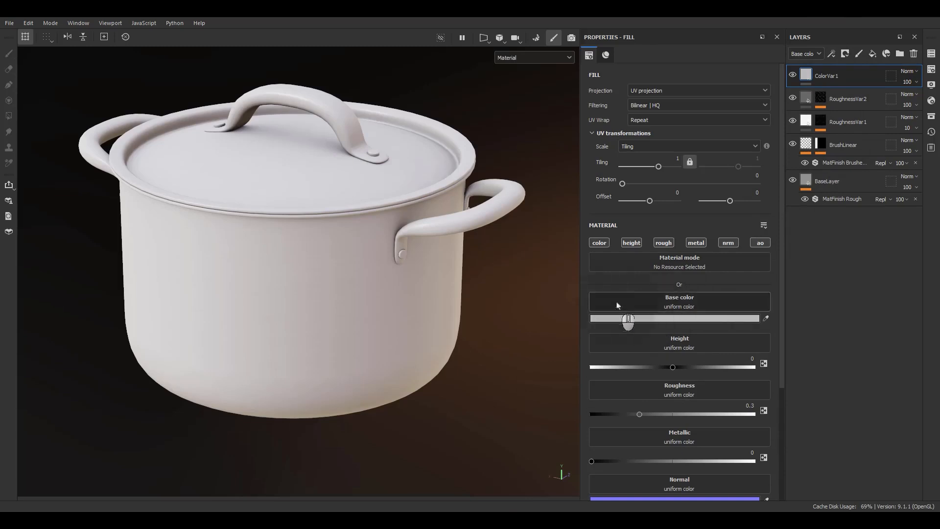
Step: Limit the ColorVar1 fill to the color and roughness channels and set its roughness to 0.7
left_click(597, 244, "alt")
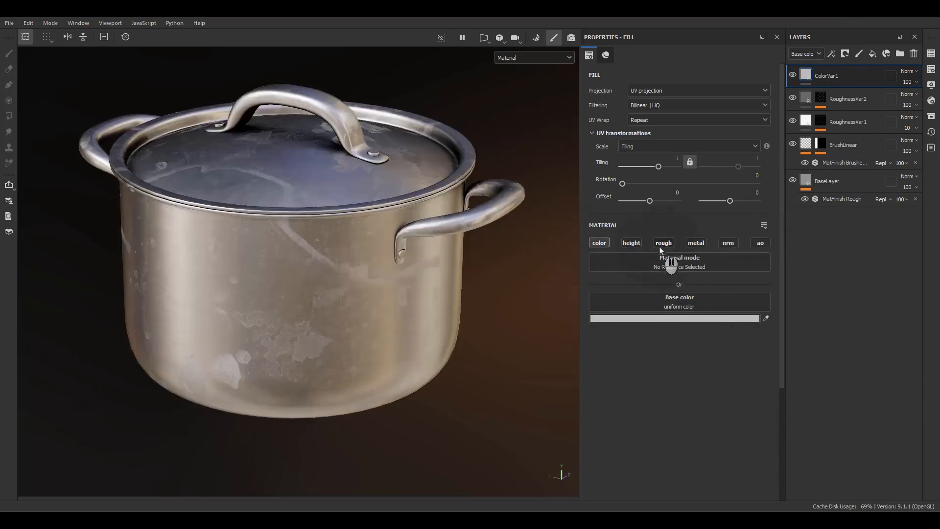
left_click(663, 243)
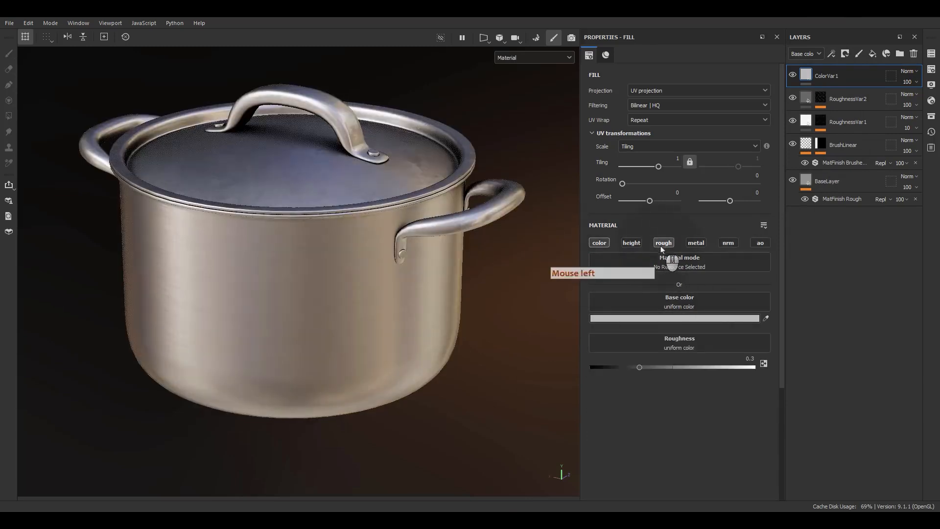
left_click(670, 368)
left_click(695, 367)
left_click(703, 367)
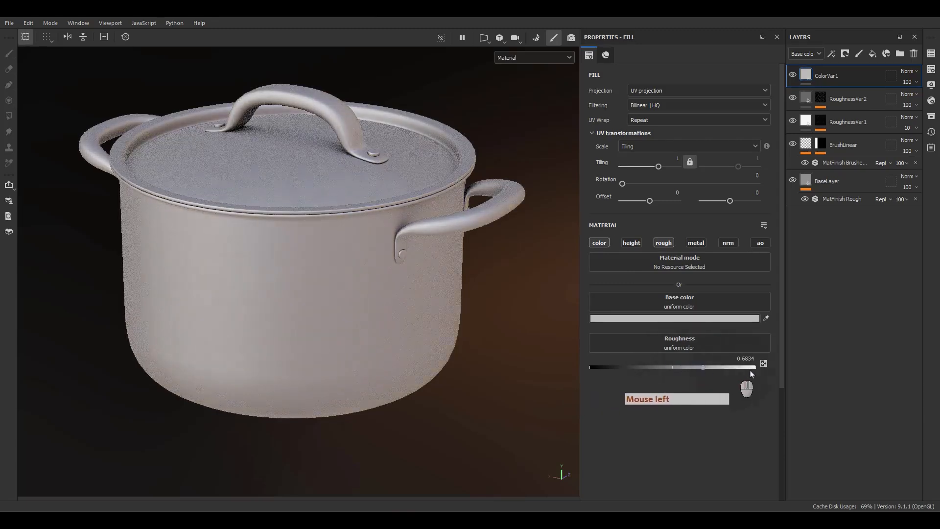
double_click(745, 359)
type(".7")
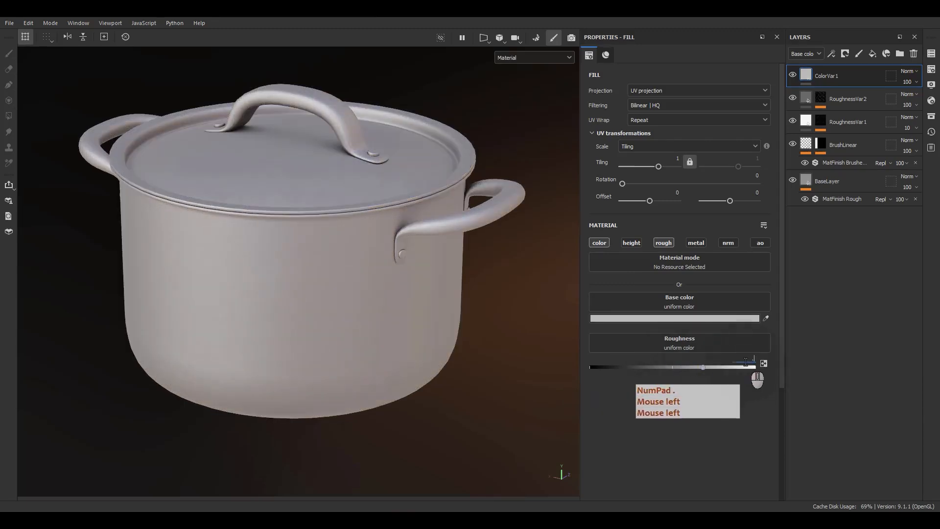
key("Return")
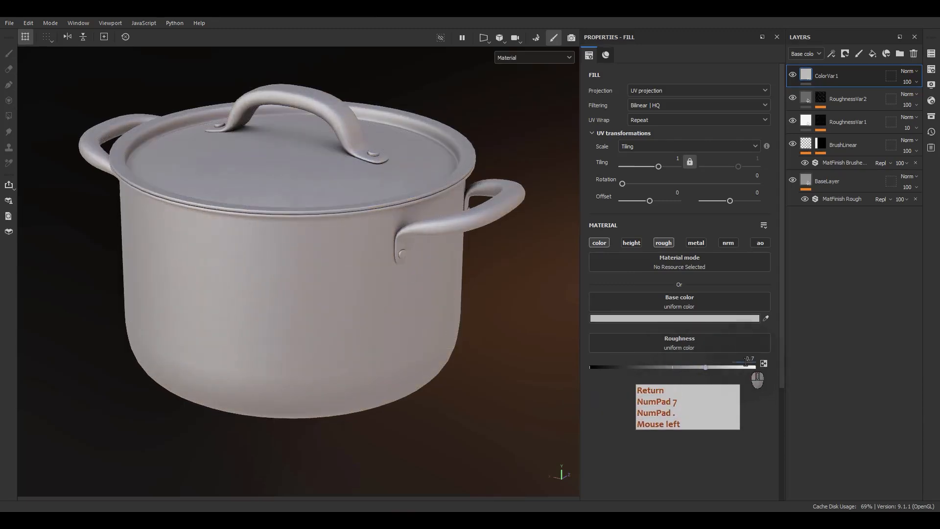
Step: Give the ColorVar1 fill a dark brown base color and lower the layer's base color opacity to 79
left_click(691, 318)
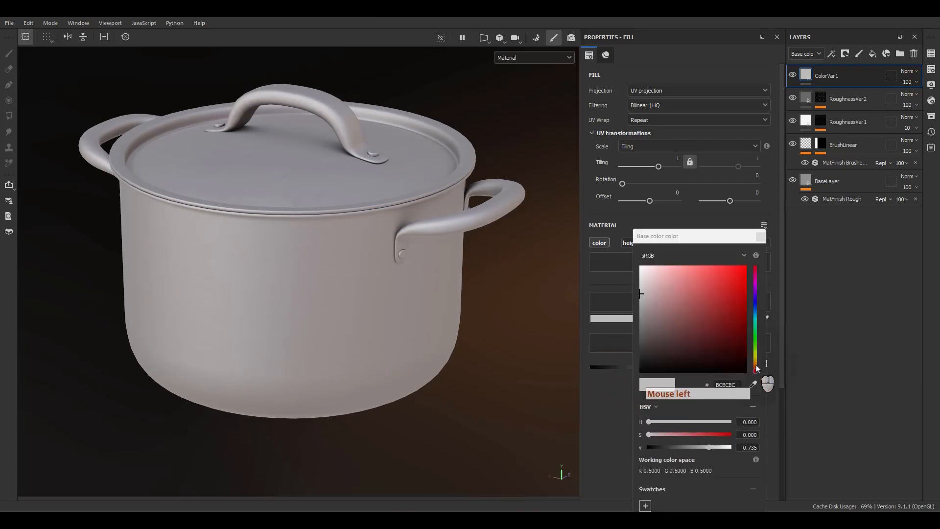
left_click(755, 364)
left_click(679, 342)
left_click(681, 340)
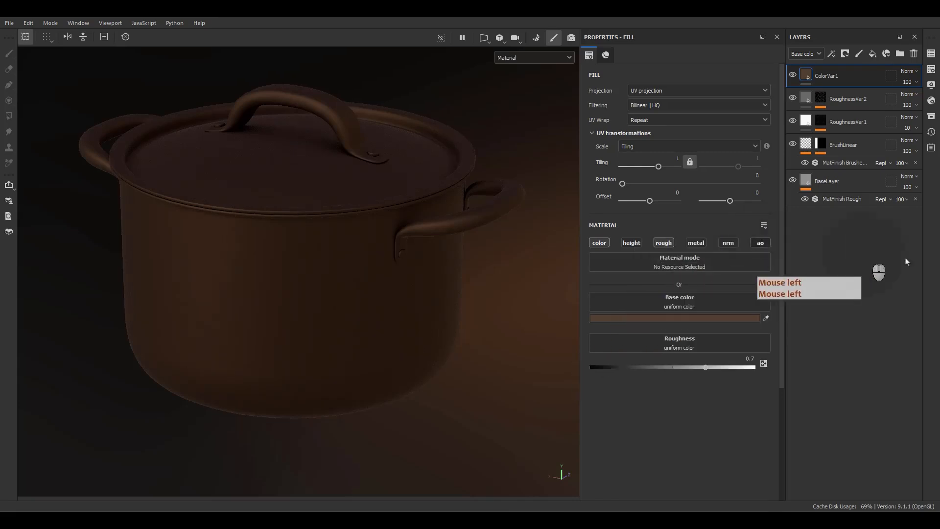
left_click(907, 83)
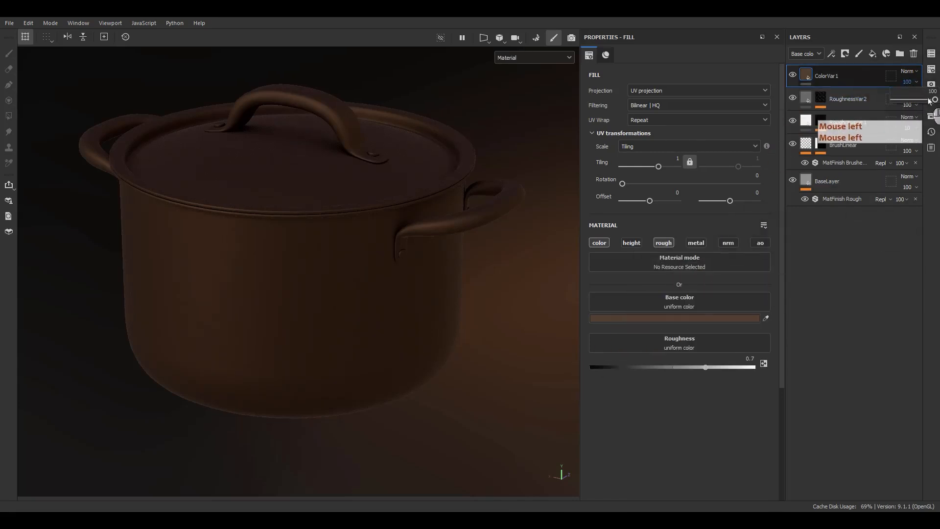
left_click_drag(927, 99, 925, 100)
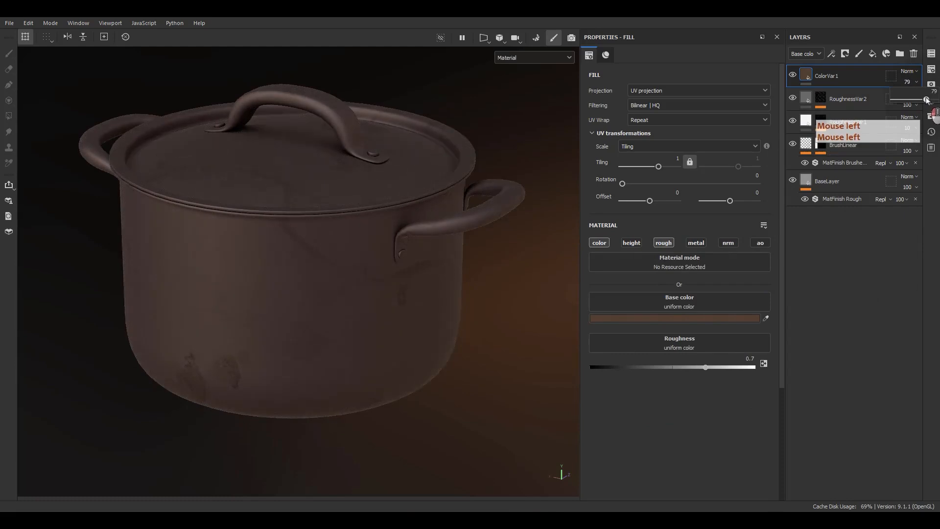
Step: Set the ColorVar1 fill's roughness to 0.5 and compare the pot with the roughness channel off and on
left_click_drag(706, 368, 684, 371)
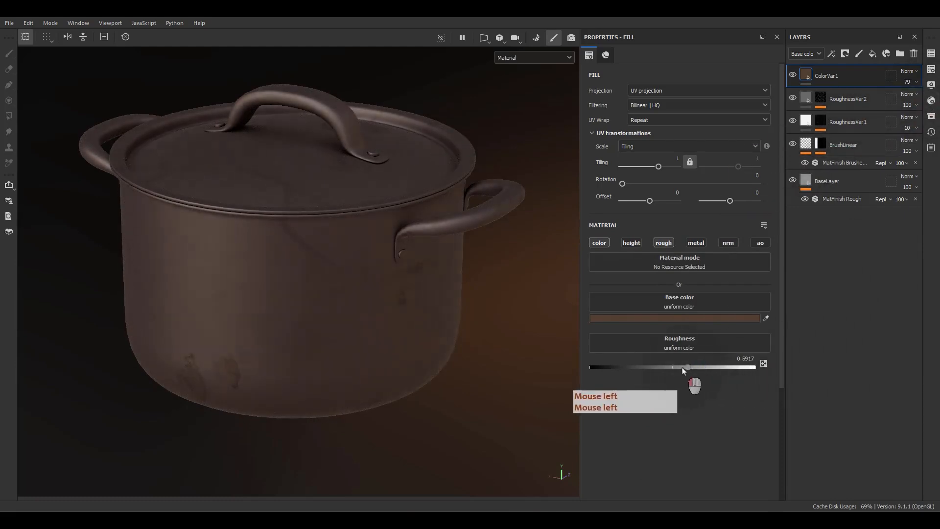
left_click(721, 362)
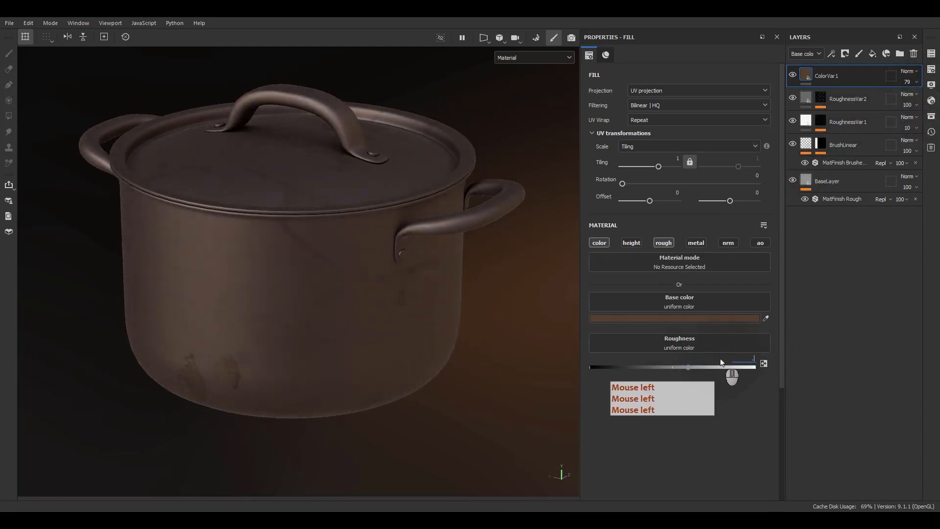
type(".5")
key("Return")
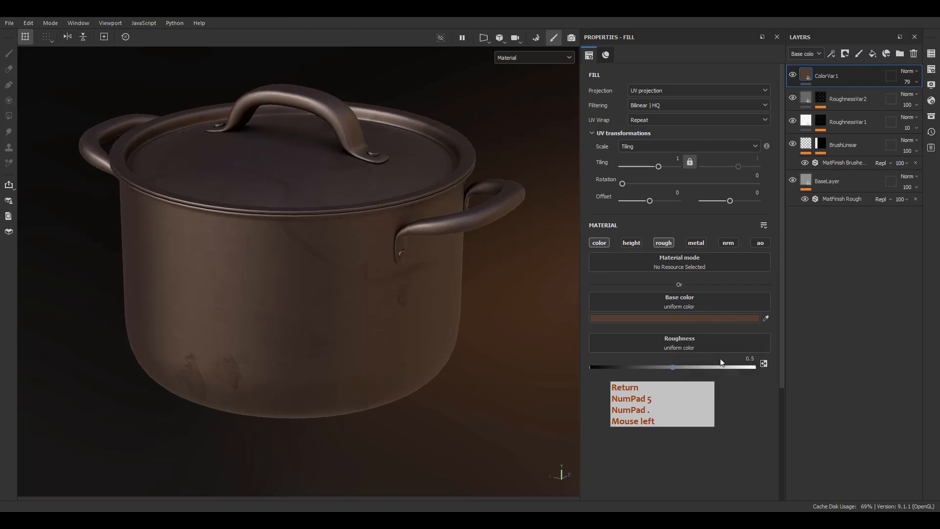
left_click(665, 243)
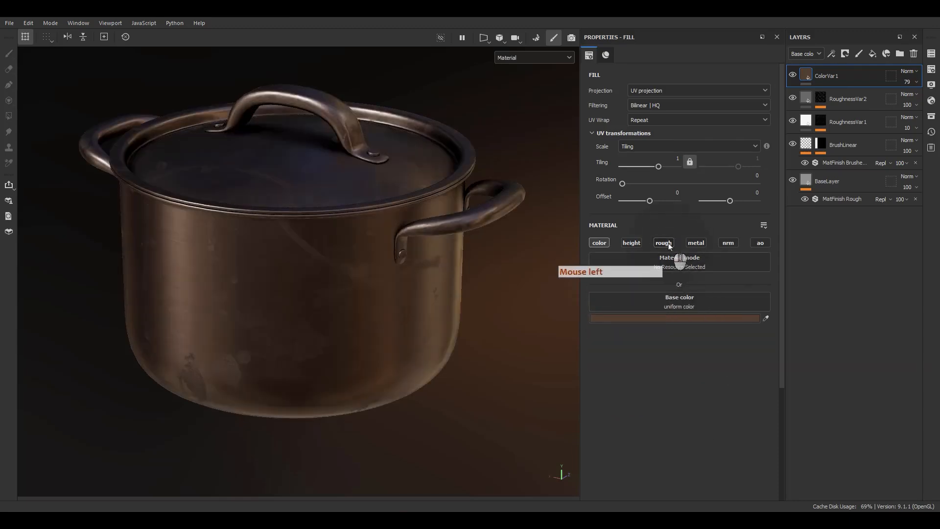
left_click(665, 243)
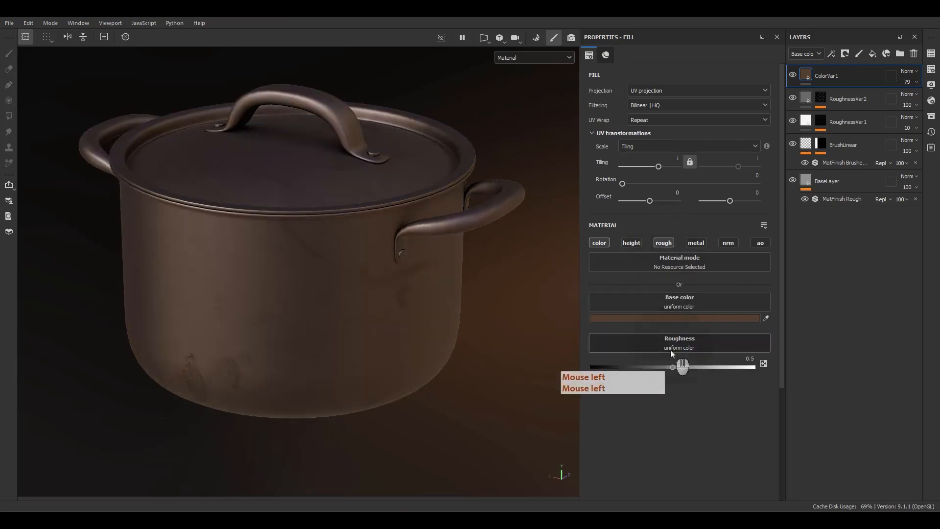
Step: Switch the layer stack to the Roughness channel and compare the pot with ColorVar1's roughness disabled and enabled
left_click(811, 55)
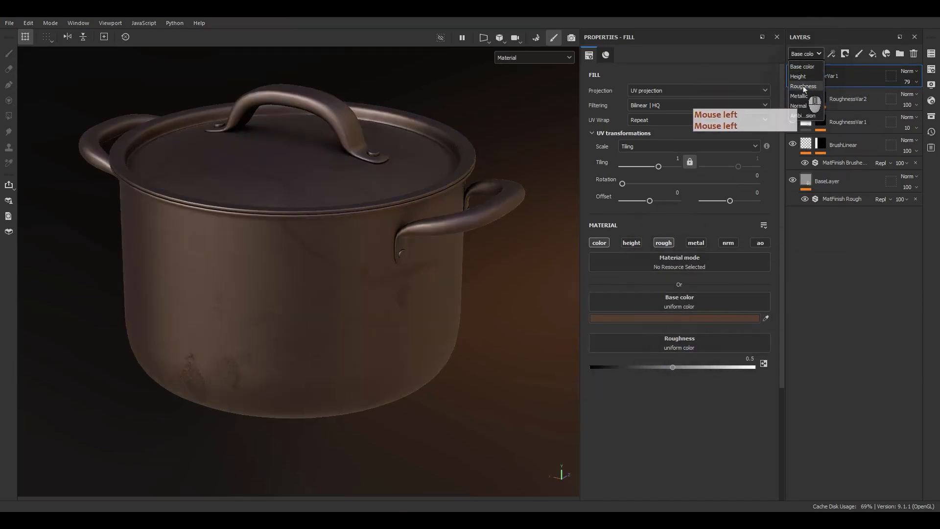
left_click(803, 86)
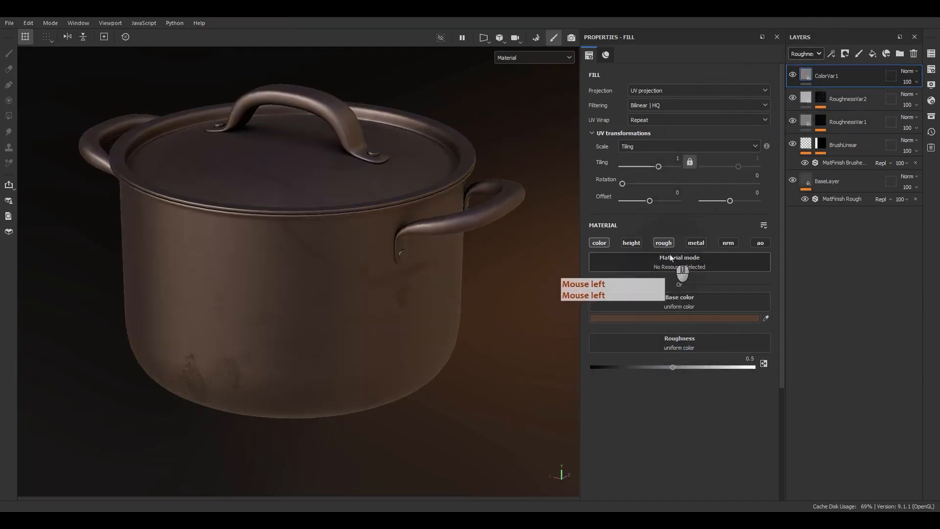
left_click(664, 243)
left_click_drag(328, 332, 317, 313, "alt")
key("F9")
key("F9")
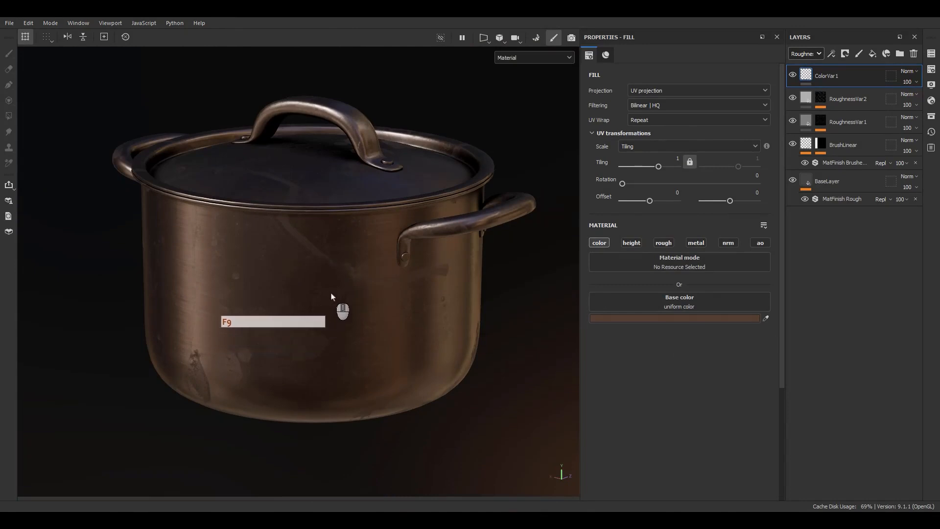
left_click(663, 243)
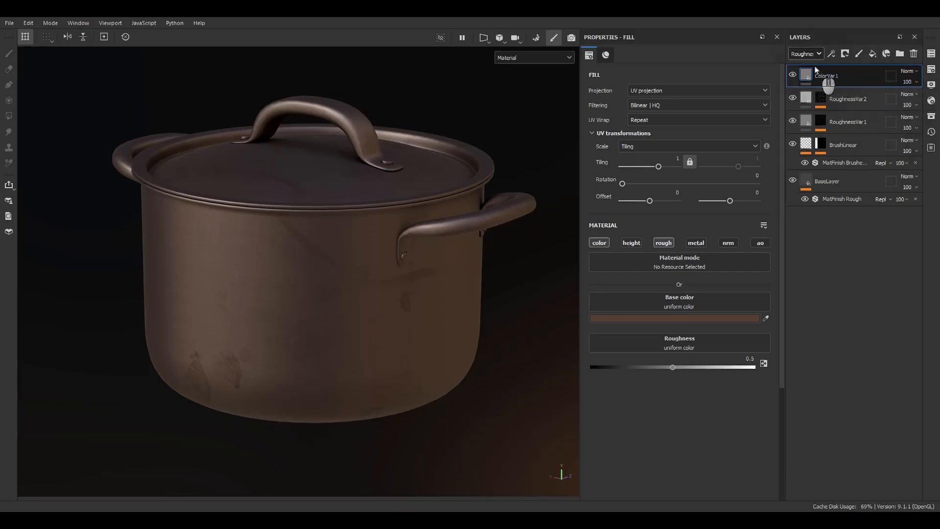
Step: Set ColorVar1's opacity in the Roughness channel to 20 and compare the result with roughness off and on
left_click(915, 82)
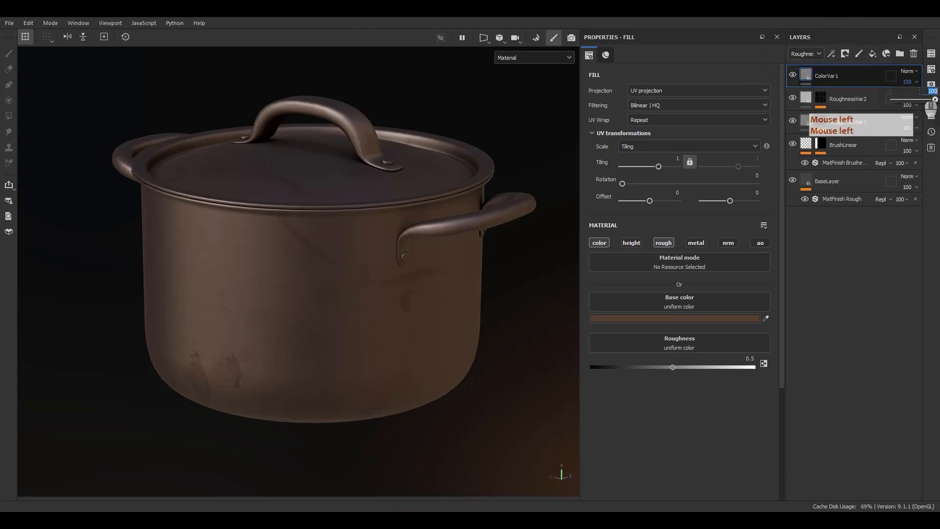
type("20")
key("Return")
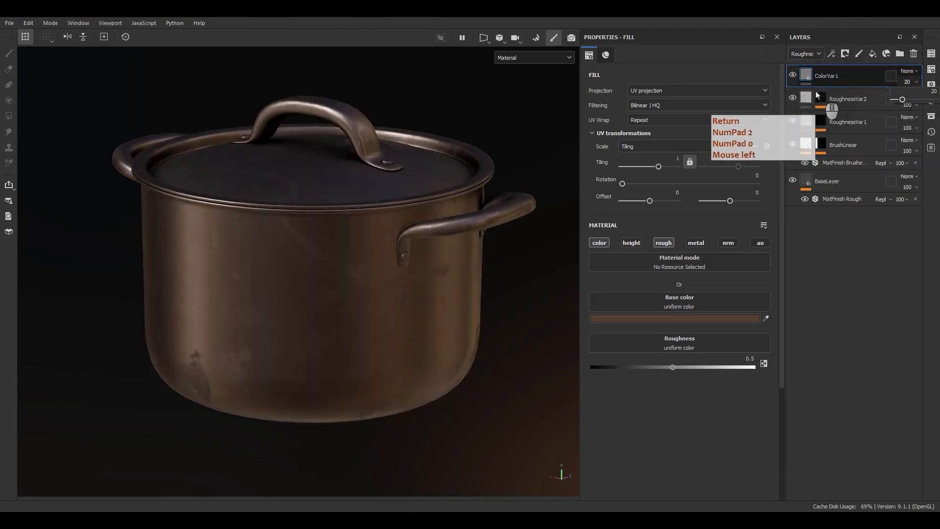
left_click(667, 244)
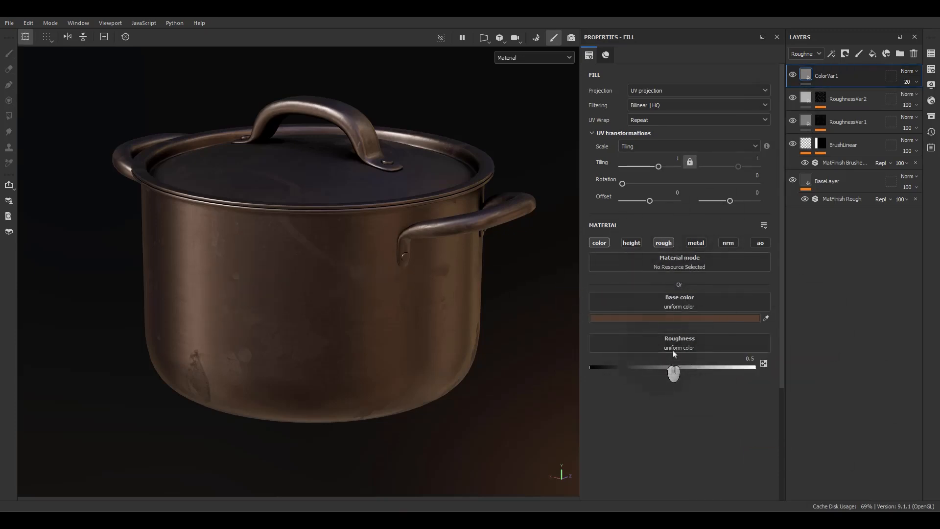
left_click(659, 247)
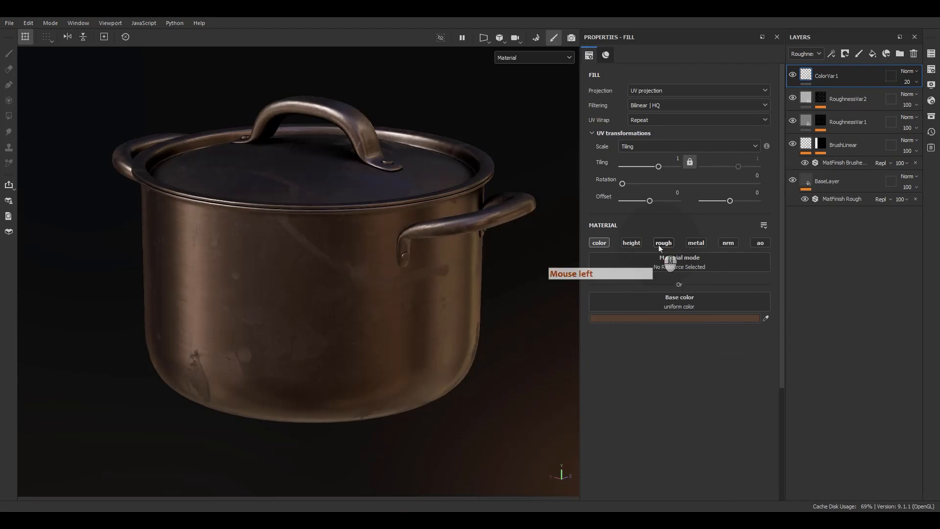
left_click(661, 245)
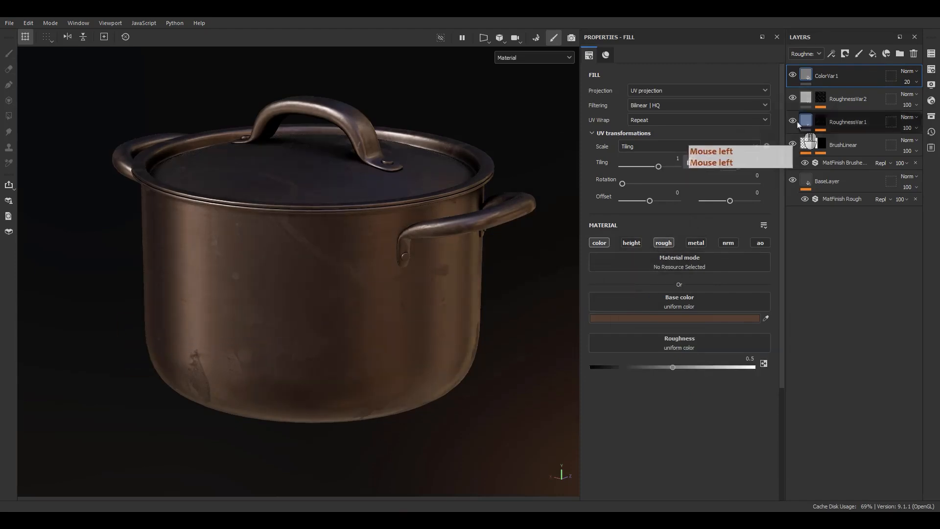
Step: Add a black mask to ColorVar1 and add a fill effect to that mask
right_click(827, 77)
left_click(830, 101)
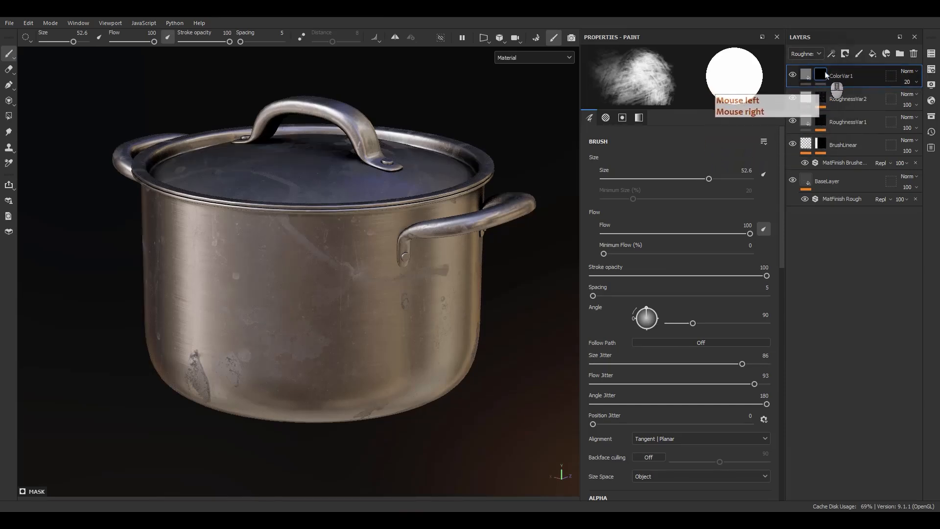
mouse_move(827, 74)
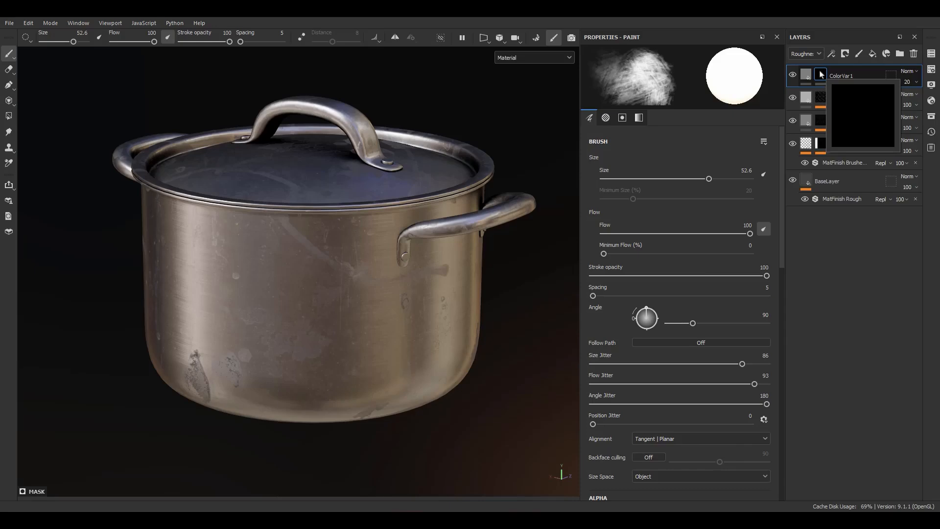
right_click(822, 75)
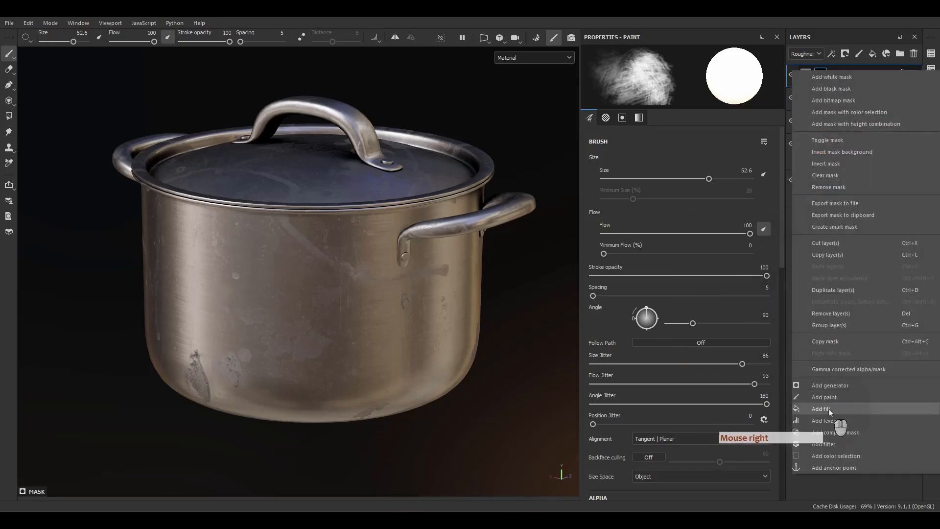
left_click(830, 409)
Step: Search the procedural textures for "grunge" and assign Grunge Concrete Burnt to the mask fill's grayscale
left_click(680, 251)
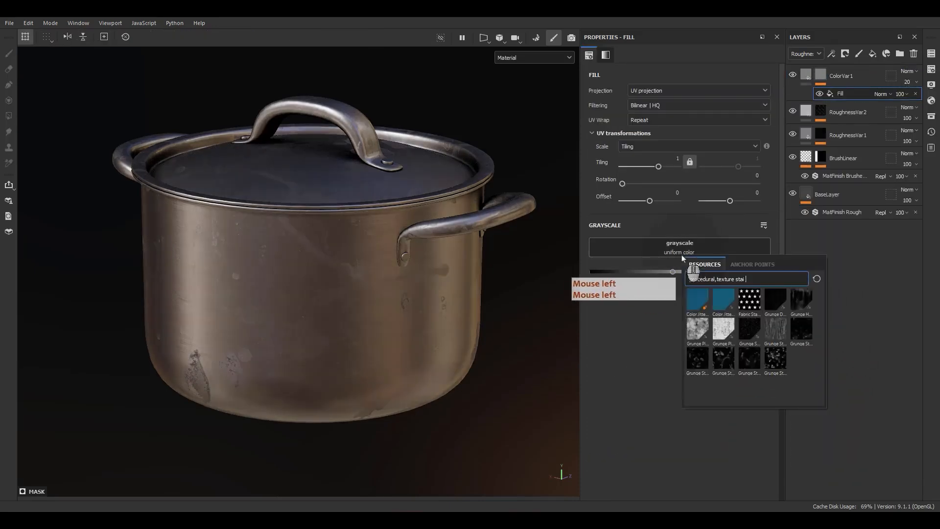
double_click(739, 280)
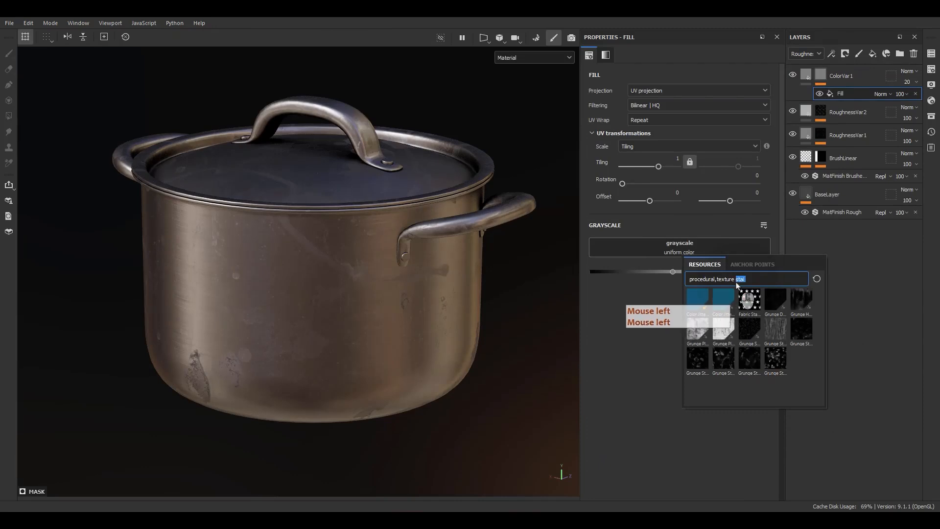
type("grunge")
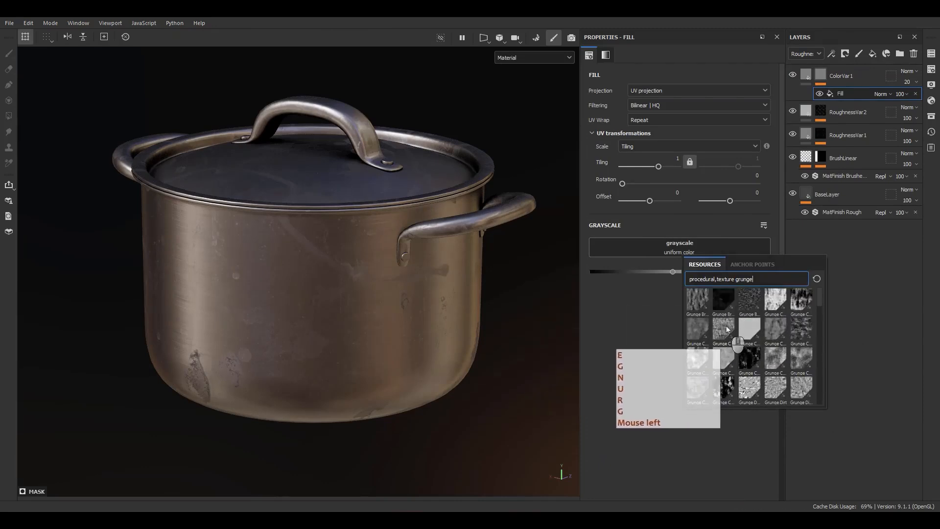
mouse_move(695, 306)
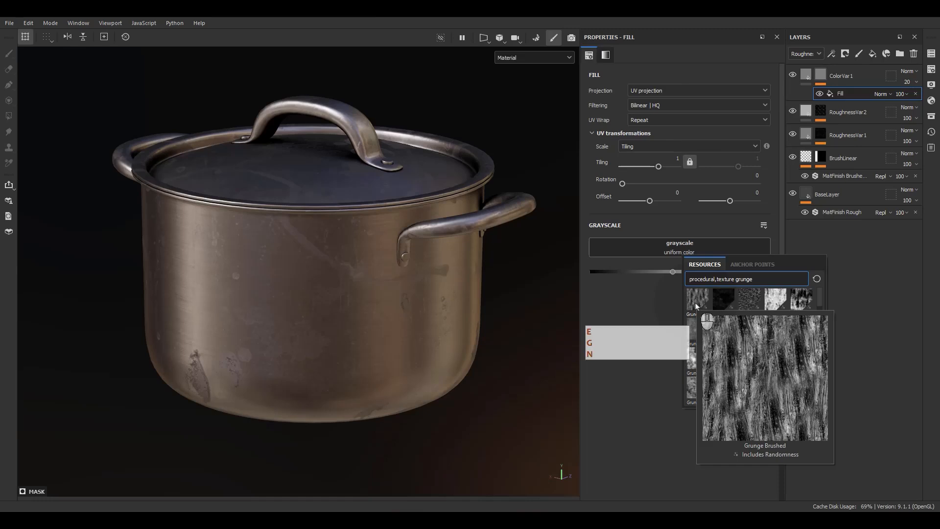
mouse_move(722, 337)
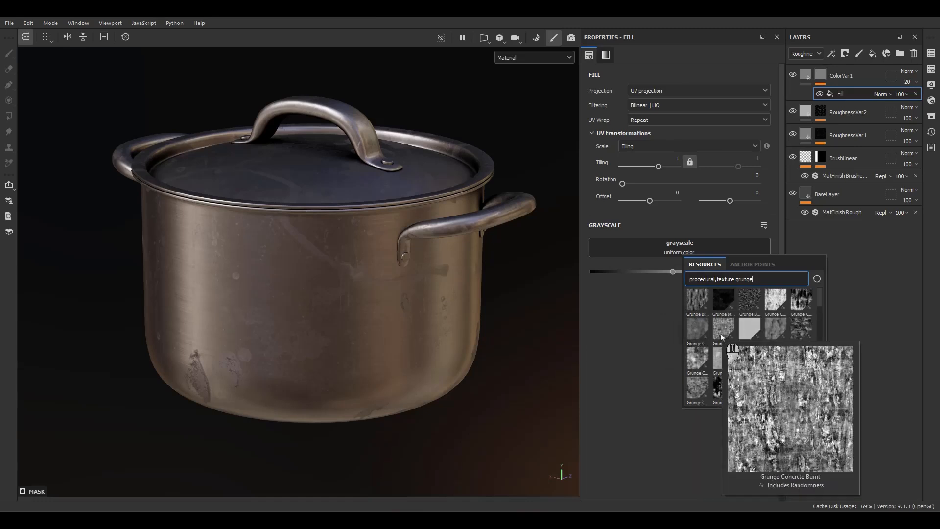
left_click(722, 337)
Step: Set the Grunge Concrete Burnt contrast to 0.28 and its balance to 0.64
left_click_drag(422, 371, 384, 352, "alt")
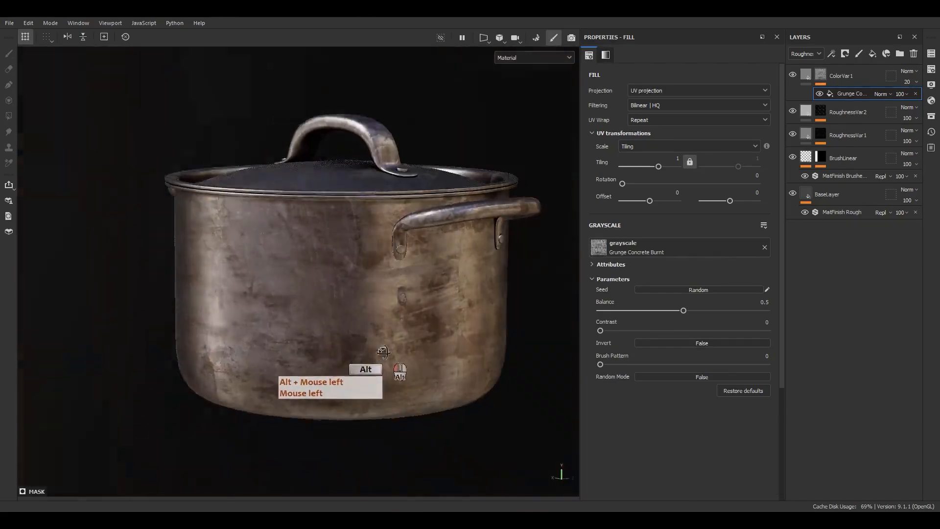
right_click_drag(384, 352, 368, 426, "alt")
left_click_drag(368, 426, 635, 335, "alt")
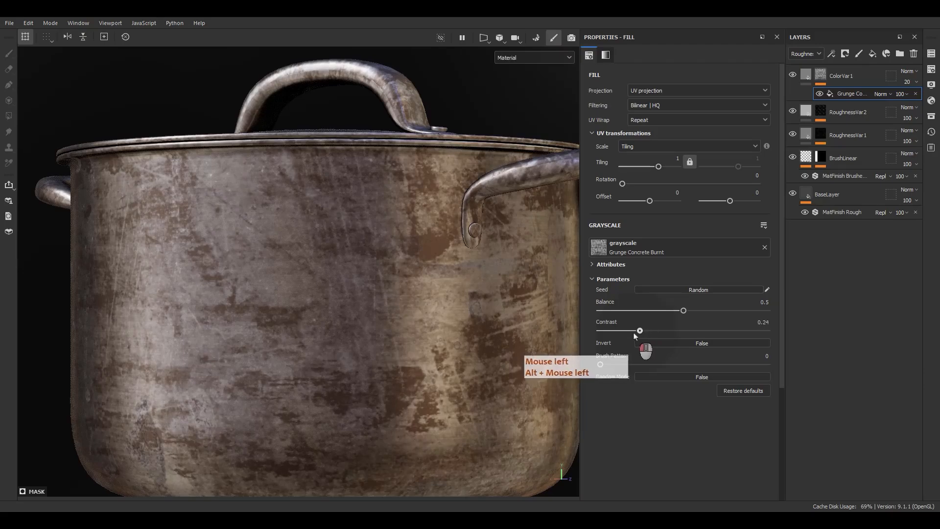
left_click_drag(683, 311, 706, 310)
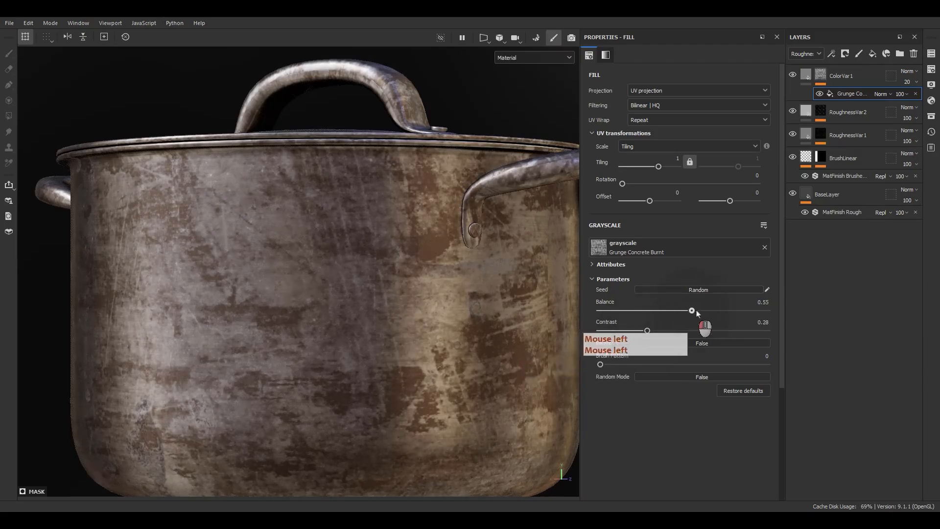
Step: Try inverting the Grunge Concrete Burnt texture in the mask and return Invert to False
left_click_drag(362, 343, 539, 345, "alt")
left_click(687, 344)
left_click(687, 344)
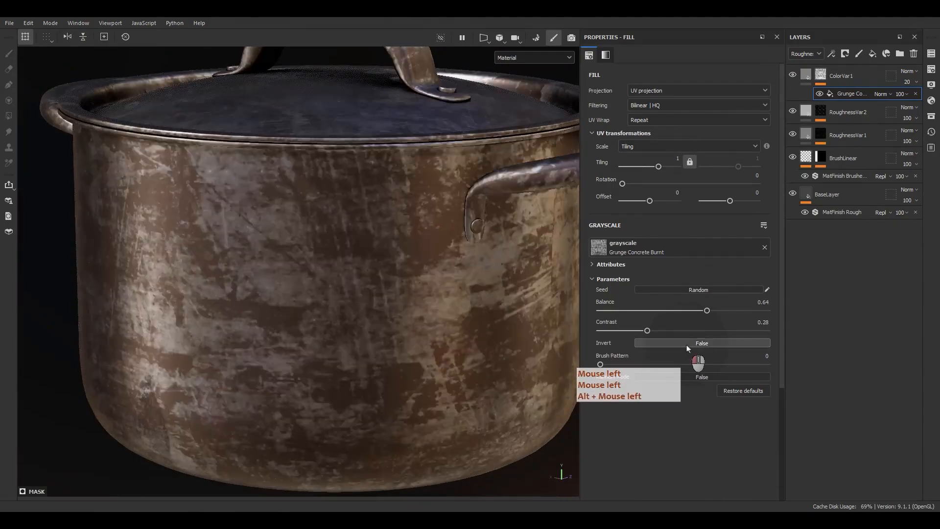
left_click(687, 343)
left_click(686, 343)
left_click(687, 343)
left_click(687, 343)
Step: Set the UV tiling of the Grunge Concrete Burnt fill to 2
left_click(677, 158)
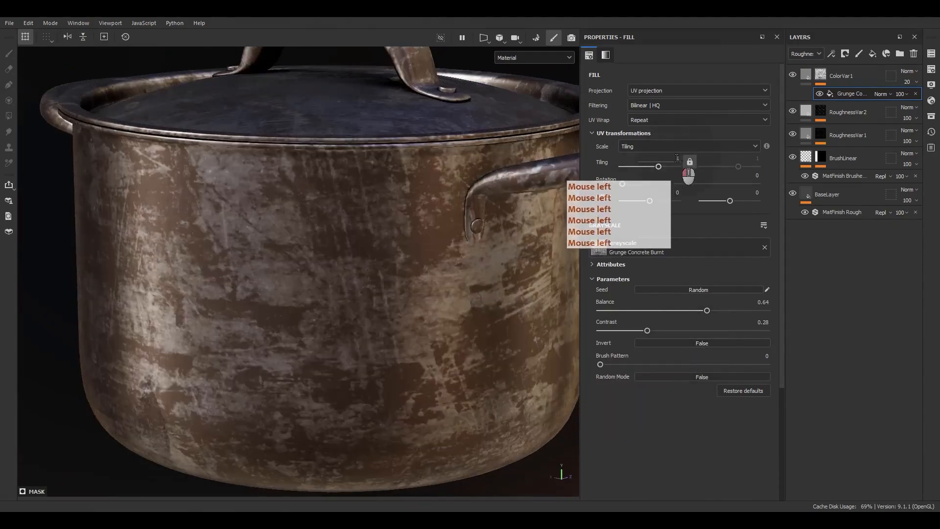
type("2")
key("Return")
Step: Inspect the tiled grunge pattern around the pot's wall, lid and handles from several angles
left_click_drag(490, 235, 314, 265, "alt")
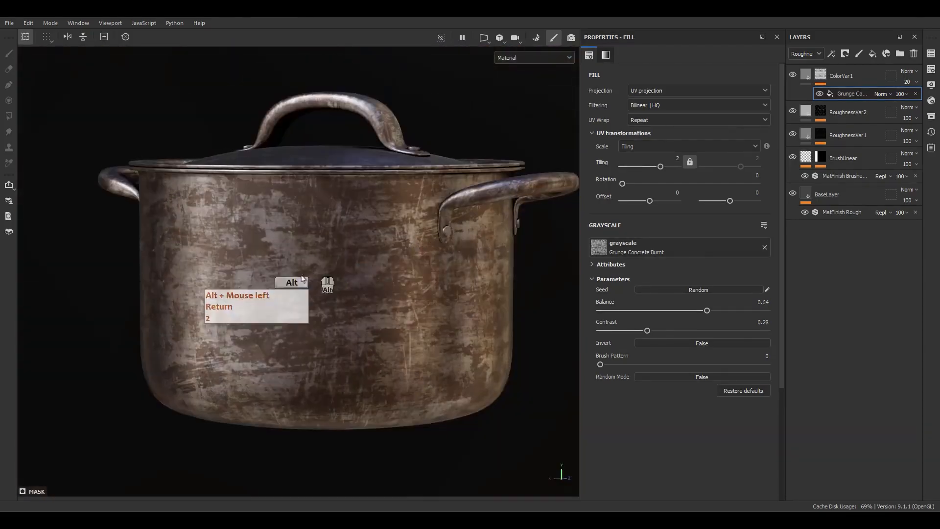
middle_click_drag(326, 338, 351, 284, "alt")
right_click_drag(351, 284, 371, 338, "alt")
middle_click_drag(370, 338, 365, 363, "alt")
left_click_drag(365, 363, 474, 280, "alt")
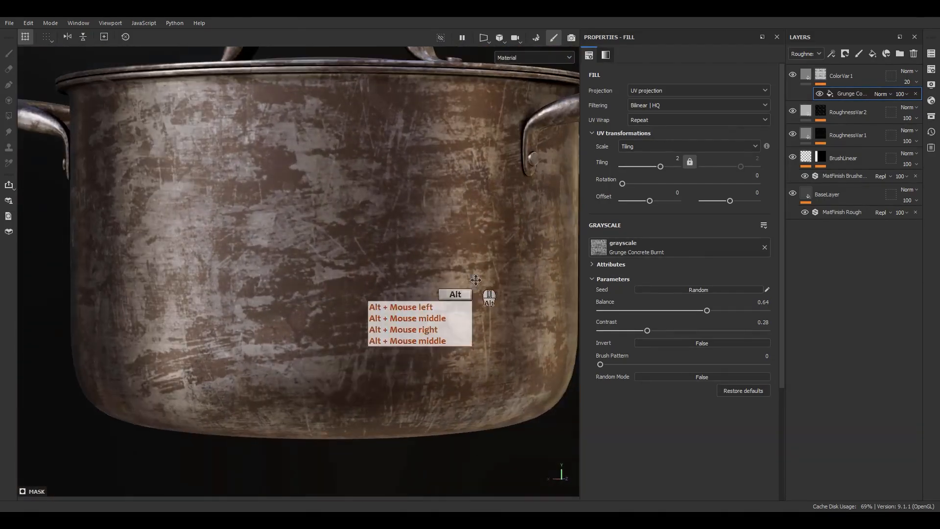
middle_click_drag(474, 280, 455, 305, "alt")
right_click_drag(455, 305, 418, 200, "alt")
middle_click_drag(431, 199, 415, 207, "alt")
left_click_drag(414, 206, 386, 233, "alt")
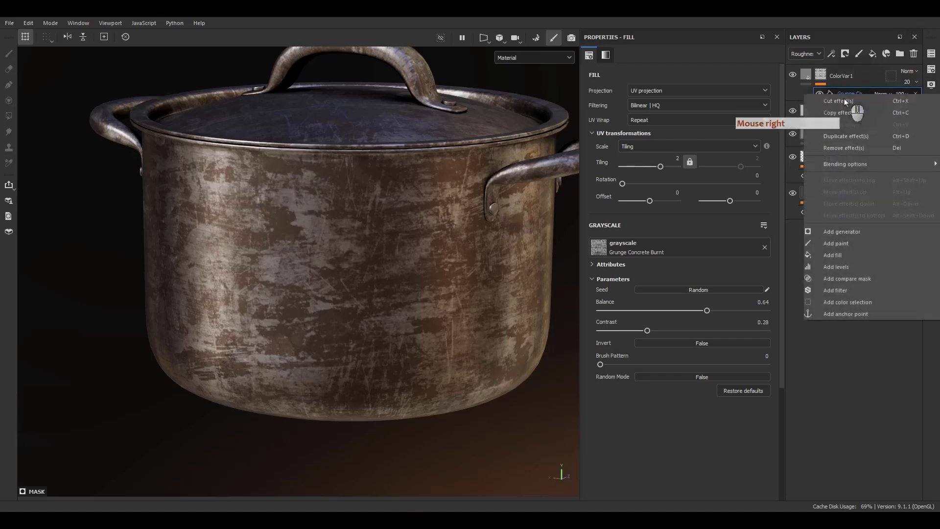
Step: Add a paint effect beneath the grunge fill in ColorVar1's mask and set the fill's blending mode to Multiply
right_click(842, 94)
left_click(828, 243)
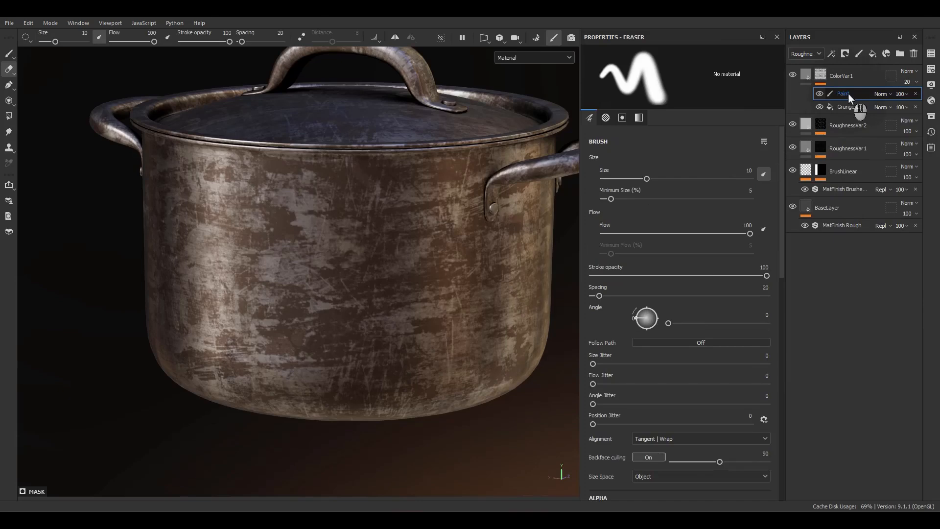
left_click_drag(848, 94, 849, 107)
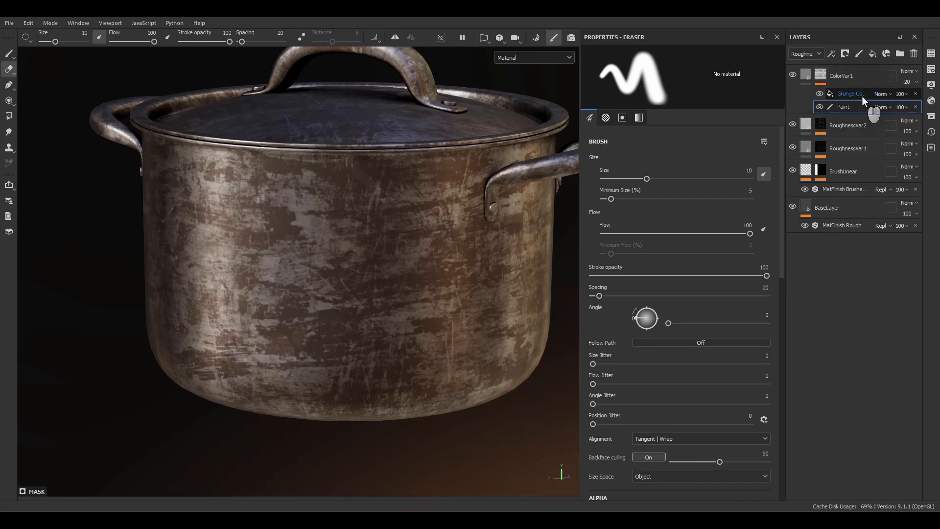
left_click(882, 95)
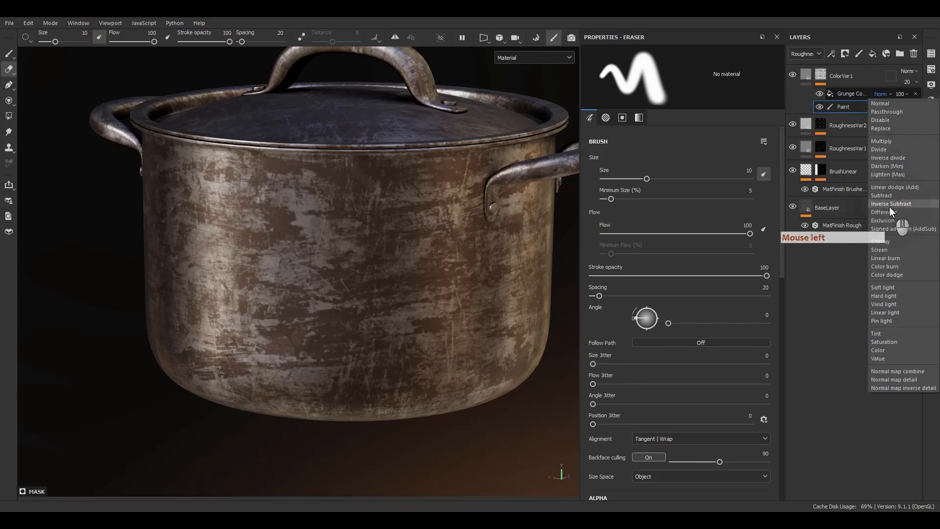
left_click(884, 143)
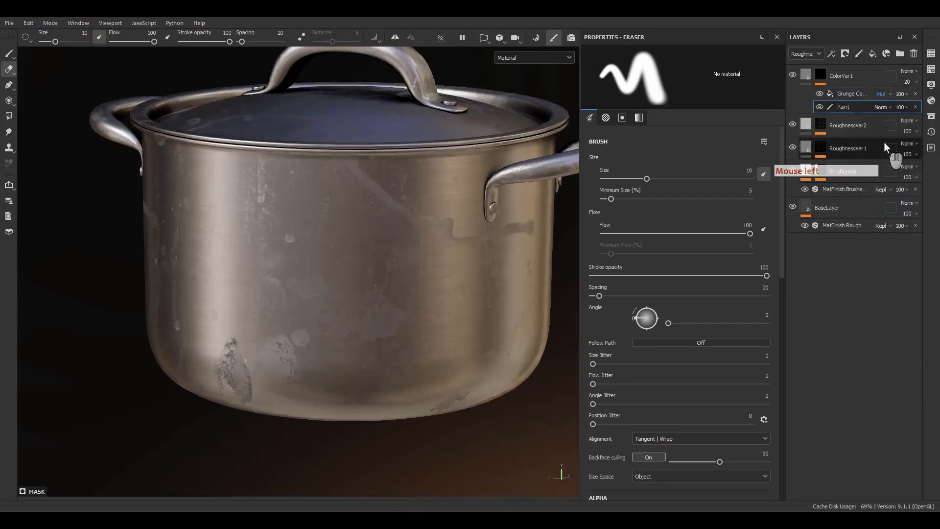
key("F9")
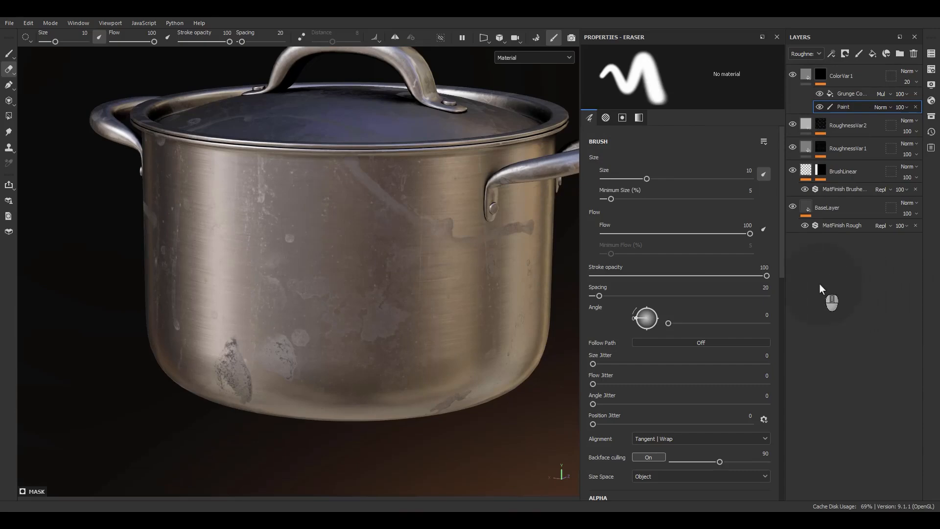
Step: Paint grunge stains in white along the pot's lower wall with the textured brush at size 52.6
key("1")
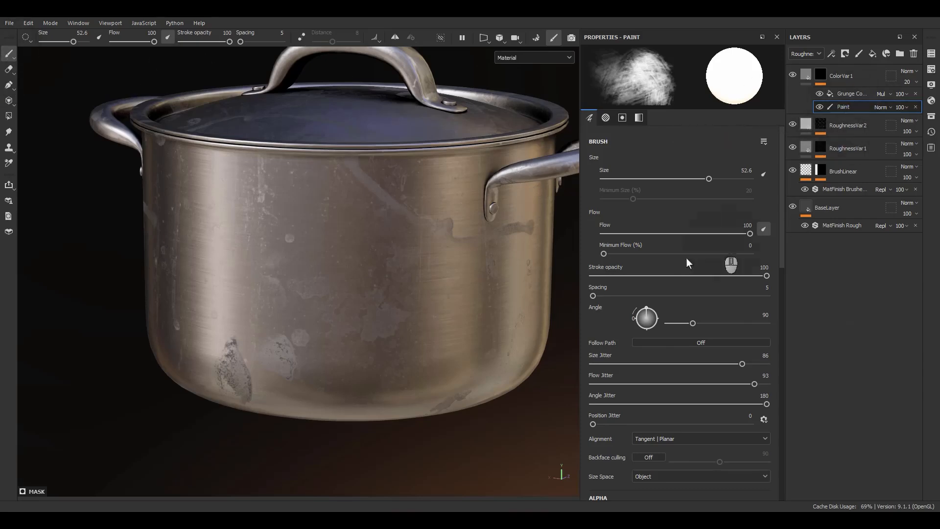
mouse_move(453, 345)
left_mouse_down()
mouse_move(447, 353)
mouse_move(353, 327)
mouse_move(248, 345)
mouse_move(156, 433)
left_mouse_up()
mouse_move(362, 391)
left_mouse_down("alt")
mouse_move(361, 352)
mouse_move(372, 367)
left_mouse_up("alt")
mouse_move(450, 357)
left_mouse_down()
mouse_move(448, 373)
mouse_move(251, 371)
mouse_move(320, 349)
mouse_move(330, 324)
mouse_move(479, 368)
mouse_move(217, 383)
mouse_move(255, 389)
mouse_move(292, 421)
left_mouse_up()
left_click_drag(415, 348, 350, 342, "alt")
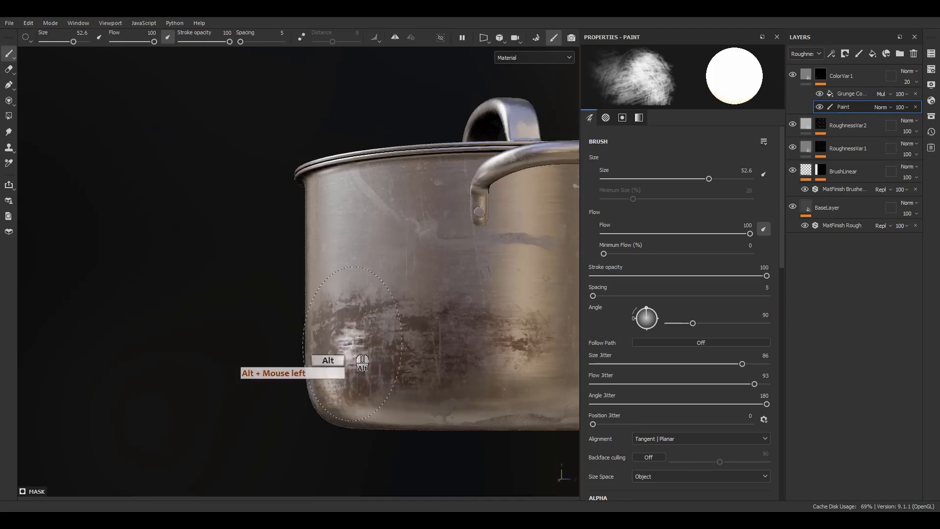
middle_click_drag(426, 350, 377, 343, "alt")
left_click_drag(396, 354, 430, 332, "alt")
left_click_drag(521, 377, 511, 334)
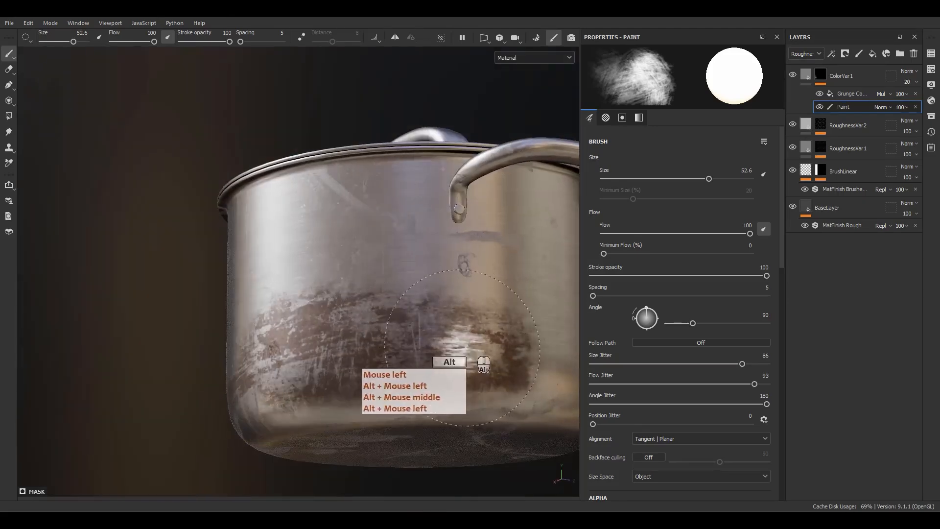
middle_click_drag(470, 344, 370, 346, "alt")
left_click_drag(416, 347, 349, 372, "alt")
mouse_move(506, 379)
left_mouse_down()
mouse_move(482, 386)
mouse_move(392, 343)
mouse_move(359, 380)
mouse_move(436, 385)
left_mouse_up()
middle_click_drag(436, 384, 457, 331, "alt")
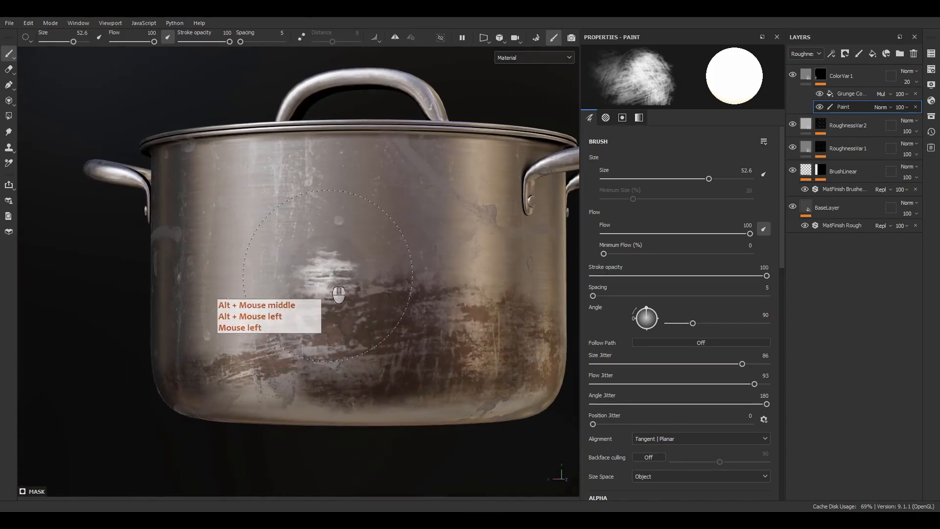
Step: Switch the brush to black and paint out the upper edge of the brown stains on the lower wall
key("x")
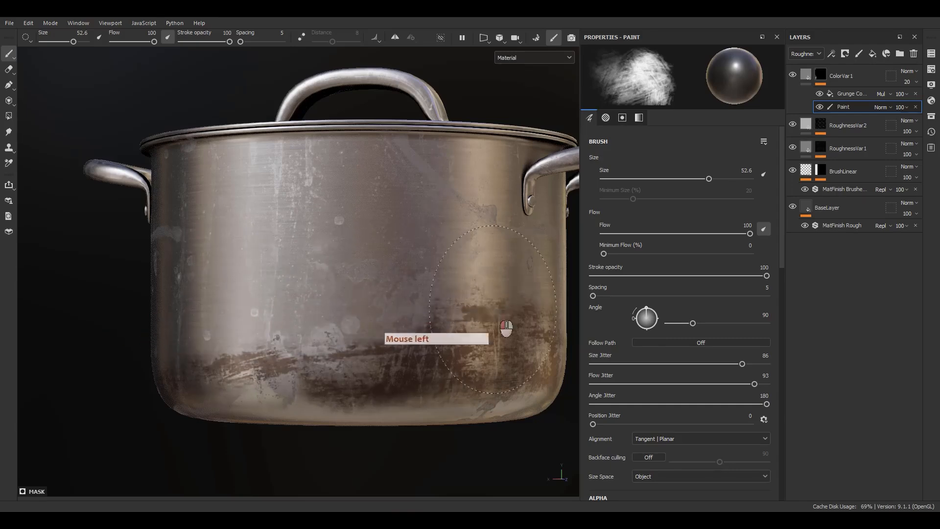
left_click_drag(343, 315, 372, 318)
middle_click_drag(465, 318, 346, 313, "alt")
mouse_move(346, 313)
left_mouse_down("alt")
mouse_move(302, 321)
mouse_move(338, 299)
left_mouse_up("alt")
Step: Enlarge the eraser to 28.12 and erase excess brown along the pot's lower wall
key("2")
right_click_drag(297, 260, 352, 262, "ctrl")
mouse_move(259, 302)
left_mouse_down()
mouse_move(333, 308)
mouse_move(139, 352)
mouse_move(443, 317)
left_mouse_up()
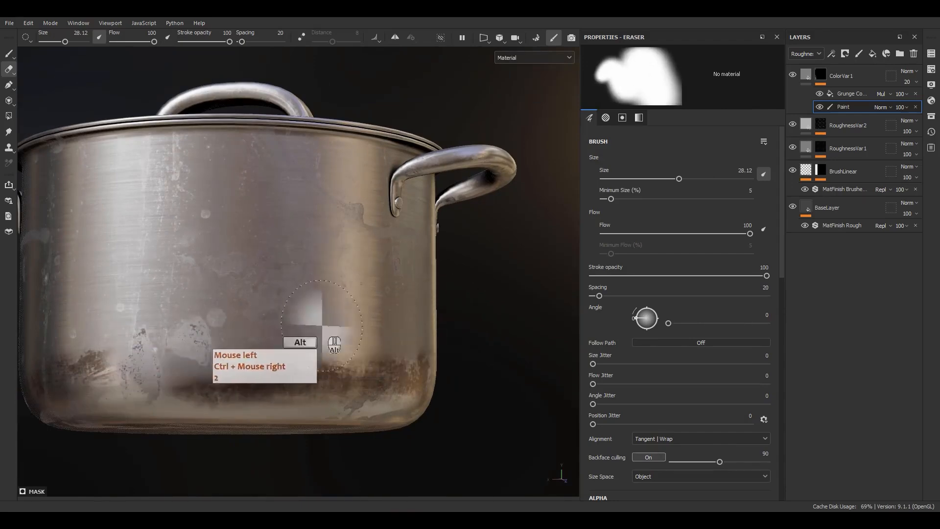
left_click_drag(335, 339, 256, 340, "alt")
middle_click_drag(256, 339, 533, 309, "alt")
mouse_move(533, 309)
left_mouse_down("alt")
mouse_move(420, 348)
mouse_move(378, 331)
mouse_move(384, 313)
left_mouse_up("alt")
Step: Paint more brown grunge along the lower wall in white with the textured brush and soften it in black
key("1")
key("x")
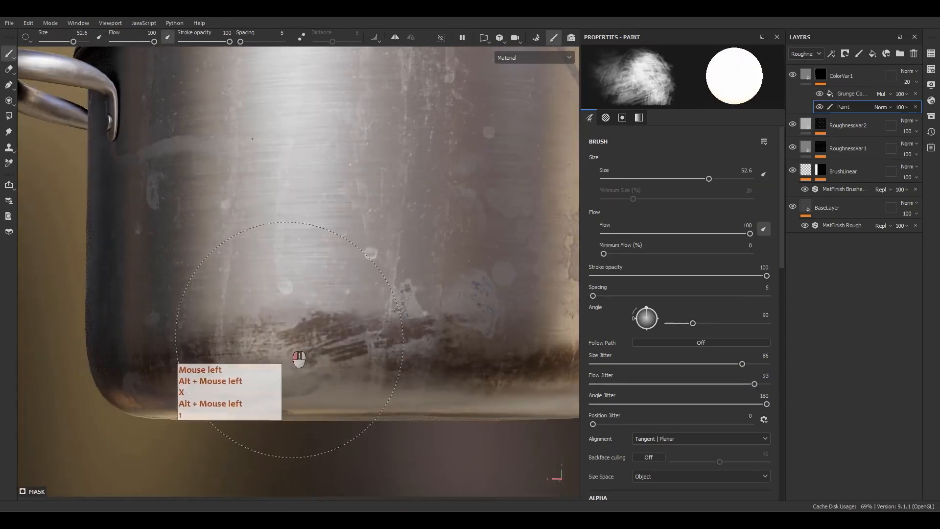
key("x")
left_click_drag(428, 361, 377, 343)
left_click_drag(304, 423, 415, 380, "alt")
middle_click_drag(416, 380, 397, 338, "alt")
left_click_drag(397, 337, 323, 206, "alt")
right_click_drag(324, 206, 360, 326, "alt")
middle_click_drag(360, 326, 372, 365, "alt")
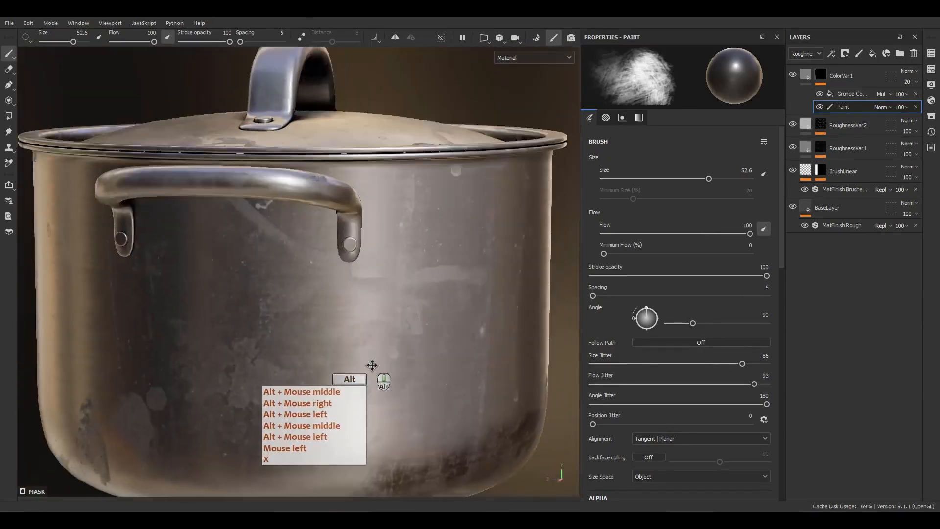
Step: Switch the brush to white and paint a brown stain around the side handle's riveted mount and down the wall below
left_click_drag(372, 365, 328, 206, "alt")
right_click_drag(328, 206, 379, 250, "alt")
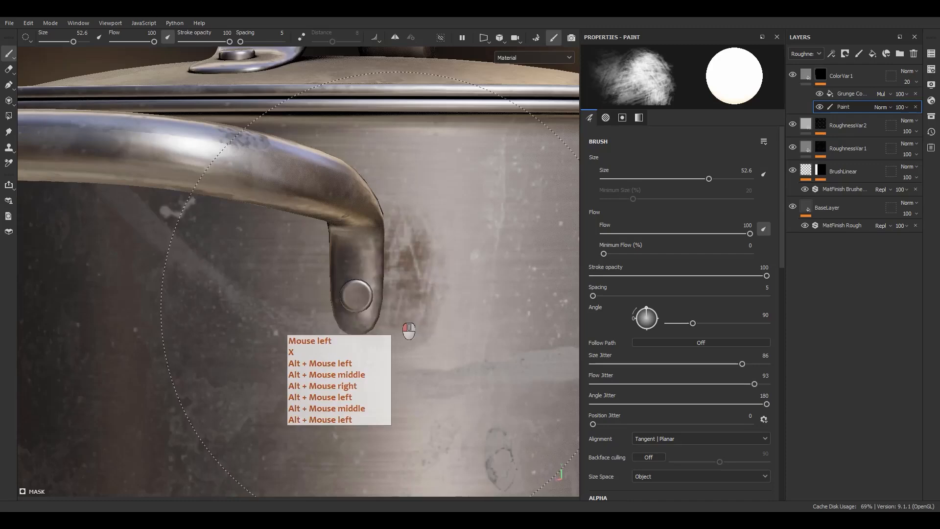
mouse_move(412, 386)
left_mouse_down("alt")
mouse_move(331, 392)
mouse_move(367, 367)
mouse_move(338, 271)
left_mouse_up("alt")
middle_click_drag(365, 463, 394, 241, "alt")
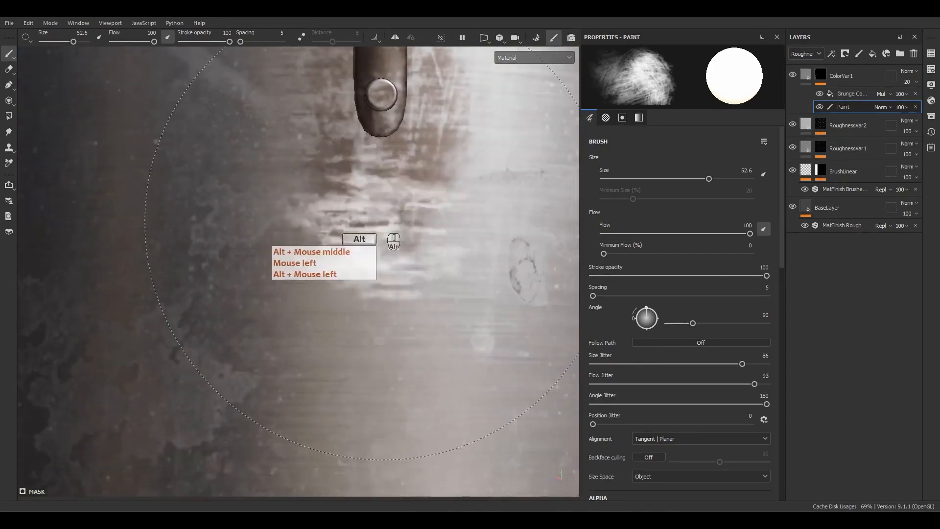
mouse_move(432, 337)
left_mouse_down("alt")
mouse_move(330, 309)
mouse_move(472, 344)
mouse_move(388, 206)
mouse_move(220, 308)
mouse_move(323, 301)
left_mouse_up("alt")
mouse_move(323, 301)
middle_mouse_down("alt")
mouse_move(439, 315)
mouse_move(473, 306)
middle_mouse_up("alt")
left_click_drag(472, 306, 461, 314, "alt")
middle_click_drag(461, 313, 210, 275, "alt")
left_click_drag(210, 275, 276, 285, "alt")
middle_click_drag(277, 285, 377, 293, "alt")
left_click_drag(377, 293, 404, 284, "alt")
middle_click_drag(404, 284, 408, 276, "alt")
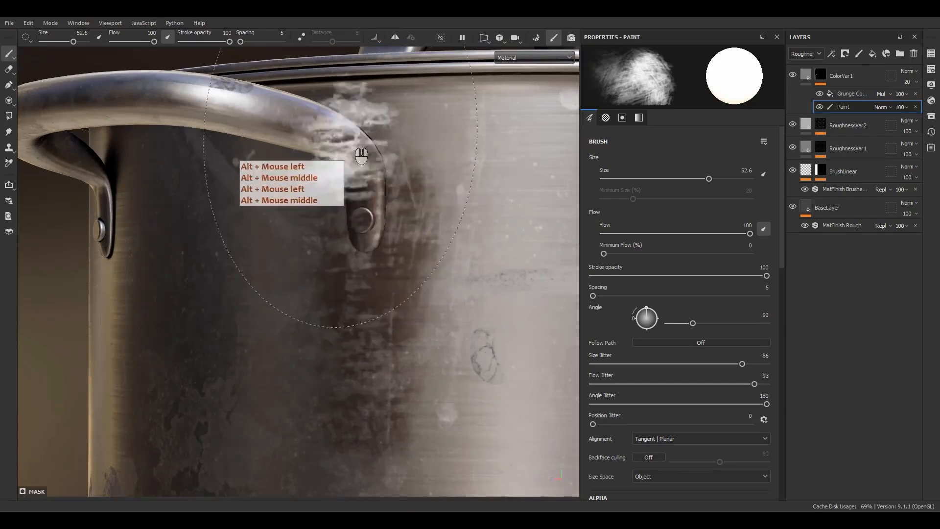
Step: Set the paint brush's alignment to UV
scroll(369, 208, "down", 3)
scroll(384, 211, "up", 3)
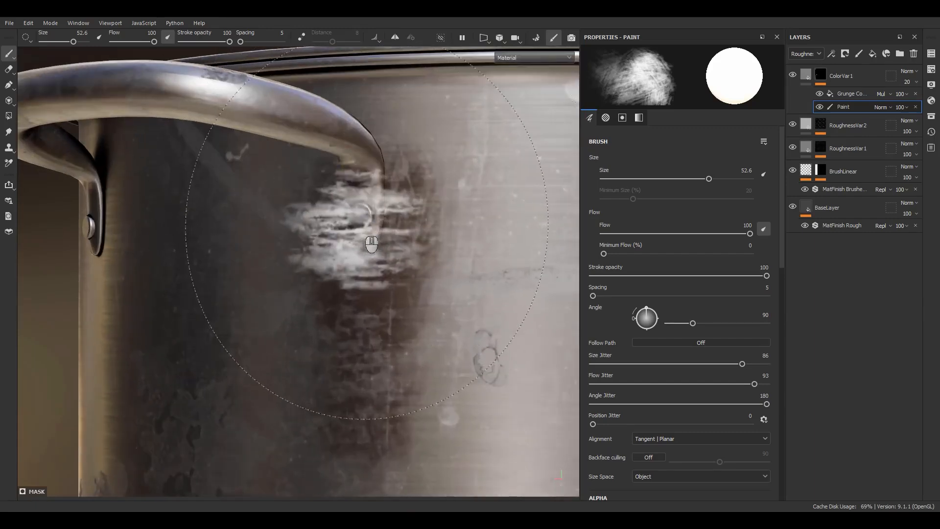
left_click_drag(358, 233, 345, 252, "alt")
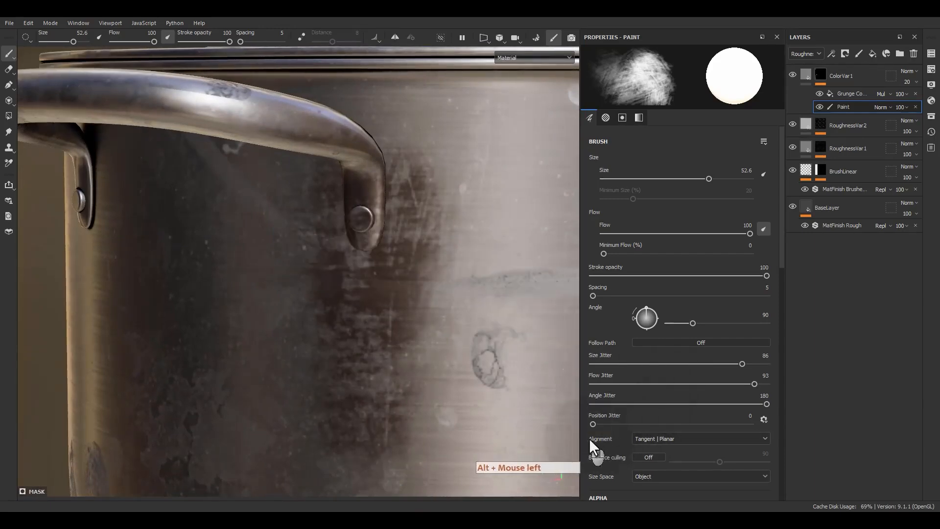
left_click(654, 436)
left_click(639, 471)
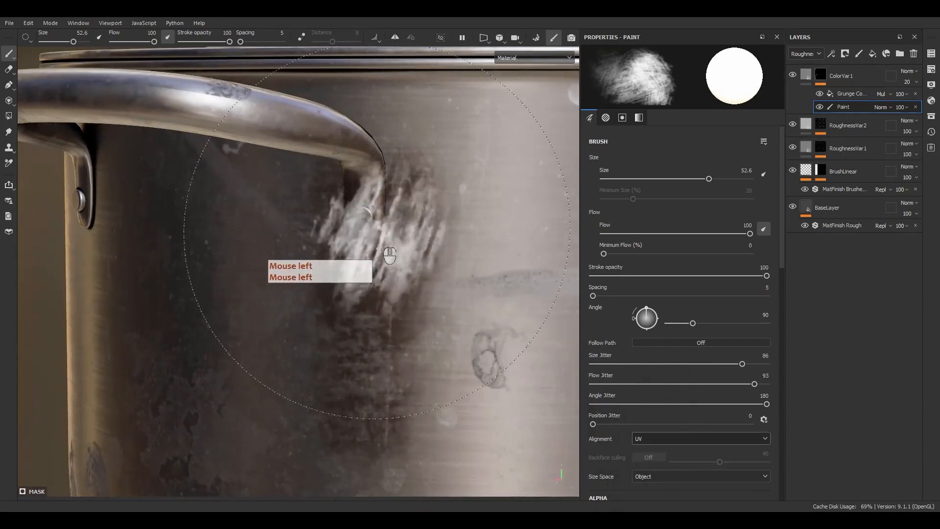
key("2")
key("1")
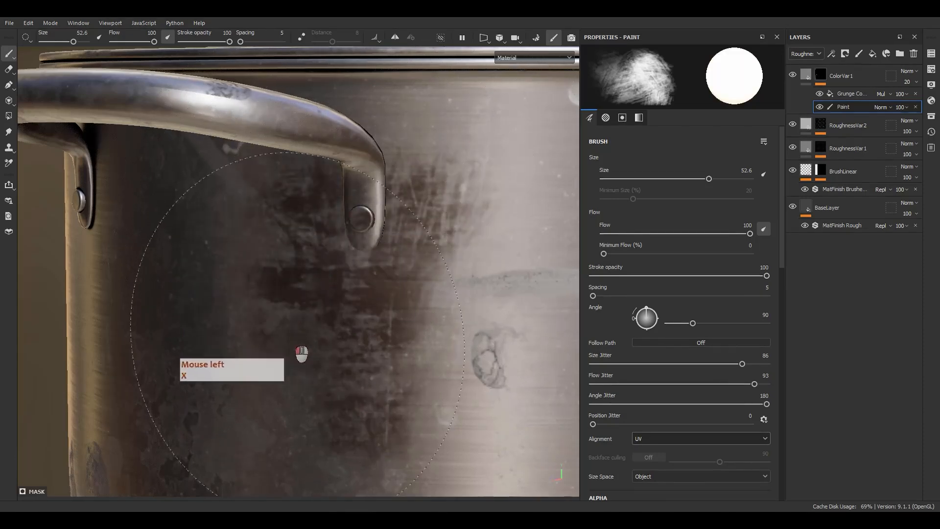
Step: Paint UV-aligned brown streaks around the handle mount and paint out the excess beneath the handle in black
mouse_move(292, 335)
left_mouse_down()
mouse_move(386, 437)
mouse_move(409, 427)
left_mouse_up()
middle_click_drag(412, 338, 422, 229, "alt")
left_click_drag(422, 229, 465, 216, "alt")
right_click_drag(466, 216, 398, 34, "alt")
middle_click_drag(320, 255, 365, 286, "alt")
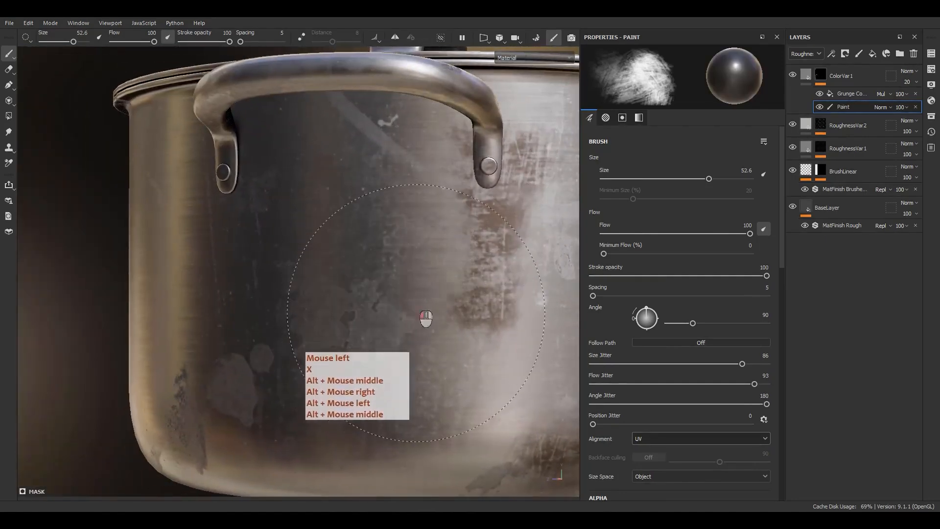
left_click_drag(416, 313, 255, 259)
middle_click_drag(255, 264, 362, 194, "alt")
left_click_drag(362, 193, 340, 151, "alt")
Step: Switch back to white and paint a brown stain on the wall beneath the rim beside the handle
key("x")
mouse_move(274, 118)
left_mouse_down()
mouse_move(271, 151)
mouse_move(326, 260)
left_mouse_up()
left_click_drag(374, 295, 233, 56)
middle_click_drag(207, 151, 400, 381, "alt")
left_click_drag(400, 370, 436, 343, "alt")
mouse_move(343, 313)
left_mouse_down()
mouse_move(283, 309)
mouse_move(489, 324)
left_mouse_up()
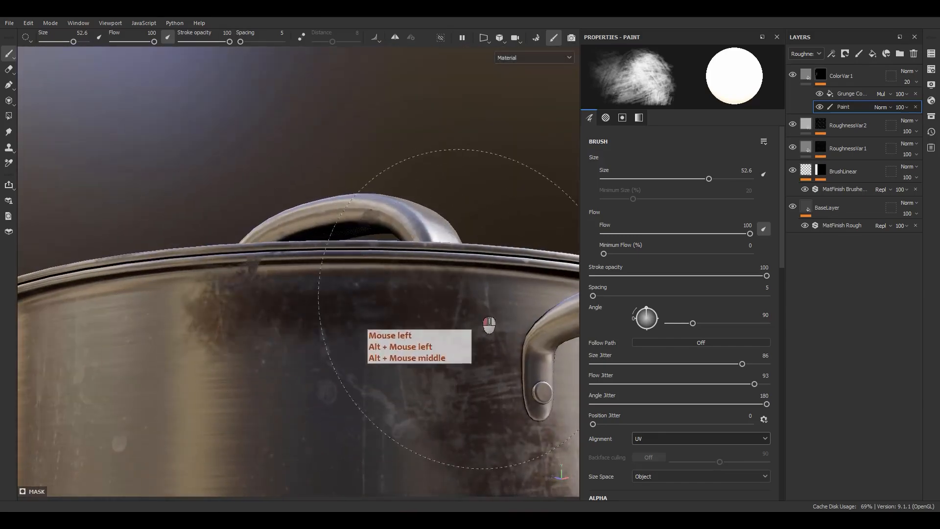
mouse_move(212, 315)
left_mouse_down()
mouse_move(466, 379)
mouse_move(289, 343)
left_mouse_up()
Step: Switch the brush to black and thin out the stains beneath the rim and around the handle mount
scroll(379, 334, "down", 5)
middle_click_drag(330, 287, 365, 225, "alt")
mouse_move(365, 225)
left_mouse_down("alt")
mouse_move(319, 311)
mouse_move(393, 238)
mouse_move(361, 377)
left_mouse_up("alt")
scroll(319, 311, "up", 3)
key("x")
left_click_drag(387, 410, 424, 390)
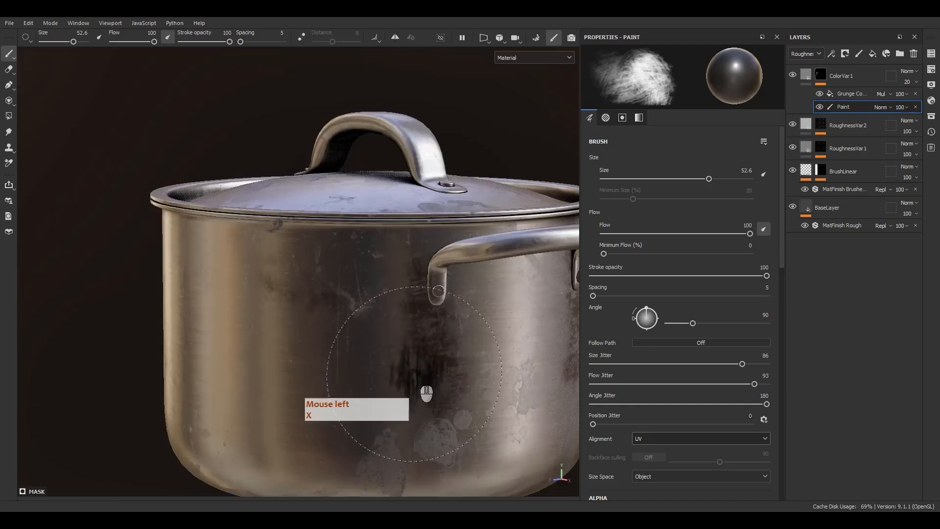
middle_click_drag(424, 390, 343, 343, "alt")
left_click_drag(343, 343, 241, 300, "alt")
middle_click_drag(241, 301, 346, 308, "alt")
left_click_drag(346, 309, 336, 324, "alt")
left_click_drag(394, 293, 404, 292)
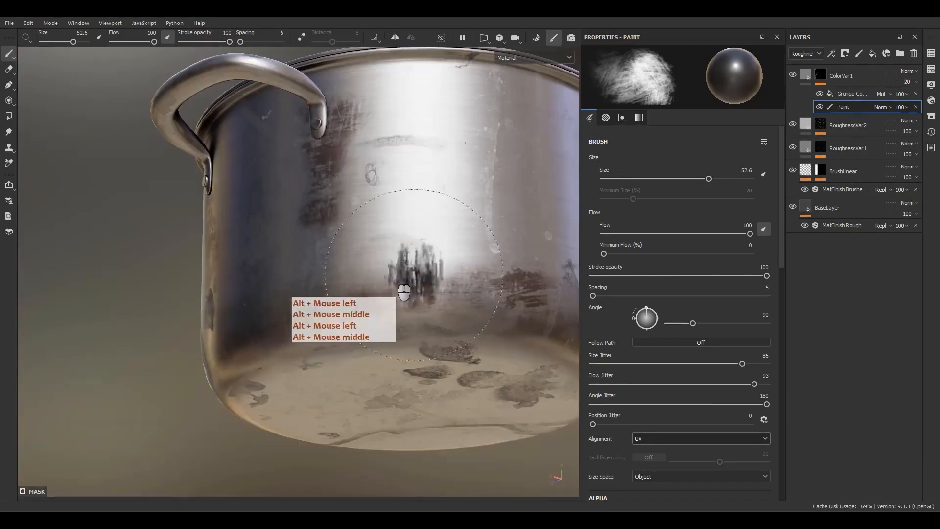
Step: Break up the brown band near the pot's base by painting over parts of it in black
left_click_drag(481, 286, 294, 339, "alt")
middle_click_drag(294, 339, 343, 346, "alt")
left_click_drag(343, 347, 395, 333, "alt")
left_click_drag(264, 317, 281, 324)
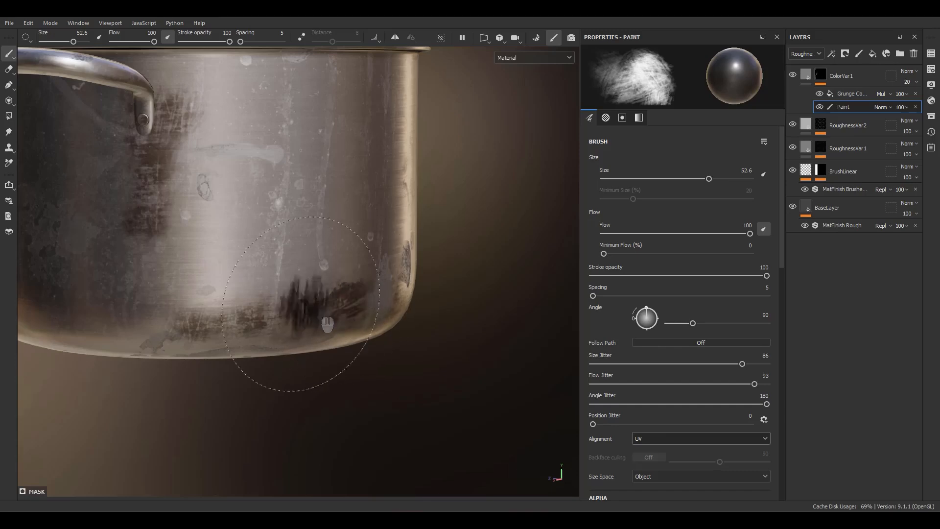
mouse_move(267, 313)
middle_mouse_down("alt")
mouse_move(309, 308)
mouse_move(330, 330)
middle_mouse_up("alt")
left_click_drag(324, 333, 351, 325, "alt")
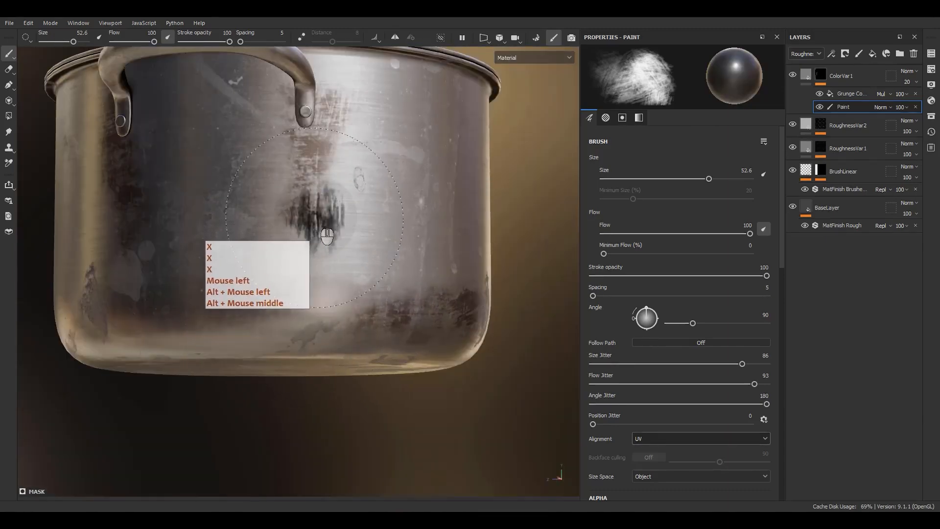
Step: Fade the brown streaks below the handle mounts and under the rim with black brush strokes
mouse_move(320, 218)
left_mouse_down()
mouse_move(346, 102)
mouse_move(261, 236)
mouse_move(266, 168)
mouse_move(261, 218)
left_mouse_up()
middle_click_drag(261, 218, 303, 225, "alt")
left_click_drag(304, 225, 348, 233, "alt")
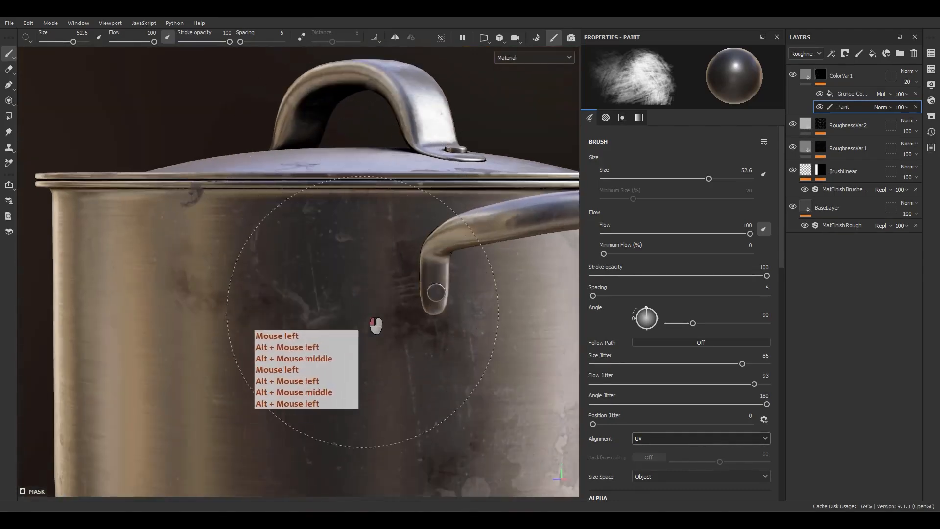
scroll(434, 365, "down", 5)
middle_click_drag(449, 369, 380, 255, "alt")
mouse_move(380, 255)
left_mouse_down("alt")
mouse_move(302, 296)
mouse_move(327, 284)
mouse_move(137, 305)
mouse_move(365, 300)
mouse_move(275, 296)
left_mouse_up("alt")
scroll(374, 333, "up", 3)
Step: Touch up the stains on the wall below the other handle, alternating white and black paint
key("x")
key("x")
left_click_drag(250, 296, 221, 294)
left_click_drag(347, 305, 161, 301)
left_click_drag(109, 327, 252, 318, "alt")
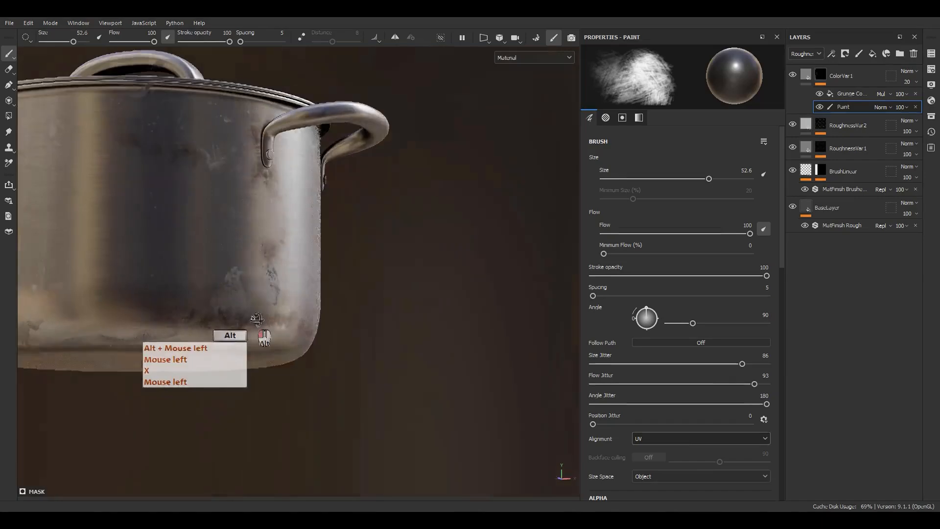
middle_click_drag(251, 319, 395, 335, "alt")
left_click_drag(394, 335, 395, 323, "alt")
Step: Touch up the brown band around the pot's base, alternating black and white mask paint
key("x")
mouse_move(289, 340)
left_mouse_down()
mouse_move(231, 337)
mouse_move(243, 319)
mouse_move(126, 361)
mouse_move(222, 358)
mouse_move(191, 358)
left_mouse_up()
key("x")
middle_click_drag(191, 357, 246, 330, "alt")
mouse_move(246, 330)
left_mouse_down("alt")
mouse_move(309, 350)
mouse_move(216, 337)
left_mouse_up("alt")
middle_click_drag(216, 337, 429, 309, "alt")
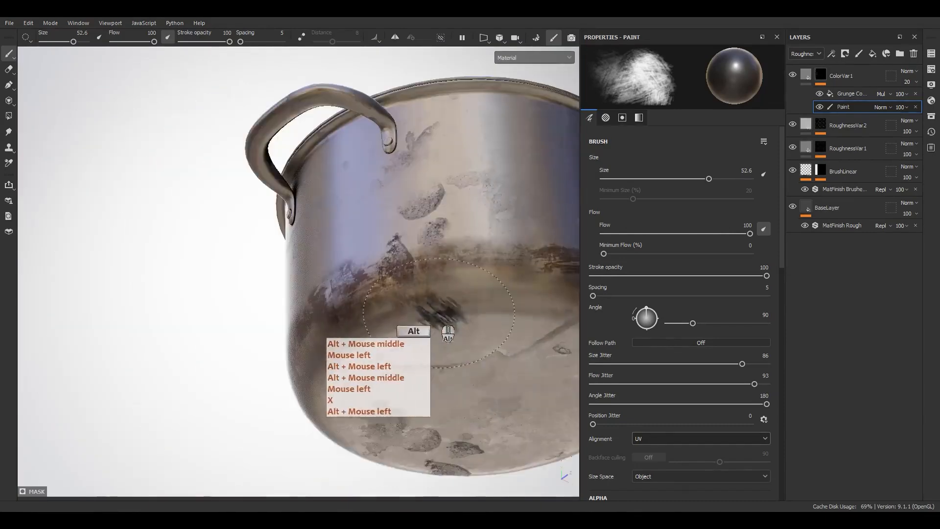
mouse_move(429, 310)
left_mouse_down("alt")
mouse_move(550, 359)
mouse_move(526, 341)
left_mouse_up("alt")
left_click_drag(365, 296, 395, 293)
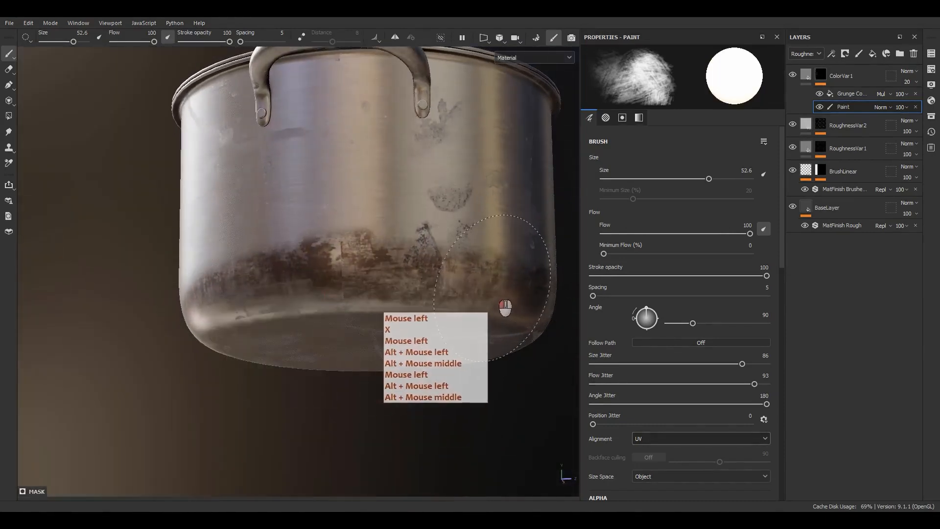
Step: Build up the brown band along the lower wall around the pot with white brush strokes
middle_click_drag(321, 319, 327, 295, "alt")
left_click_drag(328, 296, 355, 285, "alt")
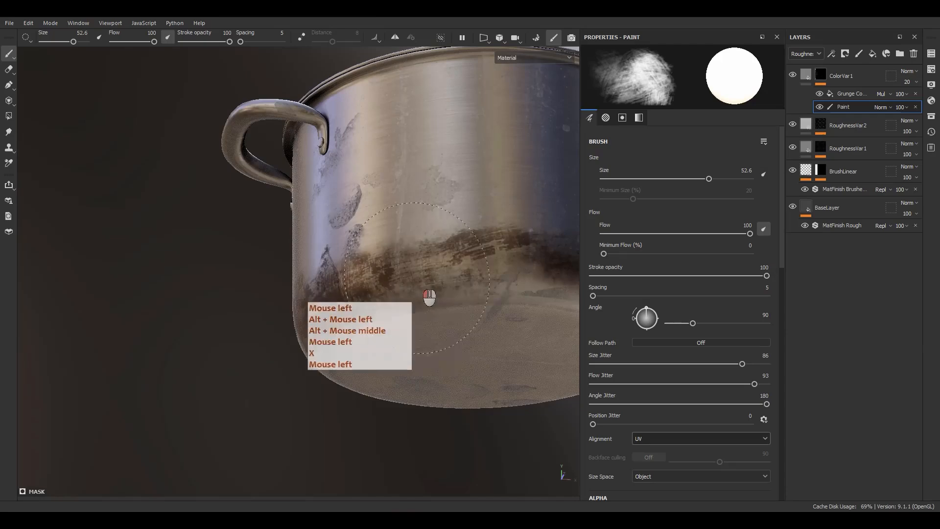
middle_click_drag(493, 267, 378, 289, "alt")
mouse_move(377, 289)
left_mouse_down("alt")
mouse_move(193, 297)
mouse_move(361, 292)
mouse_move(478, 309)
left_mouse_up("alt")
middle_click_drag(477, 308, 312, 318, "alt")
left_click_drag(312, 318, 181, 346, "alt")
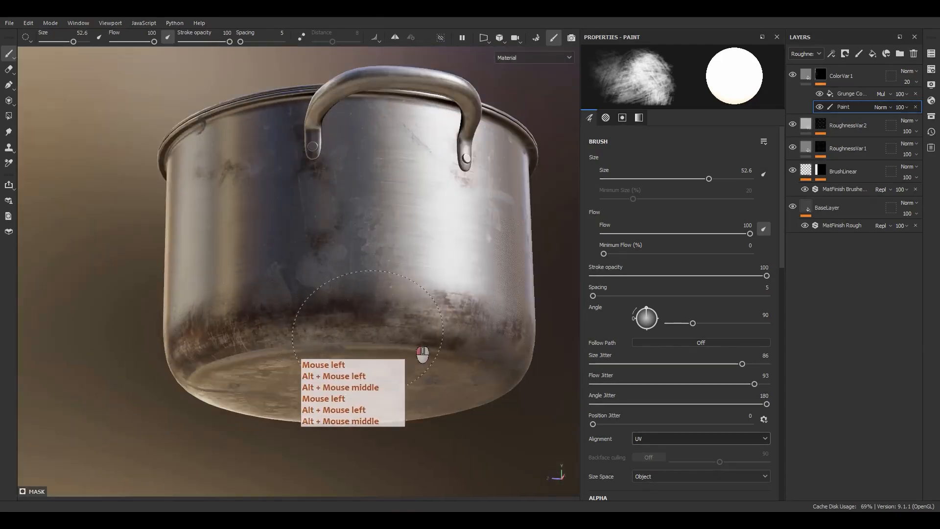
middle_click_drag(422, 353, 374, 297, "alt")
mouse_move(374, 296)
left_mouse_down("alt")
mouse_move(327, 346)
mouse_move(448, 345)
left_mouse_up("alt")
middle_click_drag(448, 346, 224, 320, "alt")
mouse_move(224, 320)
left_mouse_down("alt")
mouse_move(169, 342)
mouse_move(333, 337)
mouse_move(204, 330)
mouse_move(431, 376)
left_mouse_up("alt")
Step: Spread brown over the outer area of the pot's underside with large white strokes, then switch the brush to black
left_click_drag(261, 396, 279, 320, "alt")
middle_click_drag(279, 320, 371, 283, "alt")
right_click_drag(369, 290, 425, 290, "ctrl")
mouse_move(425, 276)
left_mouse_down()
mouse_move(435, 232)
mouse_move(500, 262)
mouse_move(469, 376)
mouse_move(417, 421)
mouse_move(339, 390)
mouse_move(367, 380)
mouse_move(291, 275)
mouse_move(336, 318)
mouse_move(397, 319)
mouse_move(348, 268)
mouse_move(400, 341)
mouse_move(392, 265)
mouse_move(458, 299)
left_mouse_up()
key("x")
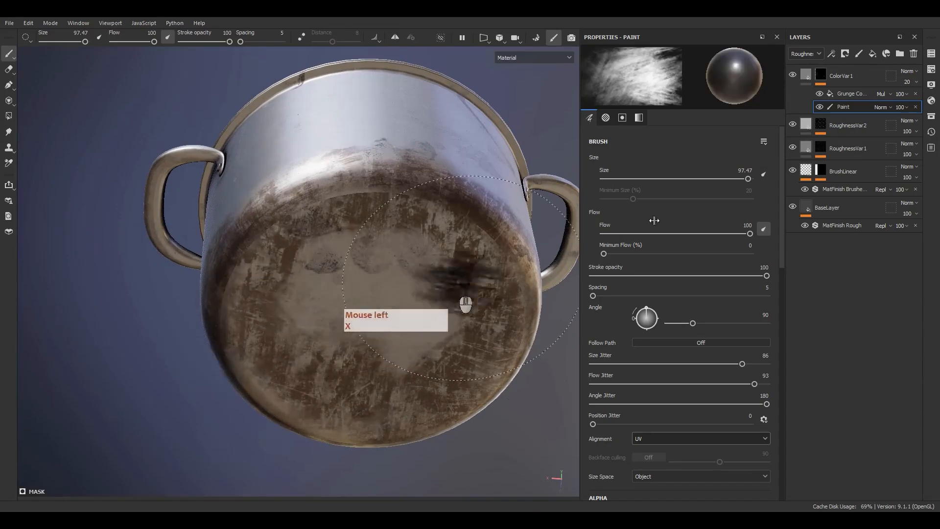
Step: Set the tiling of the grunge fill in the ColorVar1 mask to 5
left_click(842, 95)
left_click(675, 159)
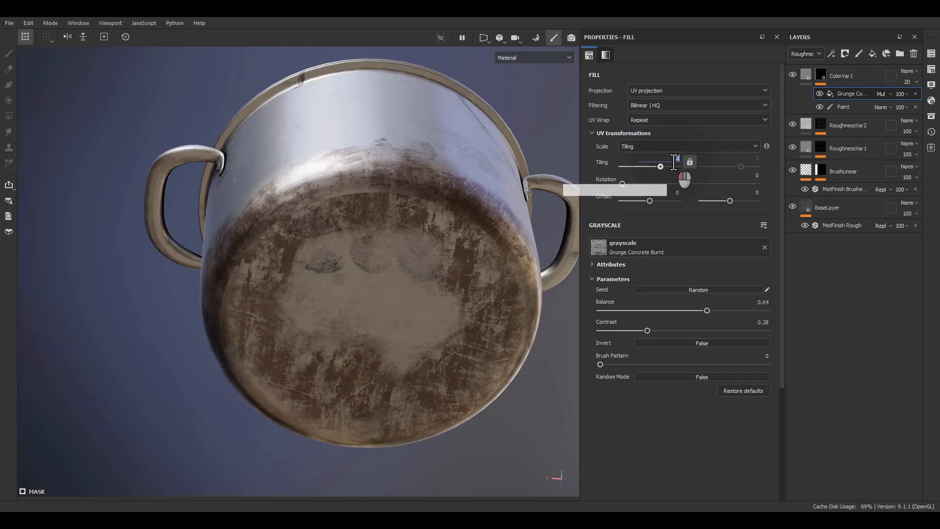
key("Return")
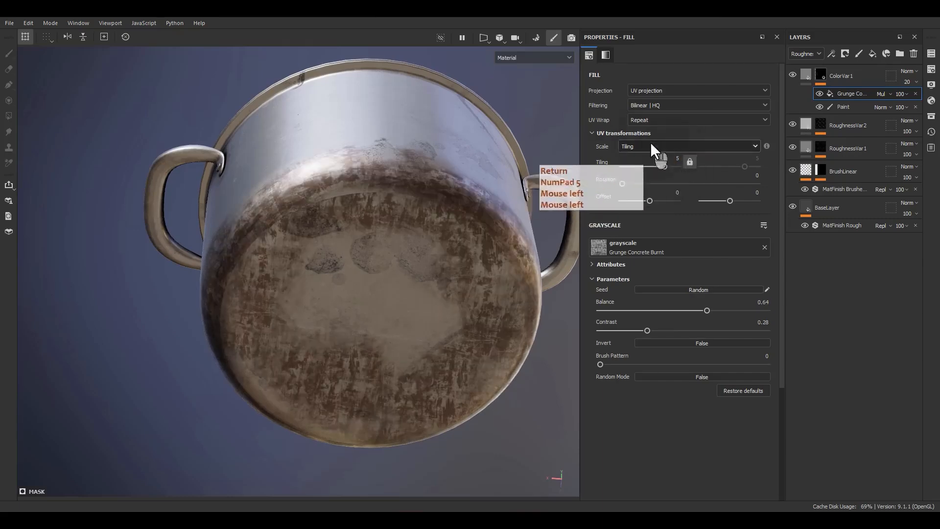
Step: Try Grunge Concrete Dusty as the mask's grunge texture and check it on the base and wall
left_click(641, 248)
left_click(715, 325)
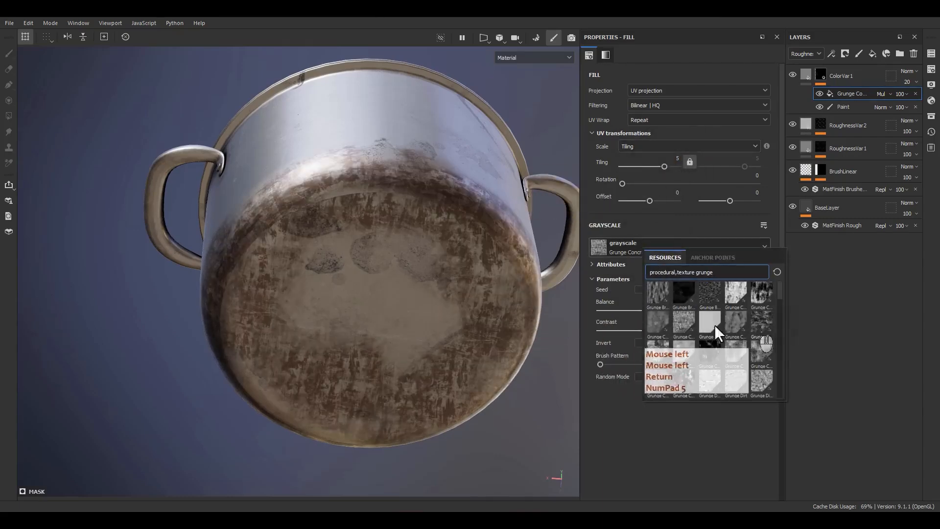
left_click_drag(687, 323, 706, 331)
key("ctrl+z")
left_click(670, 244)
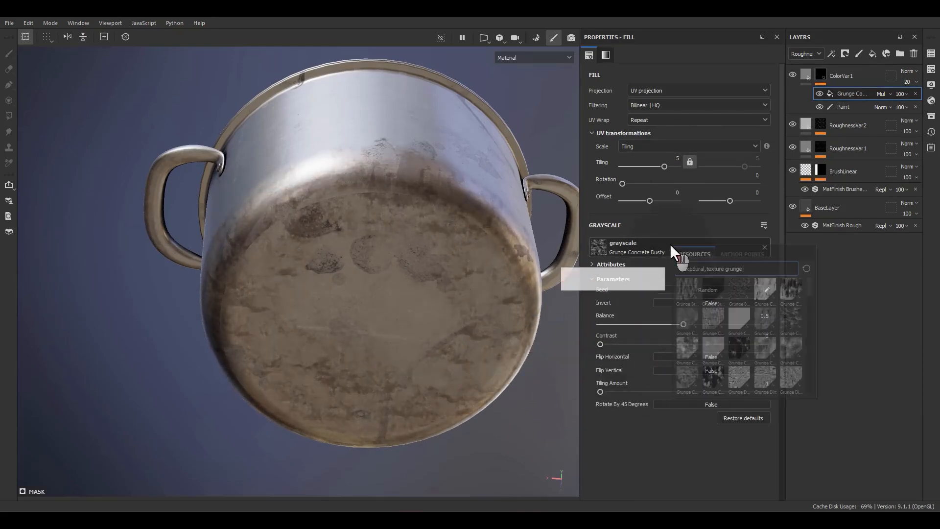
left_click_drag(440, 264, 397, 153, "alt")
middle_click_drag(393, 156, 403, 240, "alt")
left_click_drag(403, 240, 494, 268, "alt")
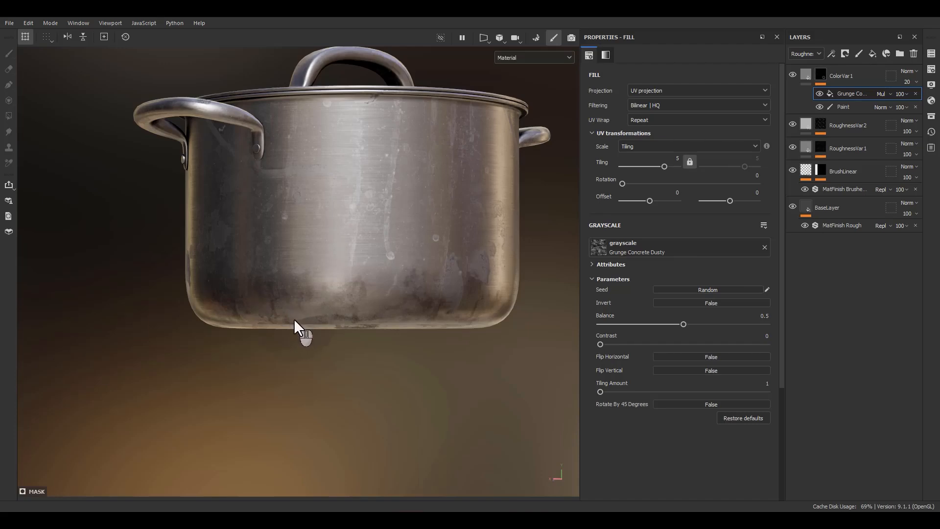
Step: Try Grunge Dusty Powder Wide and Grunge Bush as the mask's grunge texture
left_click(655, 245)
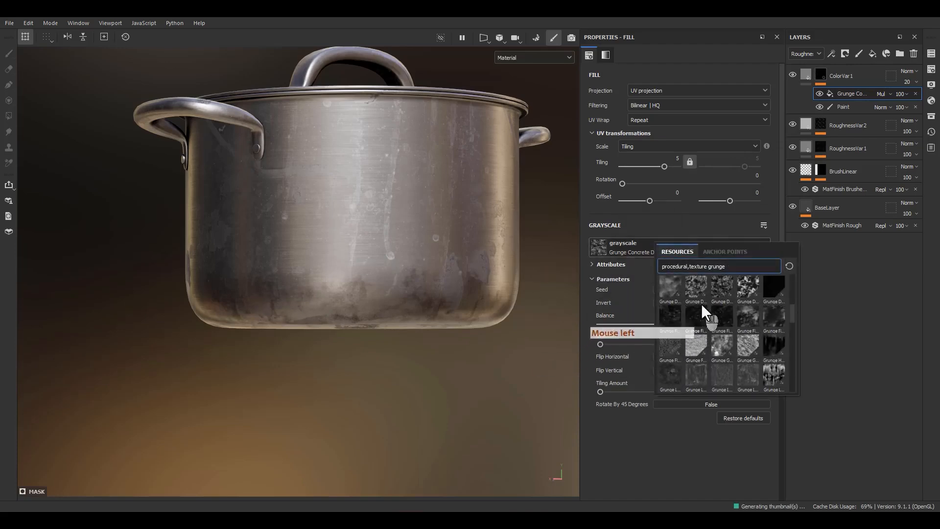
left_click(747, 289)
left_click_drag(466, 314, 372, 264, "alt")
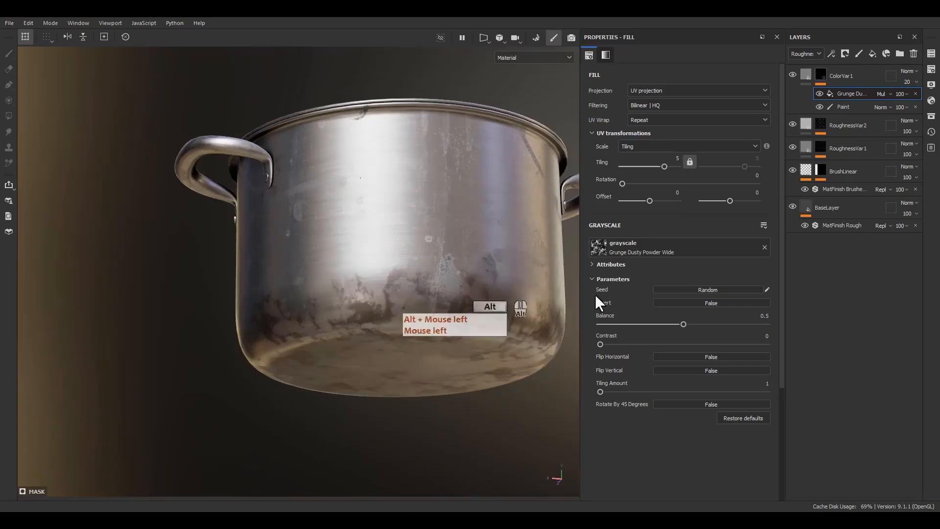
left_click(661, 250)
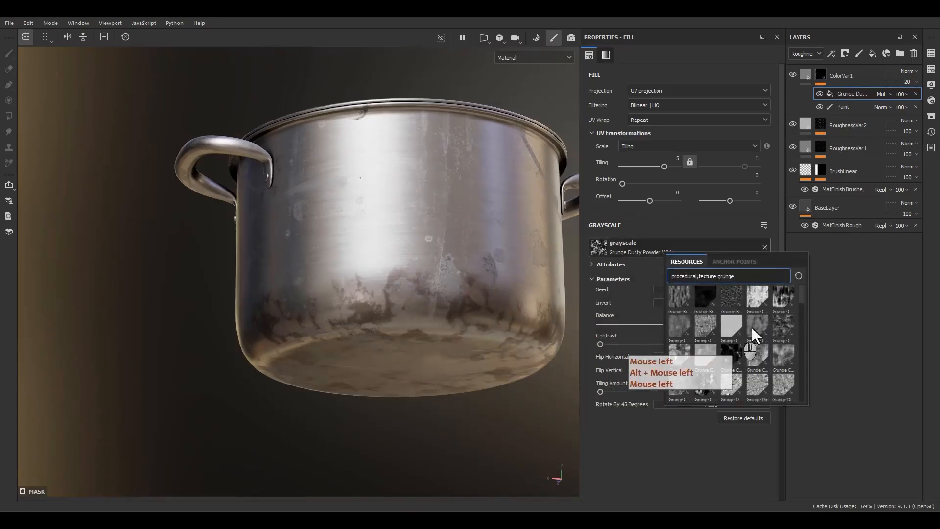
left_click(736, 298)
left_click_drag(563, 338, 578, 299, "alt")
Step: Use Grunge Concrete Burnt as the mask's grunge texture with balance 0.73 and contrast 0.33
left_click(650, 252)
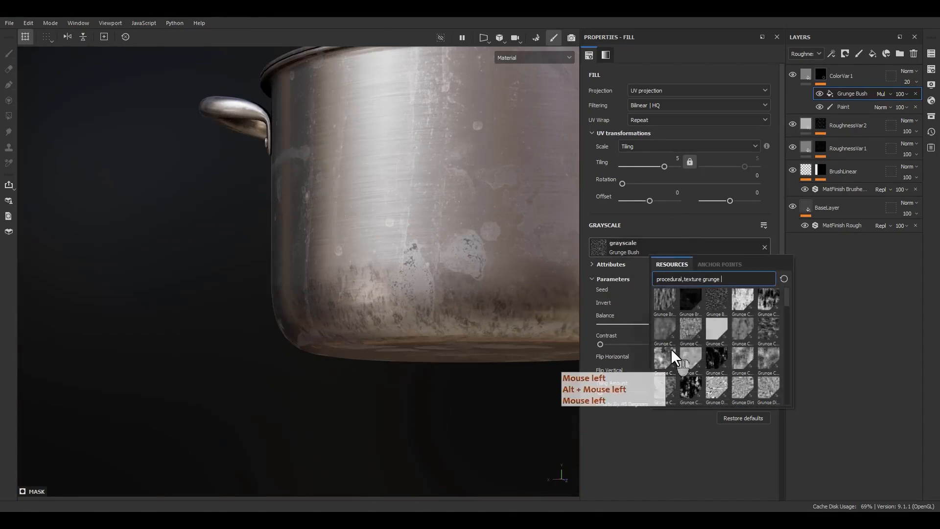
left_click(695, 331)
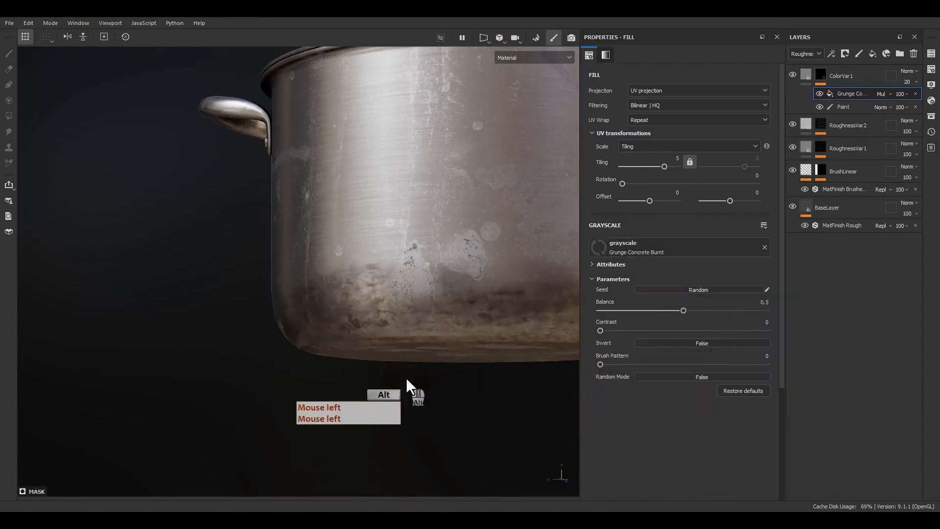
left_click_drag(412, 390, 620, 338, "alt")
left_click_drag(683, 311, 721, 311)
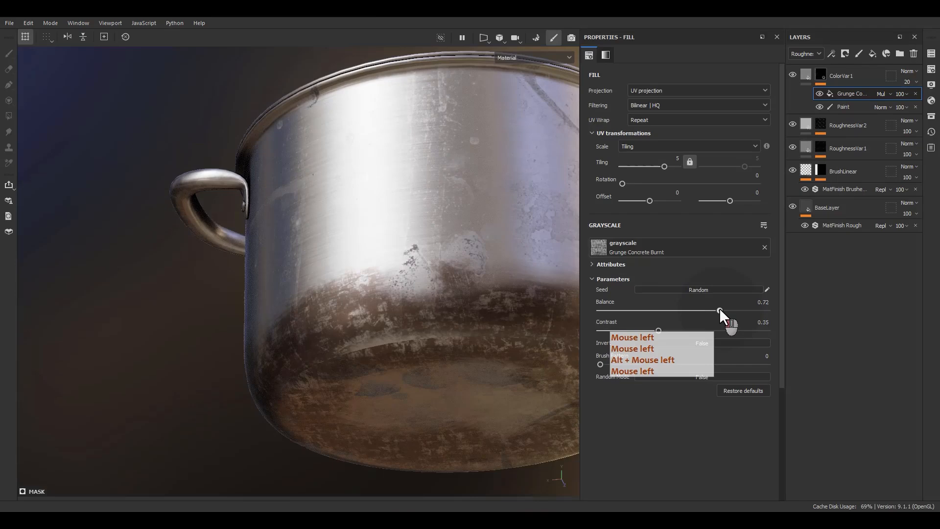
left_click_drag(668, 332, 645, 328)
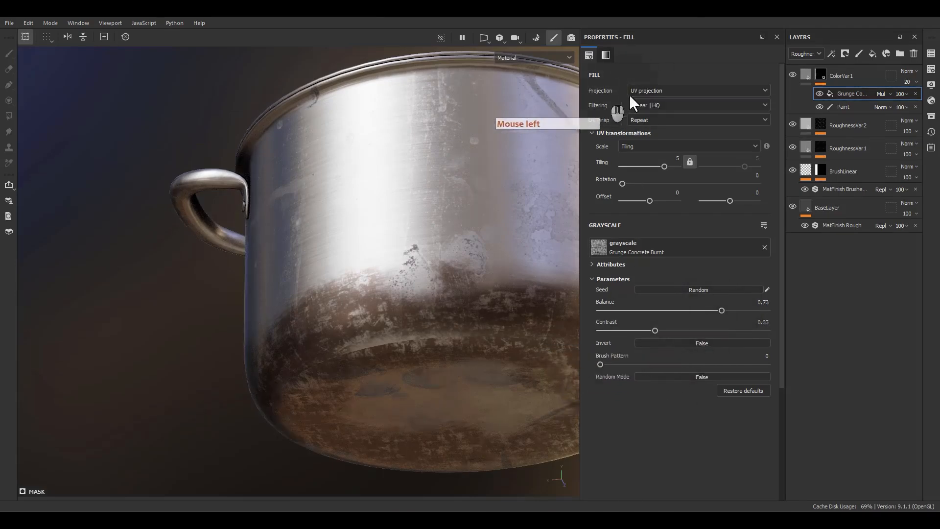
Step: Try tri-planar projection on the grunge fill while viewing the seam at the base edge up close
left_click(642, 93)
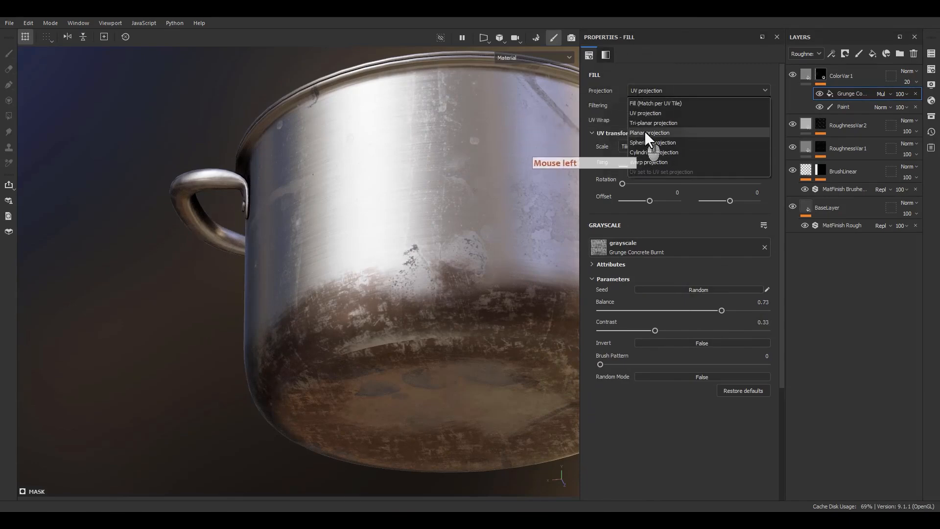
left_click(403, 344)
middle_click_drag(403, 345, 405, 308, "alt")
left_click_drag(405, 308, 413, 274, "alt")
scroll(408, 254, "up", 4)
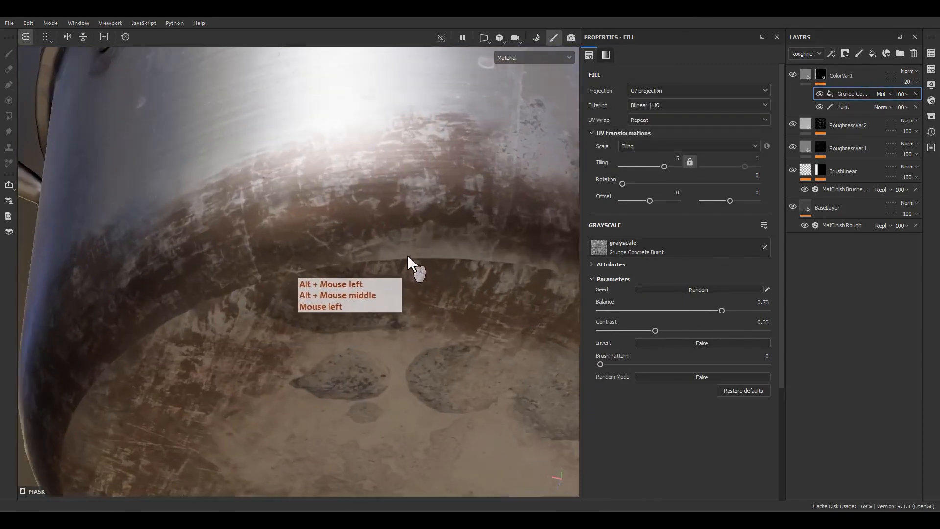
left_click(660, 93)
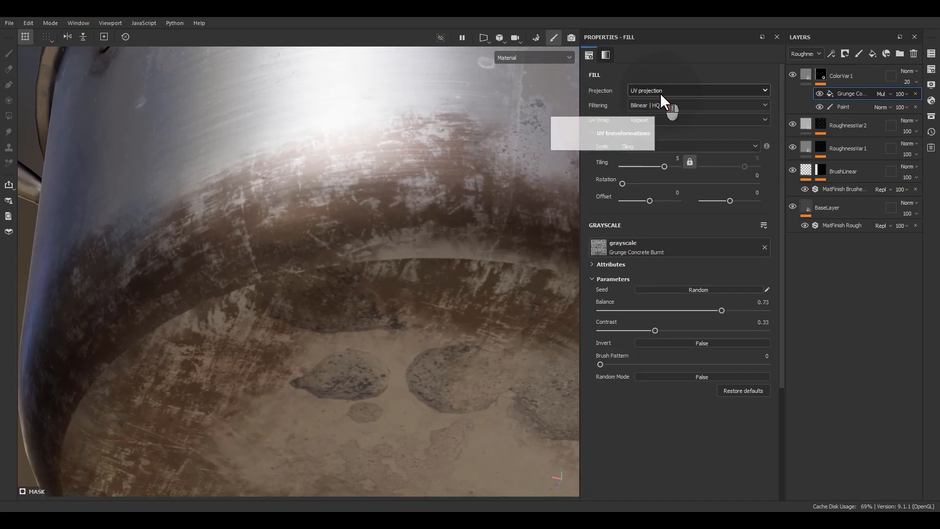
left_click(646, 122)
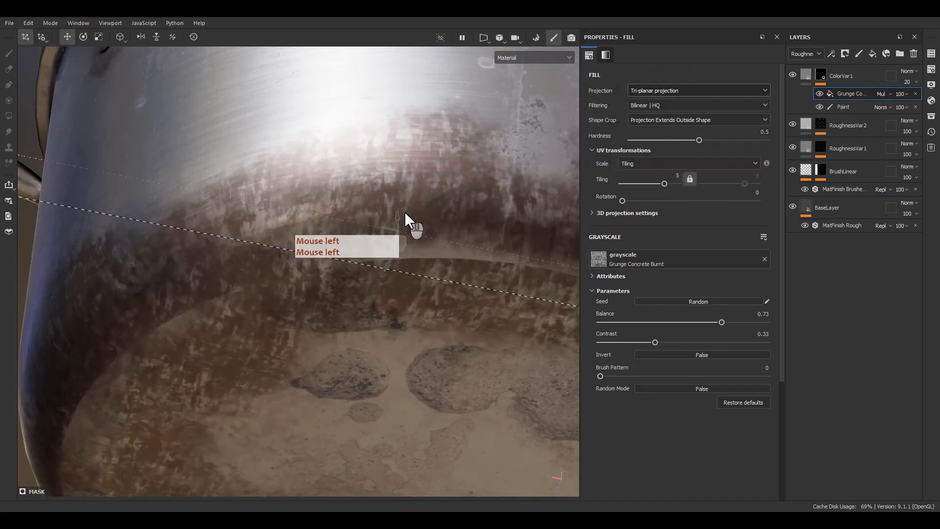
key("ctrl+z")
Step: On the mask's paint effect, switch to a white brush of size 46.95 and set its alignment to Tangent | Wrap
left_click(848, 107)
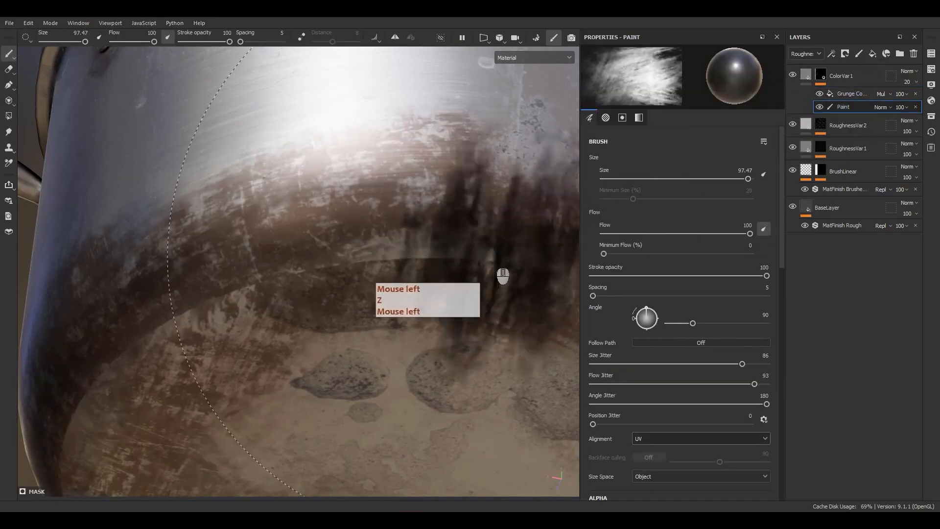
key("x")
right_click_drag(453, 269, 393, 280, "ctrl")
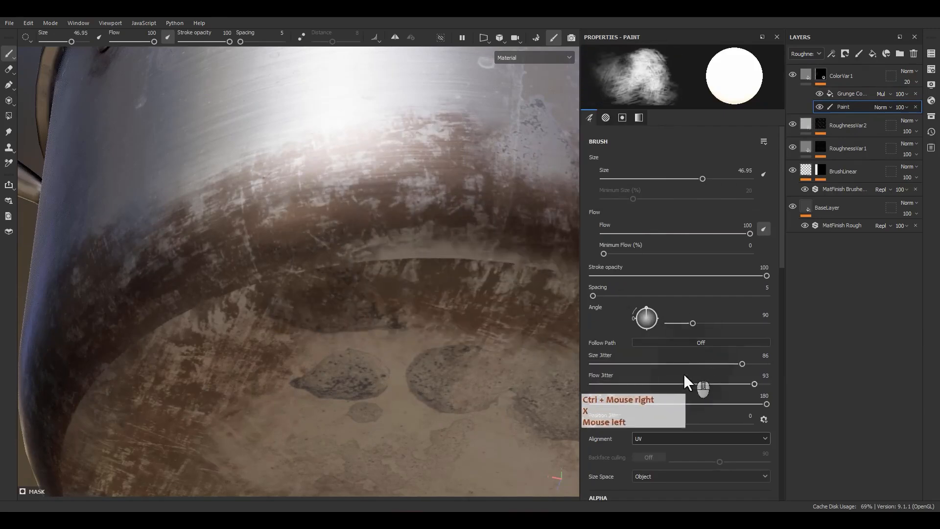
scroll(671, 379, "down", 2)
left_click(655, 383)
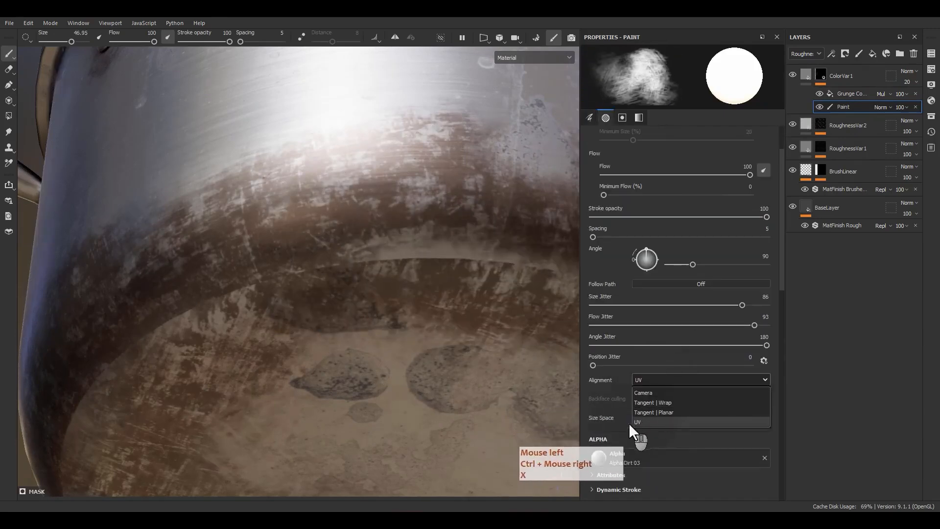
left_click(650, 402)
Step: Paint white over the clean seam between the pot's wall and underside to cover it with brown
left_click(458, 220)
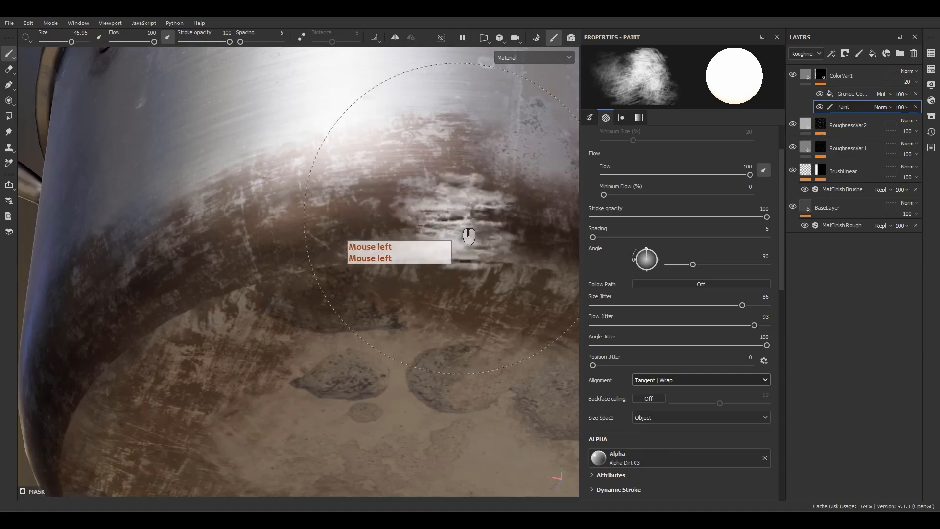
mouse_move(469, 235)
left_mouse_down()
mouse_move(458, 283)
mouse_move(391, 273)
mouse_move(556, 268)
mouse_move(438, 283)
left_mouse_up()
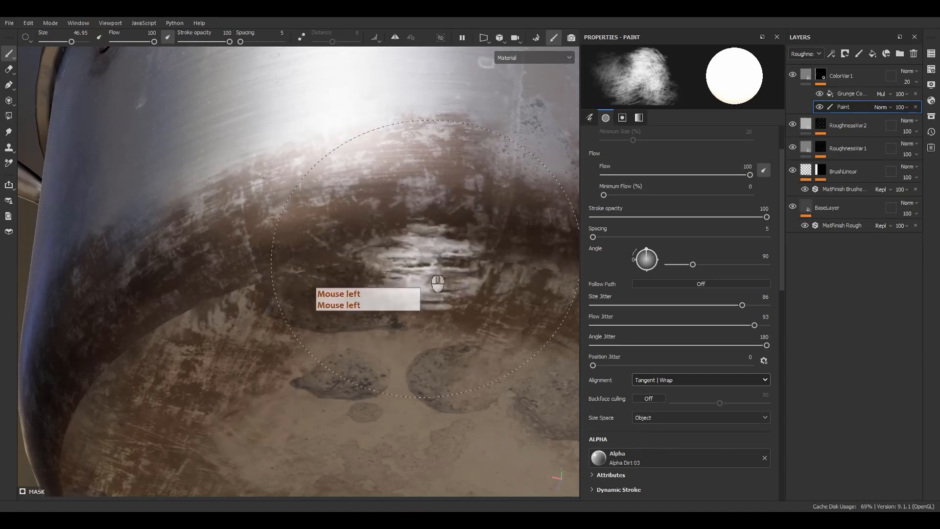
middle_click_drag(427, 262, 274, 223, "alt")
left_click_drag(275, 223, 365, 224, "alt")
mouse_move(365, 224)
left_mouse_down()
mouse_move(452, 232)
mouse_move(267, 212)
left_mouse_up()
middle_click_drag(267, 212, 243, 192, "alt")
mouse_move(242, 192)
left_mouse_down("alt")
mouse_move(181, 198)
mouse_move(343, 187)
mouse_move(510, 193)
left_mouse_up("alt")
Step: Continue covering the seam with white strokes around the rest of the base edge
middle_click_drag(509, 193, 194, 206, "alt")
mouse_move(194, 206)
left_mouse_down("alt")
mouse_move(205, 220)
mouse_move(366, 174)
mouse_move(390, 220)
left_mouse_up("alt")
middle_click_drag(389, 221, 247, 190, "alt")
left_click_drag(248, 190, 372, 183, "alt")
left_click_drag(372, 184, 480, 179, "alt")
middle_click_drag(480, 179, 405, 179, "alt")
left_click_drag(405, 180, 180, 213, "alt")
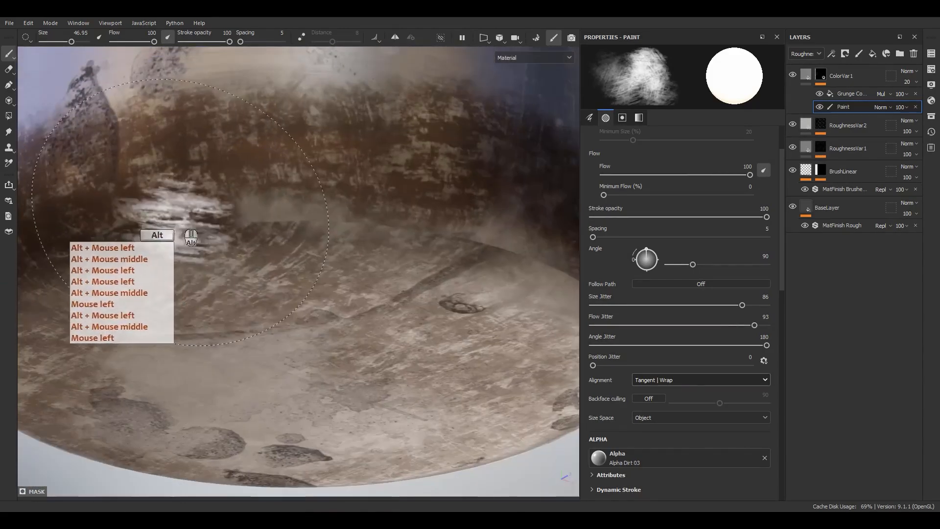
Step: Fill lighter areas of the underside and its edge with more brown using white strokes
left_click_drag(274, 210, 362, 215, "alt")
middle_click_drag(362, 216, 303, 243, "alt")
mouse_move(303, 243)
left_mouse_down("alt")
mouse_move(283, 244)
mouse_move(393, 254)
mouse_move(442, 286)
left_mouse_up("alt")
middle_click_drag(442, 286, 292, 288, "alt")
mouse_move(293, 288)
left_mouse_down("alt")
mouse_move(270, 290)
mouse_move(353, 271)
mouse_move(442, 281)
mouse_move(465, 219)
mouse_move(523, 366)
left_mouse_up("alt")
Step: Change the grunge fill's projection to tri-planar and check the pattern around the base
left_click(847, 107)
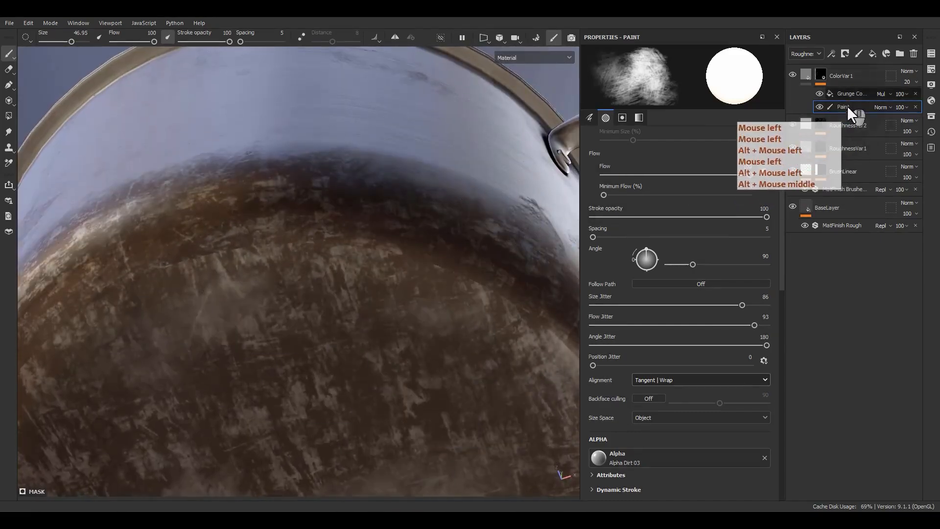
left_click(849, 93)
left_click(672, 92)
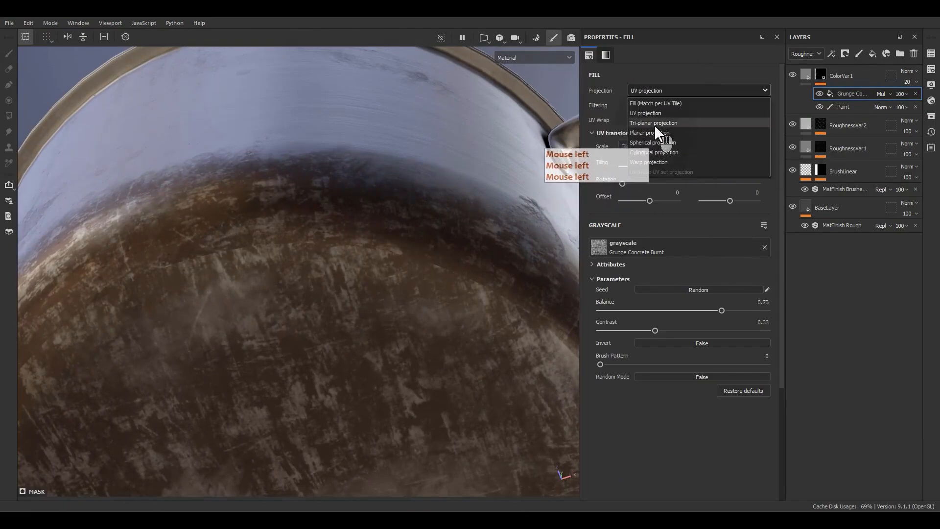
left_click(656, 123)
scroll(361, 293, "down", 3)
left_click_drag(361, 299, 594, 373, "alt")
middle_click_drag(357, 284, 401, 293, "alt")
left_click_drag(401, 294, 377, 287, "alt")
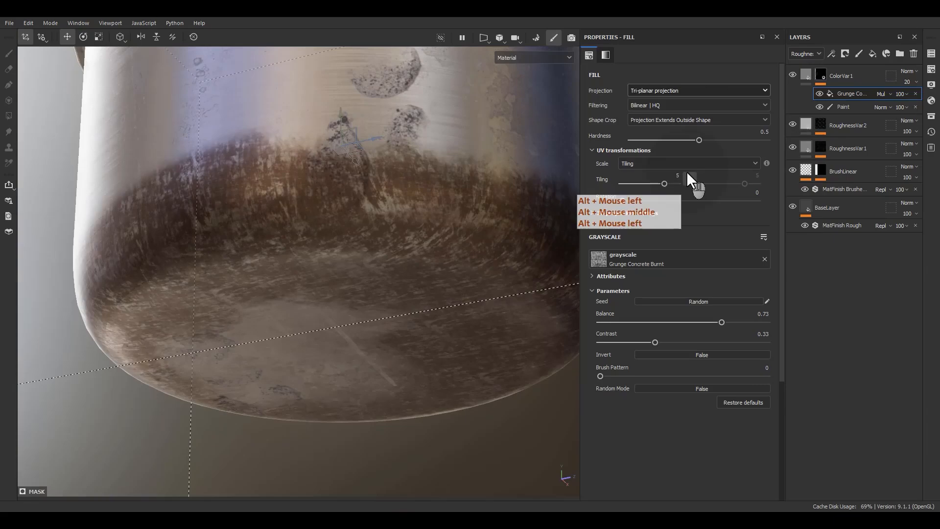
Step: Set the grunge fill's tiling to 3 and check the pattern on the lower wall
left_click(678, 176)
type("3")
key("Return")
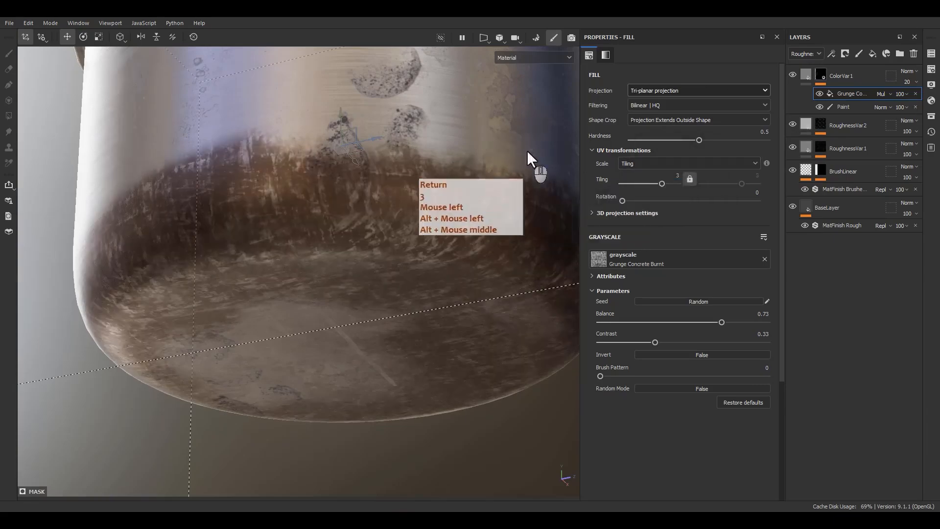
left_click_drag(530, 159, 376, 190, "alt")
middle_click_drag(376, 190, 544, 255, "alt")
left_click_drag(544, 256, 492, 245, "alt")
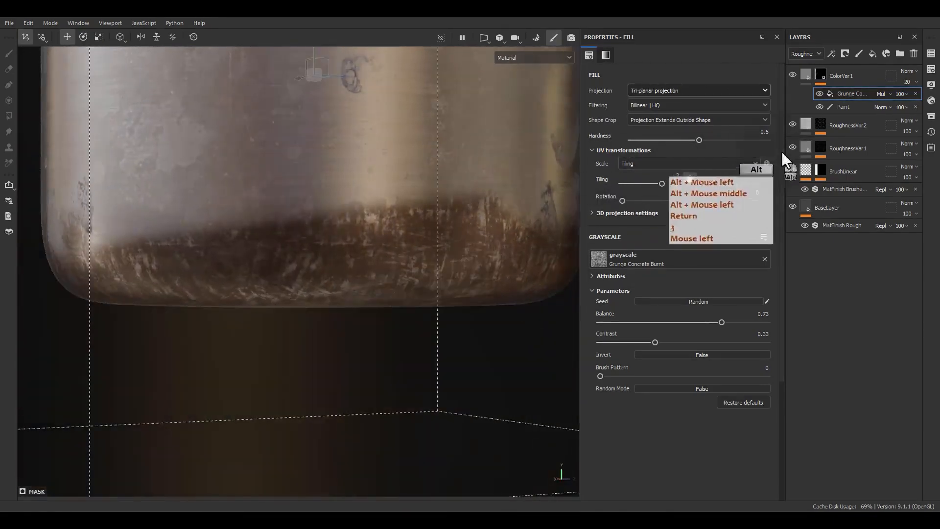
Step: Fade the upper edge of the brown band with black paint, and set the brush alpha's hardness to 0.83 and shape to 1
left_click(833, 107)
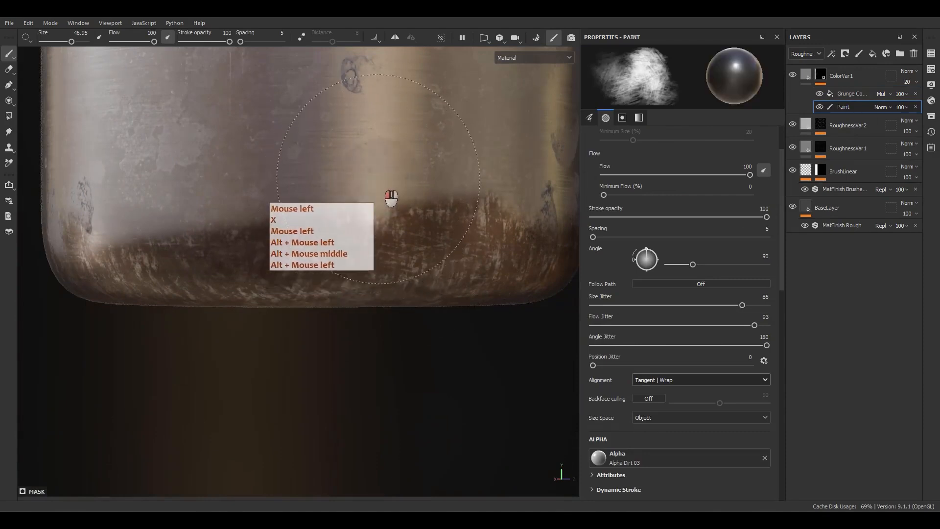
mouse_move(360, 187)
right_mouse_down("ctrl")
mouse_move(382, 237)
mouse_move(382, 168)
mouse_move(369, 206)
right_mouse_up("ctrl")
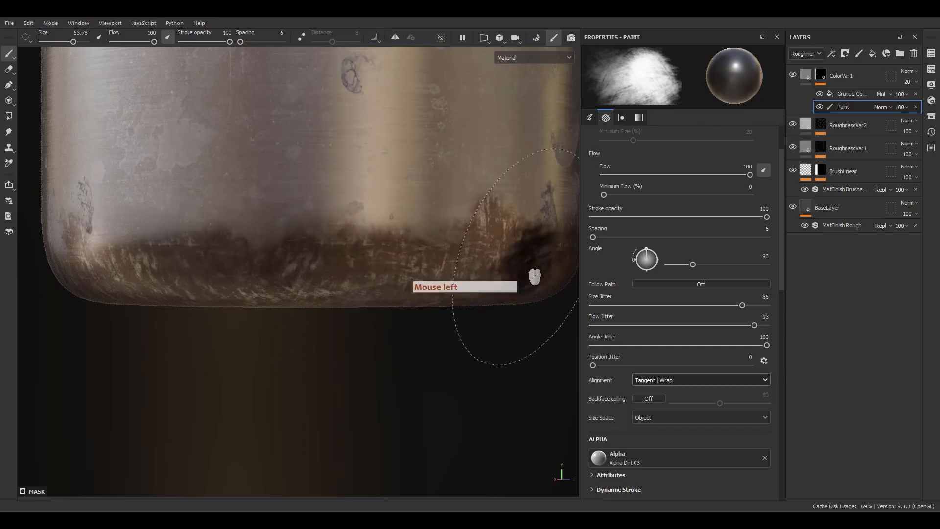
scroll(615, 348, "down", 5)
mouse_move(661, 376)
left_mouse_down()
mouse_move(604, 379)
mouse_move(773, 387)
mouse_move(645, 397)
mouse_move(738, 395)
left_mouse_up()
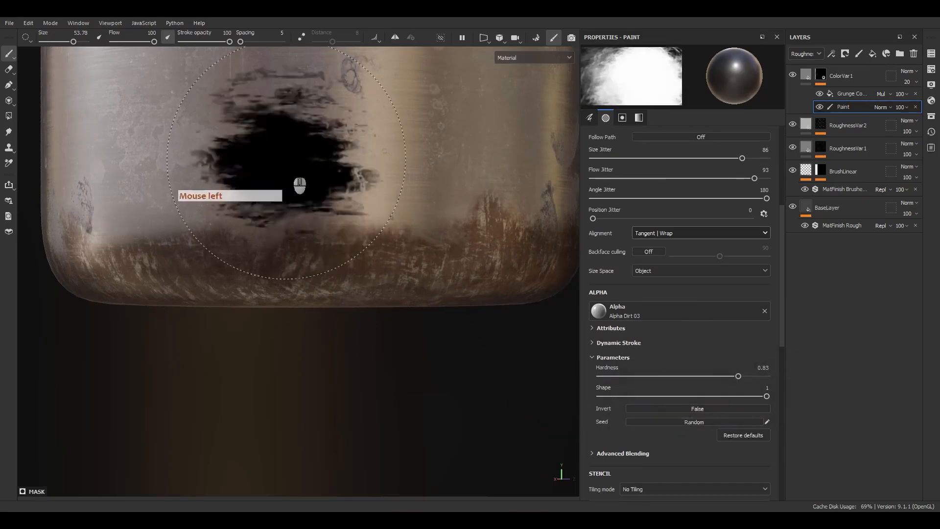
Step: Break up the brown band's upper edge on the lower wall with black brush strokes on the ColorVar1 mask
left_click_drag(291, 167, 376, 195)
middle_click_drag(448, 167, 391, 183, "alt")
left_click_drag(392, 183, 240, 198, "alt")
left_click_drag(259, 197, 353, 191)
mouse_move(406, 203)
left_mouse_down()
mouse_move(472, 203)
mouse_move(411, 202)
left_mouse_up()
middle_click_drag(411, 201, 348, 200, "alt")
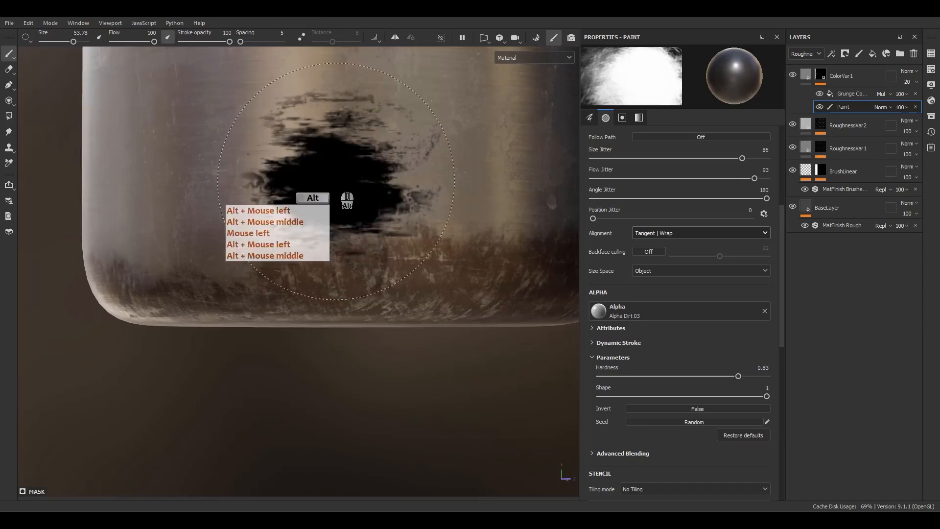
left_click_drag(383, 172, 453, 167)
middle_click_drag(452, 168, 343, 169, "alt")
left_click_drag(343, 169, 370, 198, "alt")
left_click_drag(363, 199, 332, 198)
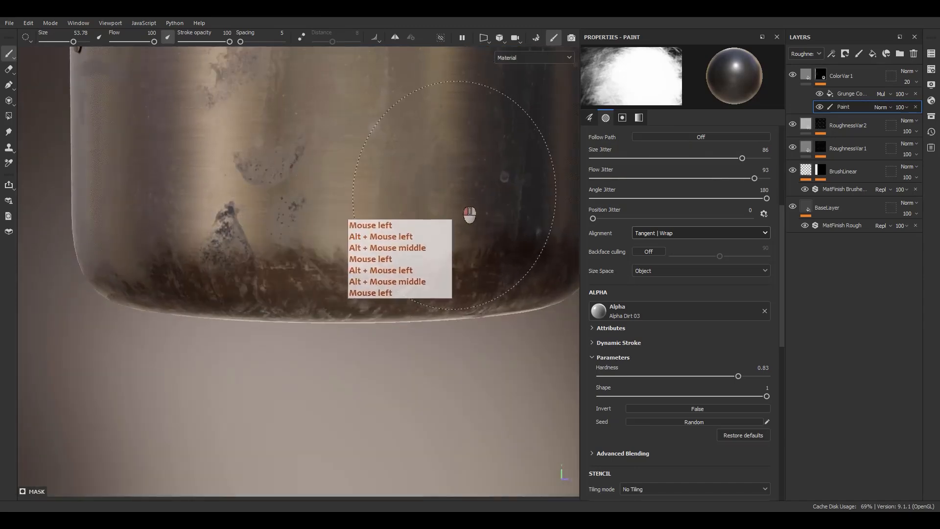
Step: Continue fading the brown band's upper edge around the remaining sides of the pot with black paint
left_click_drag(454, 194, 459, 195)
middle_click_drag(458, 196, 382, 208, "alt")
left_click_drag(382, 209, 318, 214, "alt")
left_click_drag(431, 217, 468, 212)
middle_click_drag(467, 211, 289, 216, "alt")
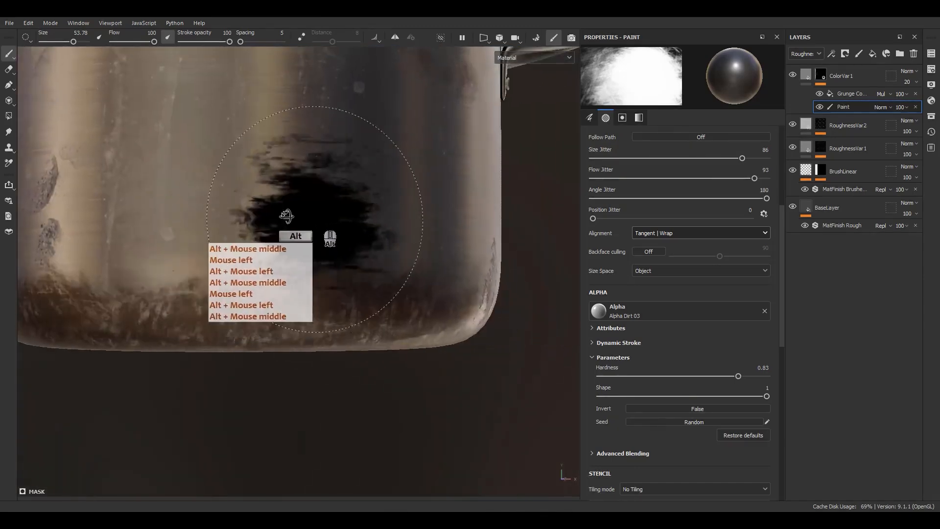
left_click_drag(286, 215, 373, 223, "alt")
left_click_drag(372, 222, 377, 226)
left_click_drag(287, 213, 304, 218, "alt")
middle_click_drag(305, 218, 331, 214, "alt")
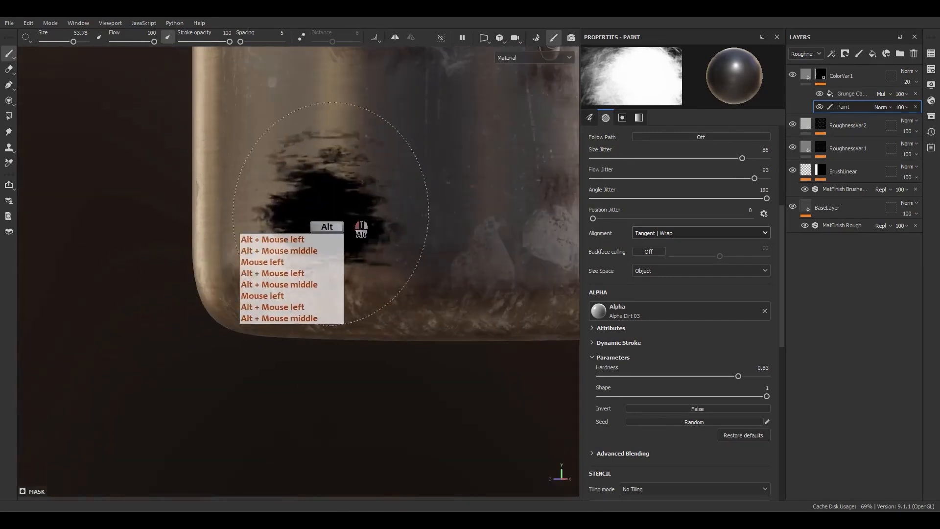
Step: Touch up the brown staining on the upper wall around a side handle with white and black strokes
middle_click_drag(449, 162, 323, 316, "alt")
left_click_drag(323, 316, 453, 313, "alt")
right_click_drag(452, 312, 294, 216, "alt")
middle_click_drag(293, 216, 609, 163, "alt")
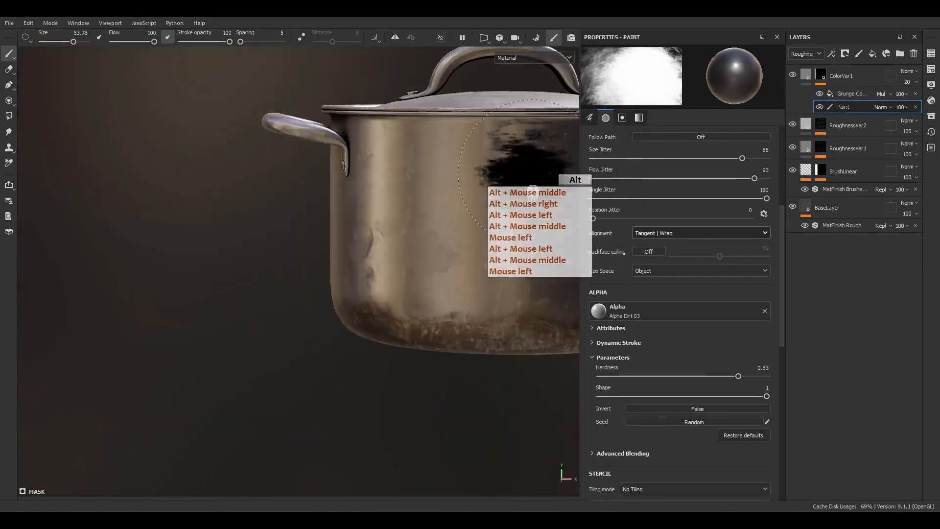
left_click_drag(529, 168, 758, 177, "alt")
scroll(248, 269, "up", 5)
key("x")
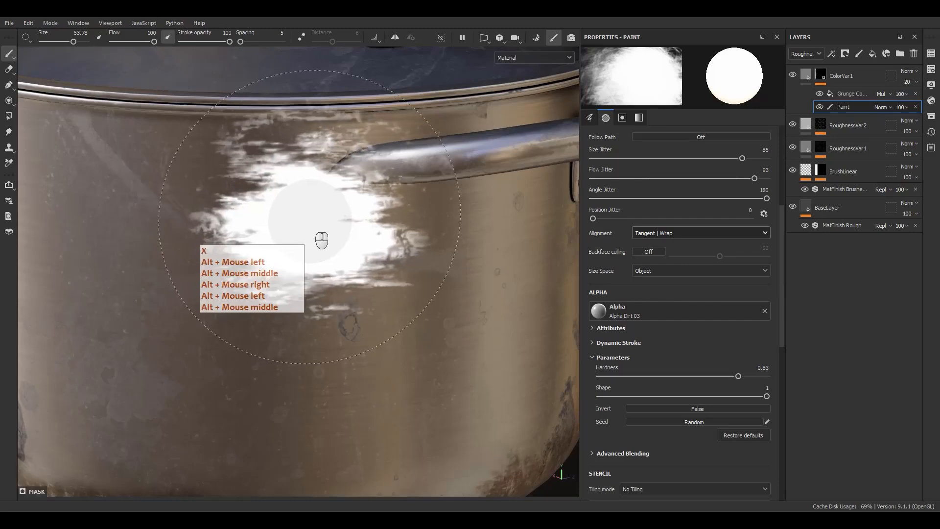
left_click_drag(365, 257, 360, 270)
left_click_drag(360, 270, 311, 248, "alt")
key("x")
mouse_move(329, 206)
left_mouse_down()
mouse_move(338, 189)
mouse_move(304, 196)
mouse_move(357, 338)
left_mouse_up()
left_click_drag(398, 408, 386, 419)
right_click_drag(386, 419, 291, 55, "alt")
right_click_drag(274, 365, 257, 355, "alt")
mouse_move(258, 355)
left_mouse_down("alt")
mouse_move(294, 418)
mouse_move(355, 430)
left_mouse_up("alt")
scroll(333, 382, "up", 3)
mouse_move(300, 344)
left_mouse_down()
mouse_move(294, 337)
mouse_move(307, 336)
mouse_move(293, 340)
left_mouse_up()
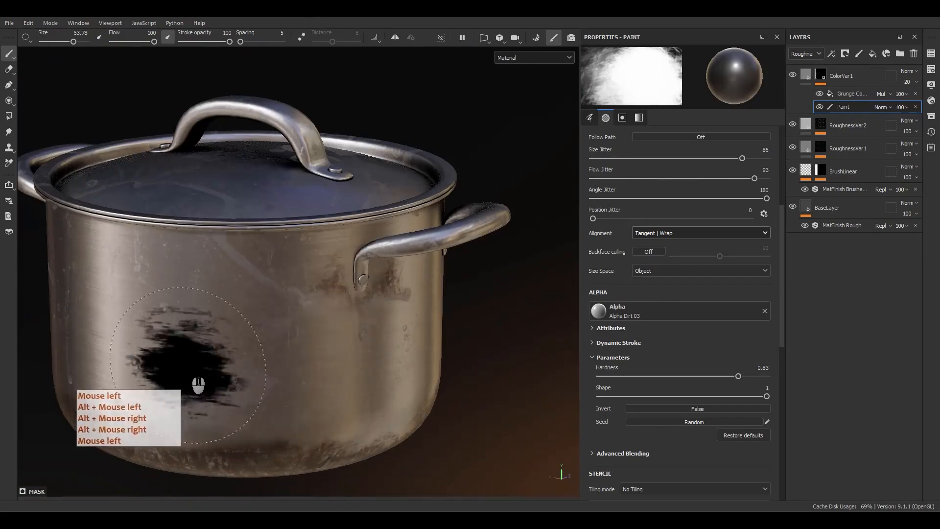
Step: Wear away brown patches near the middle and edge of the pot's underside with black paint
scroll(131, 344, "down", 2)
middle_click_drag(132, 344, 331, 296, "alt")
left_click_drag(331, 296, 409, 204, "alt")
middle_click_drag(409, 204, 419, 230, "alt")
left_click_drag(420, 230, 401, 271, "alt")
key("x")
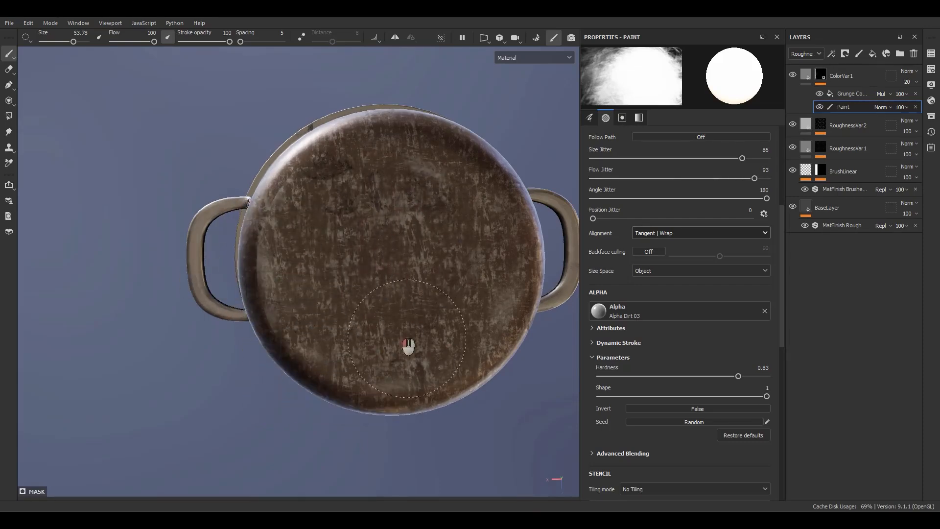
key("x")
mouse_move(376, 257)
left_mouse_down()
mouse_move(378, 189)
mouse_move(376, 257)
left_mouse_up()
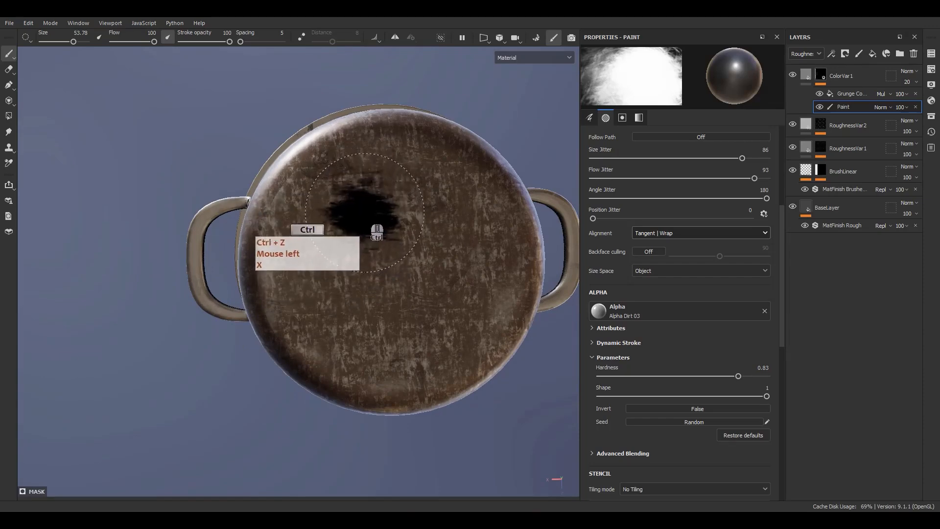
left_click(387, 217)
left_click(350, 235)
left_click(278, 329)
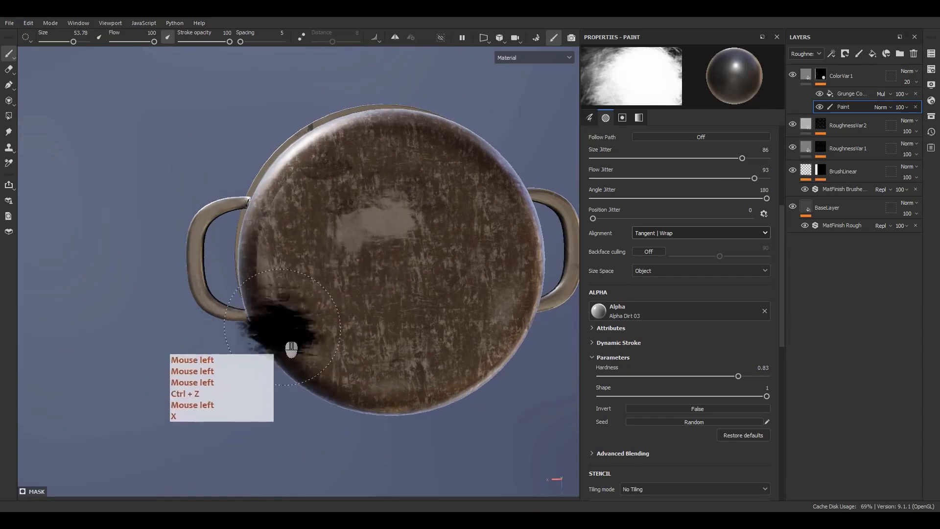
left_click(300, 324)
left_click(315, 256)
Step: Clear a few more irregular patches in the underside's brown layer with black dabs and review the whole pot
left_click_drag(343, 278, 240, 364, "alt")
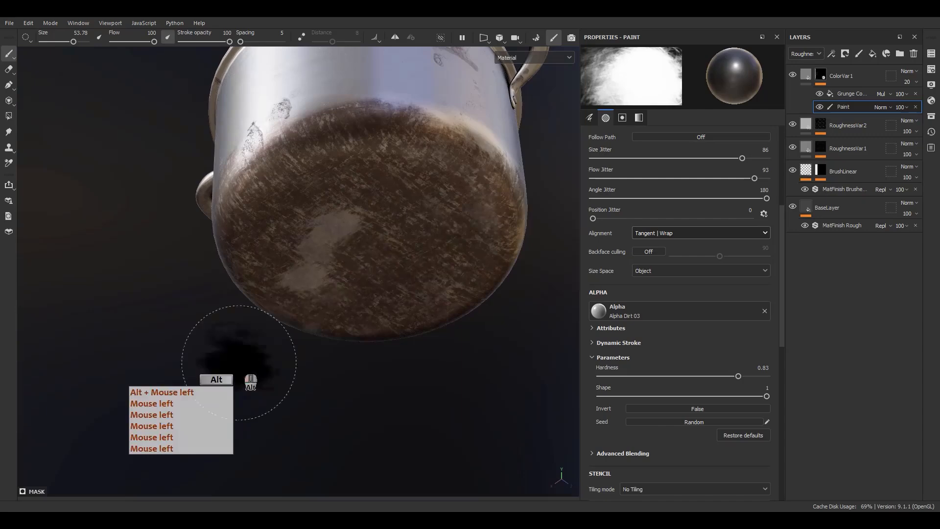
left_click(406, 202)
left_click(382, 253)
left_click(410, 264)
left_click(391, 252)
left_click(363, 232)
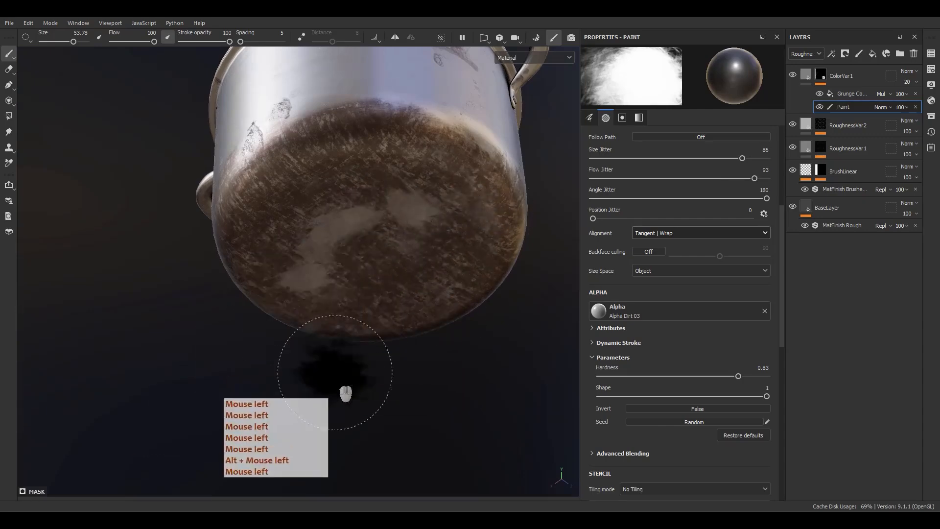
left_click_drag(391, 188, 382, 366, "alt")
right_click_drag(382, 366, 387, 136, "alt")
middle_click_drag(387, 136, 375, 293, "alt")
left_click_drag(375, 293, 363, 308, "alt")
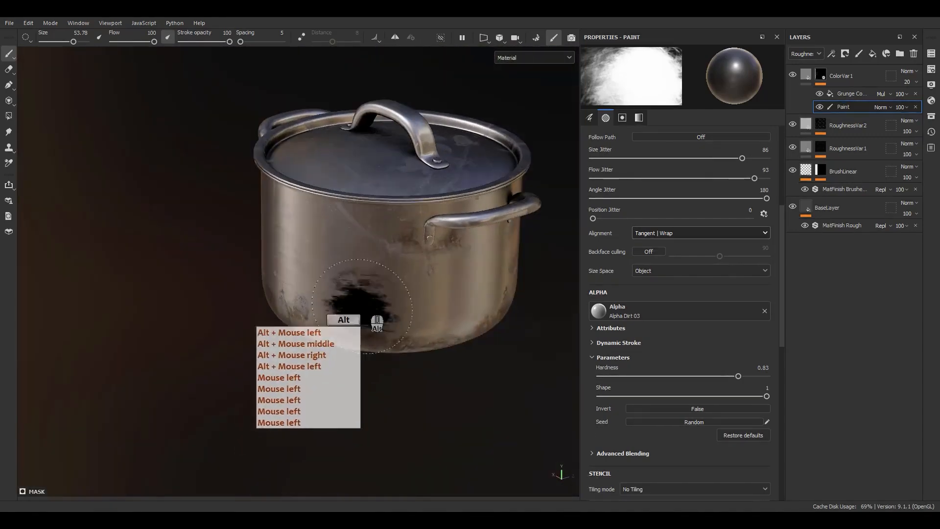
Step: Add a fill layer directly above BaseLayer and name it BaseColorVar1
left_click(825, 202)
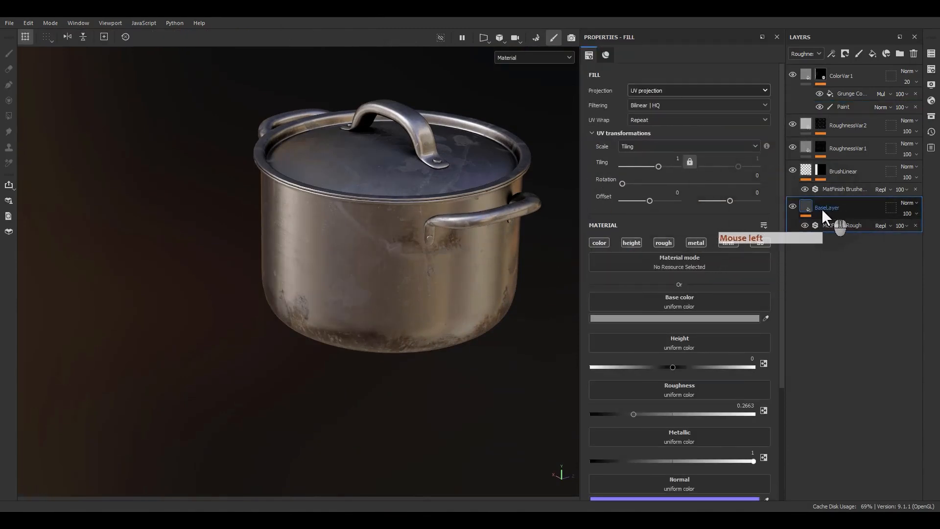
left_click(872, 54)
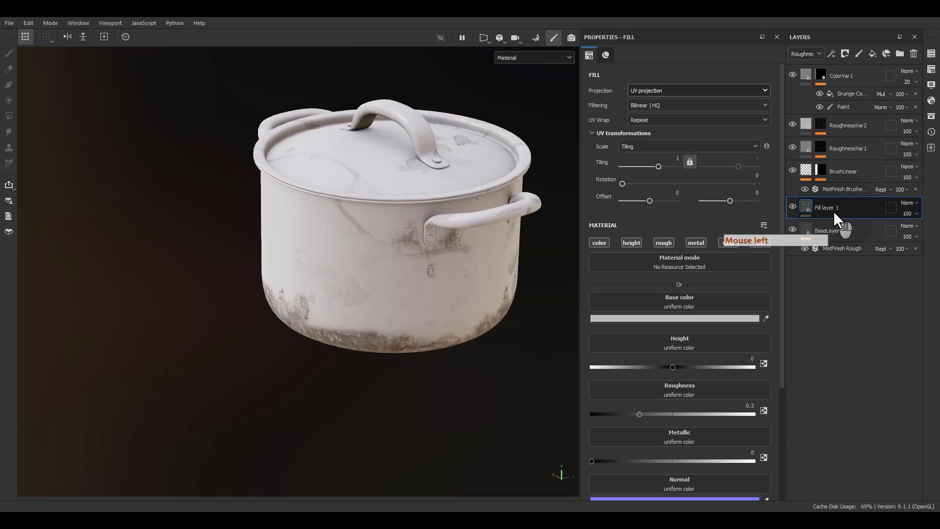
double_click(833, 209)
type("Ba")
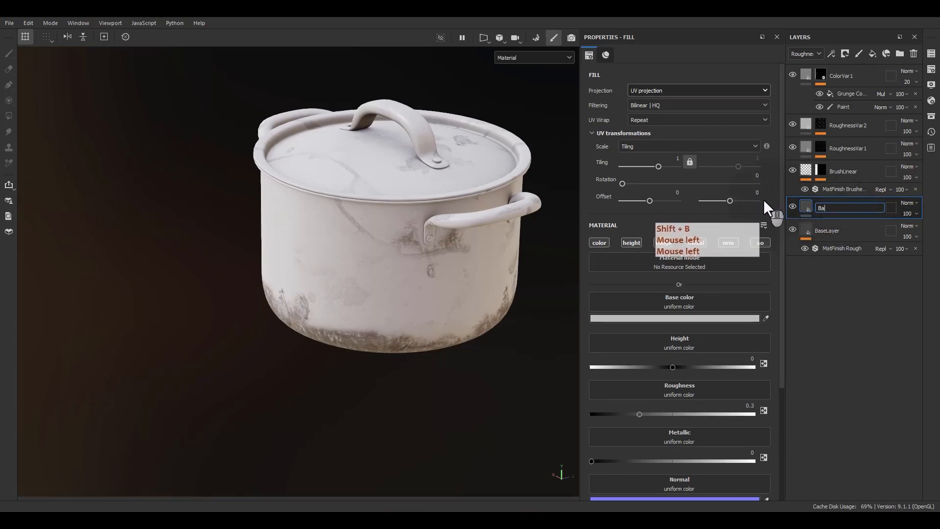
type("seColorVar")
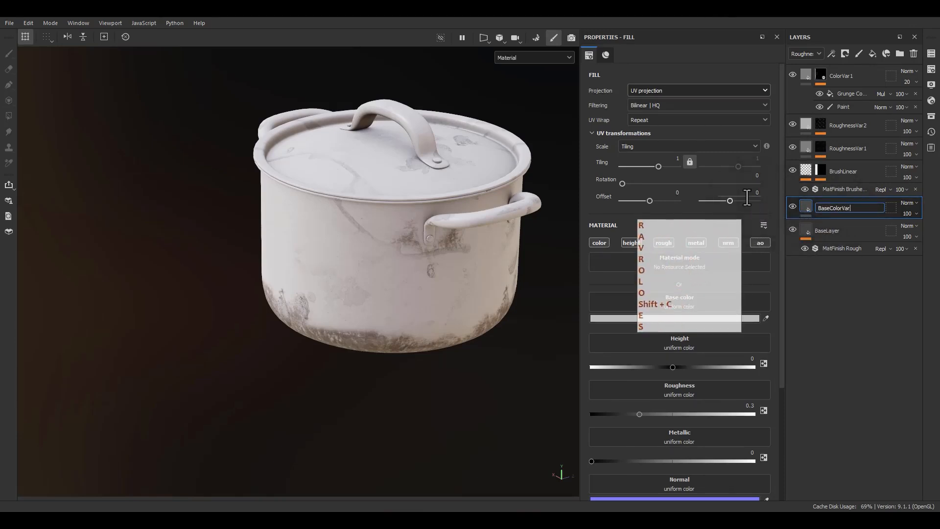
type("1")
key("Return")
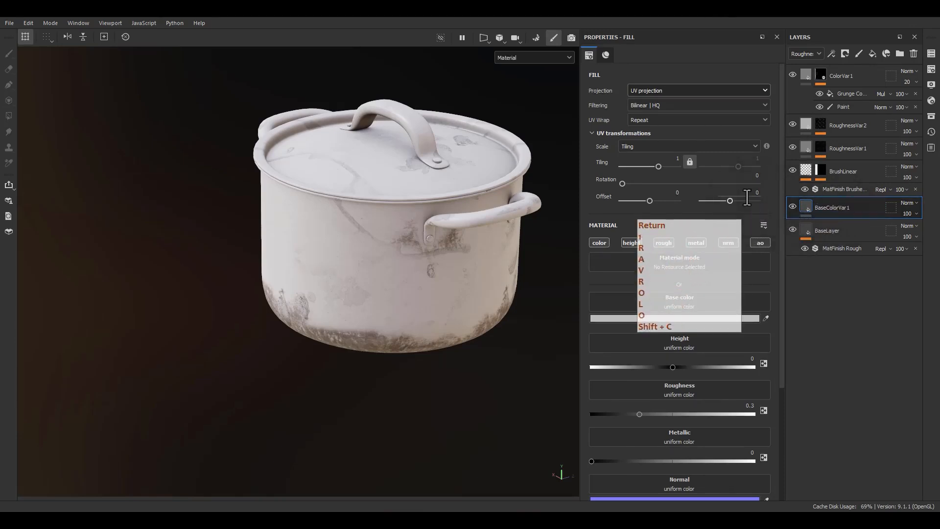
Step: Limit BaseColorVar1 to the color channel and give it a darker gray base color
left_click(600, 243, "alt")
left_click(624, 319)
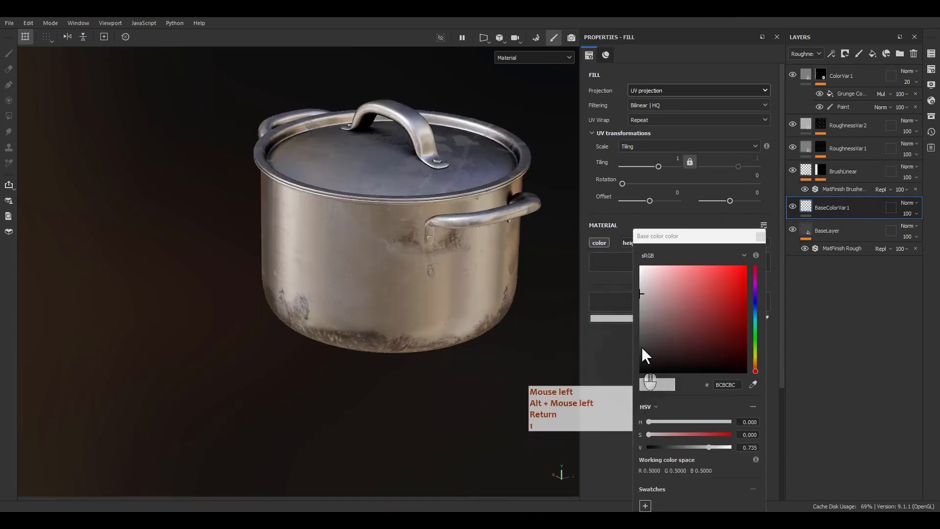
left_click(641, 316)
left_click(760, 236)
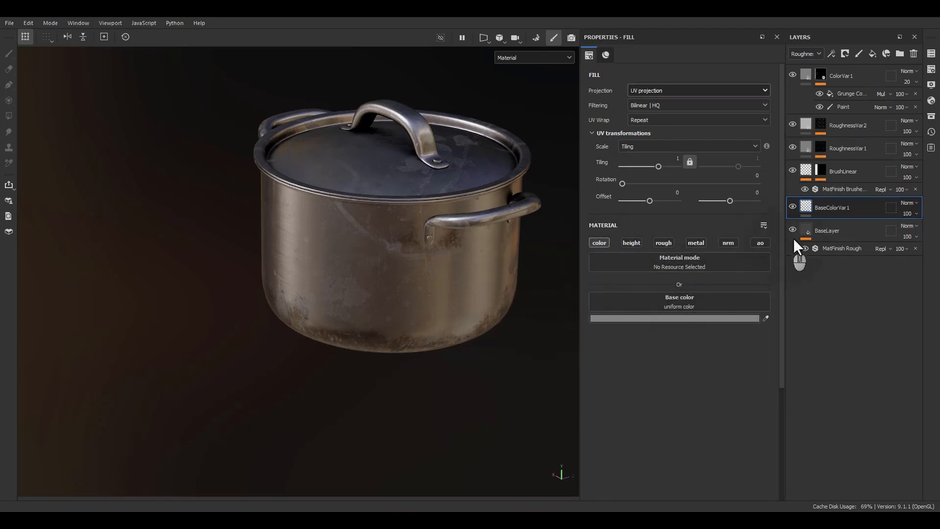
Step: Add a mask to BaseColorVar1 and put a fill effect in it
right_click(829, 207)
left_click(830, 28)
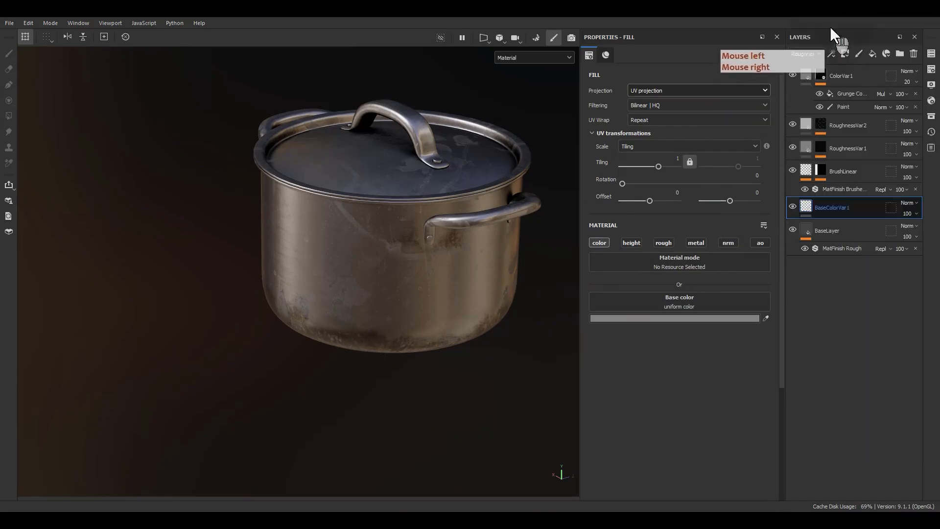
right_click(818, 206)
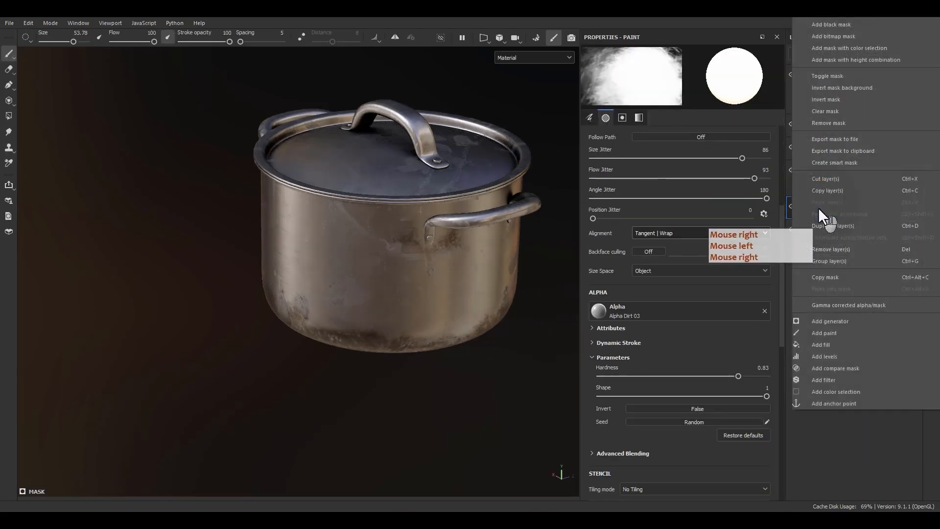
left_click(830, 346)
Step: Search the procedural textures for "bnw" and assign BnW Spots 2 to the mask's fill
left_click(704, 249)
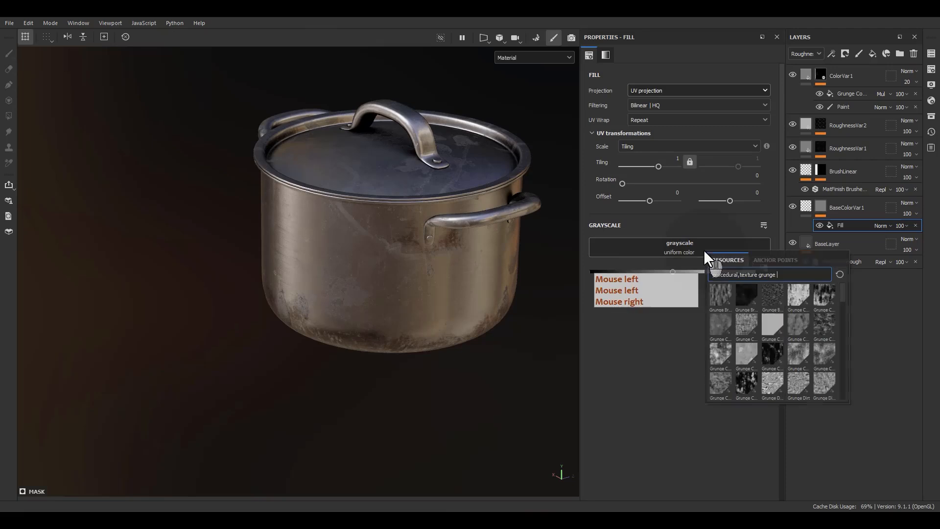
key("BackSpace")
key("BackSpace")
key("BackSpace")
key("BackSpace")
key("BackSpace")
key("BackSpace")
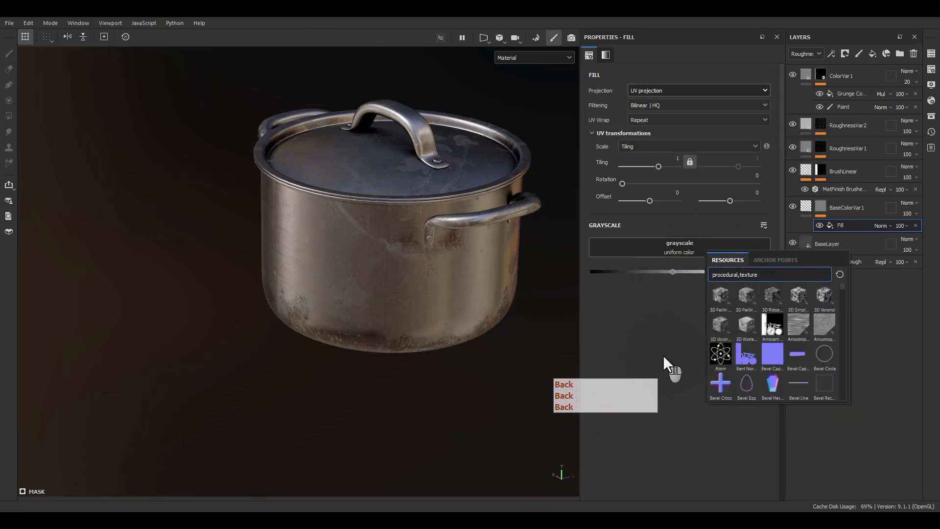
scroll(742, 345, "down", 8)
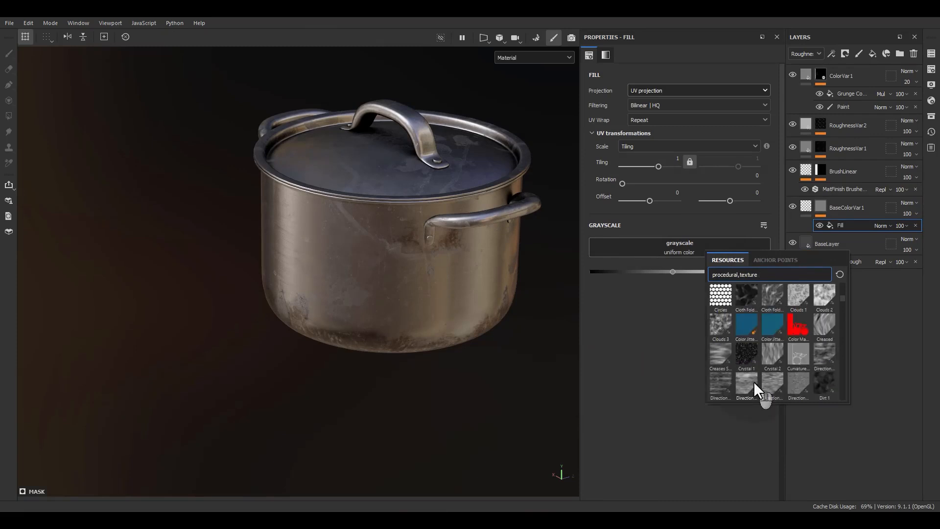
scroll(754, 336, "down", 3)
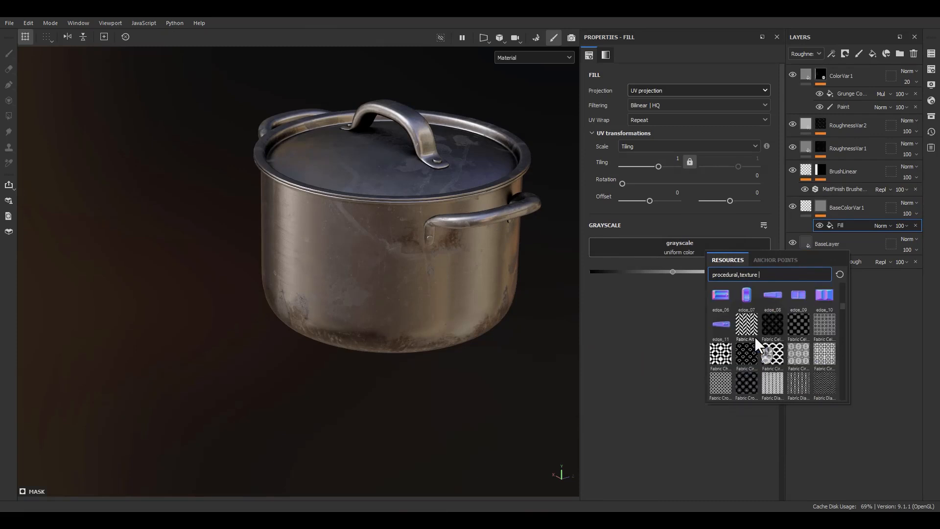
type("bnw")
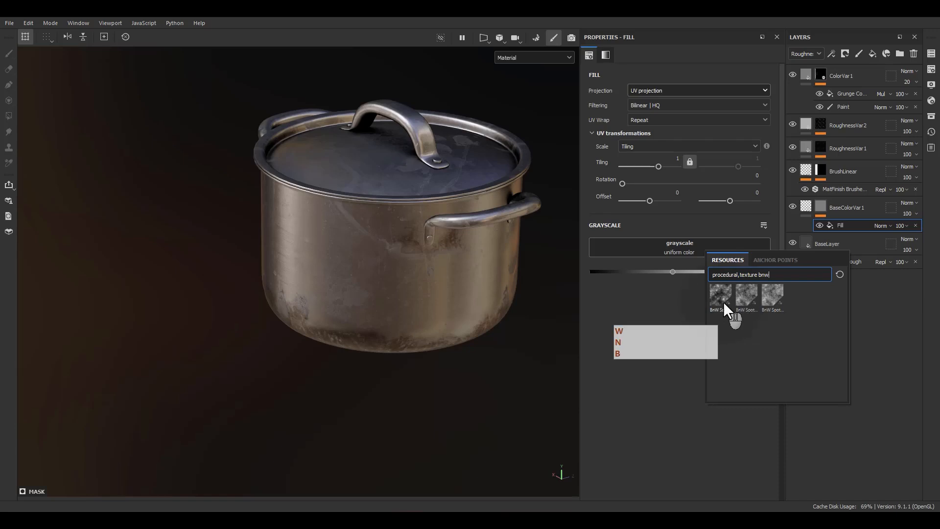
mouse_move(741, 300)
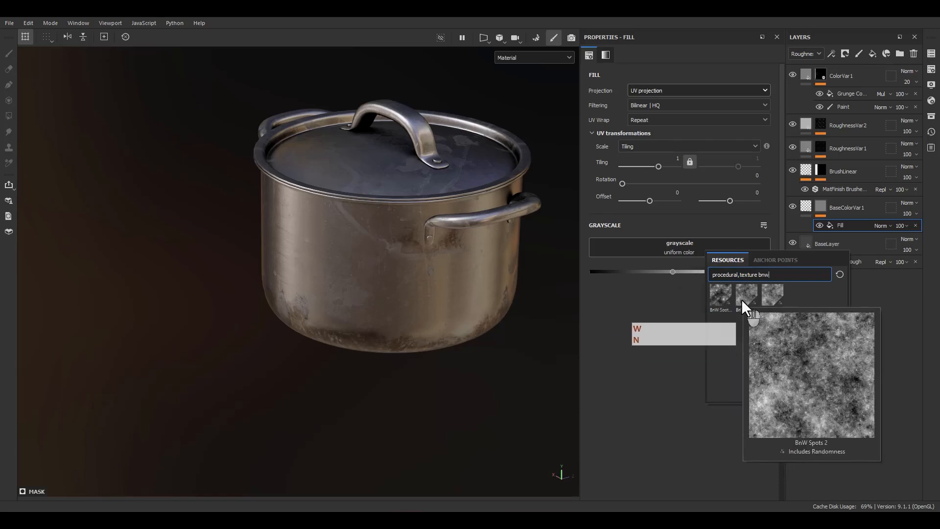
left_click(742, 298)
Step: Hide all layers above BaseColorVar1 and toggle BaseColorVar1's visibility to compare its effect on the wall
scroll(439, 261, "up", 10)
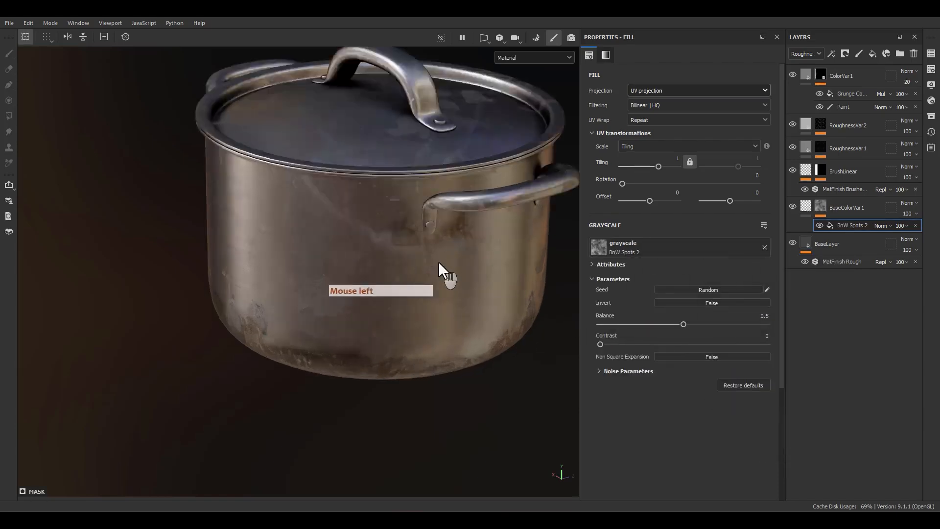
left_click_drag(406, 348, 398, 300, "alt")
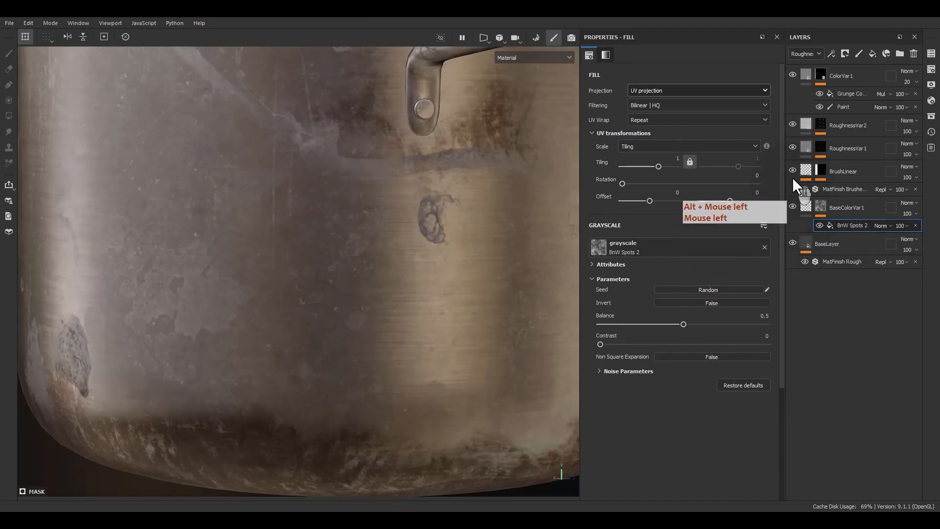
left_click(792, 148)
left_click_drag(793, 157, 792, 81)
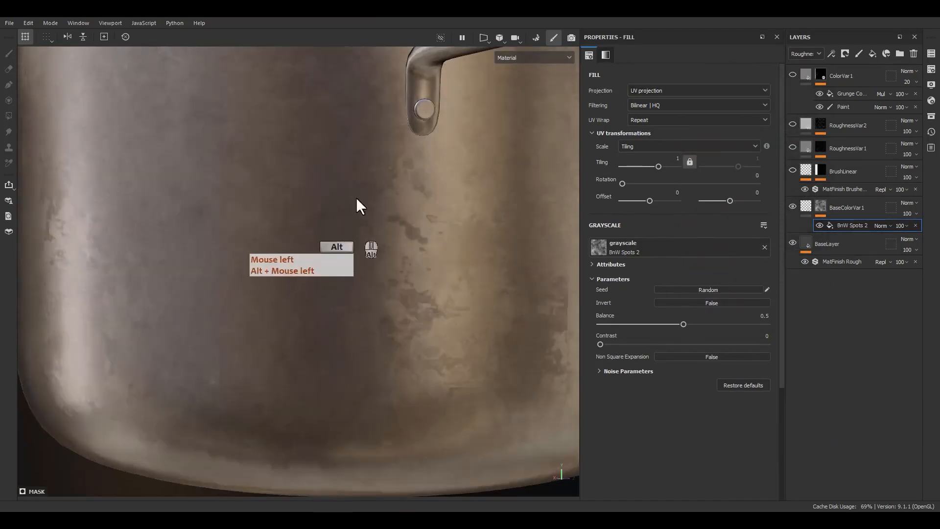
right_click_drag(356, 198, 333, 207, "alt")
left_click_drag(372, 191, 425, 170, "alt")
left_click(792, 207)
left_click(792, 206)
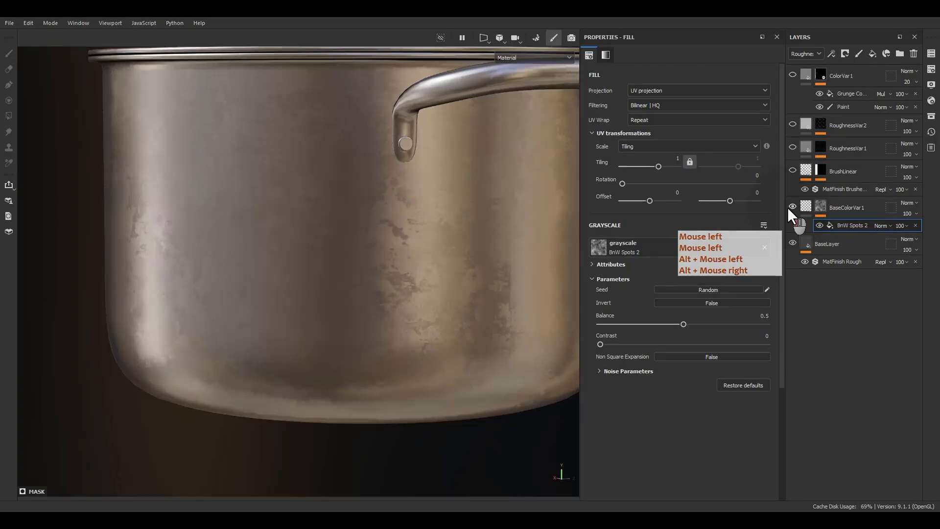
left_click(793, 206)
left_click(792, 206)
left_click(789, 207)
left_click(789, 207)
left_click(789, 208)
left_click(789, 207)
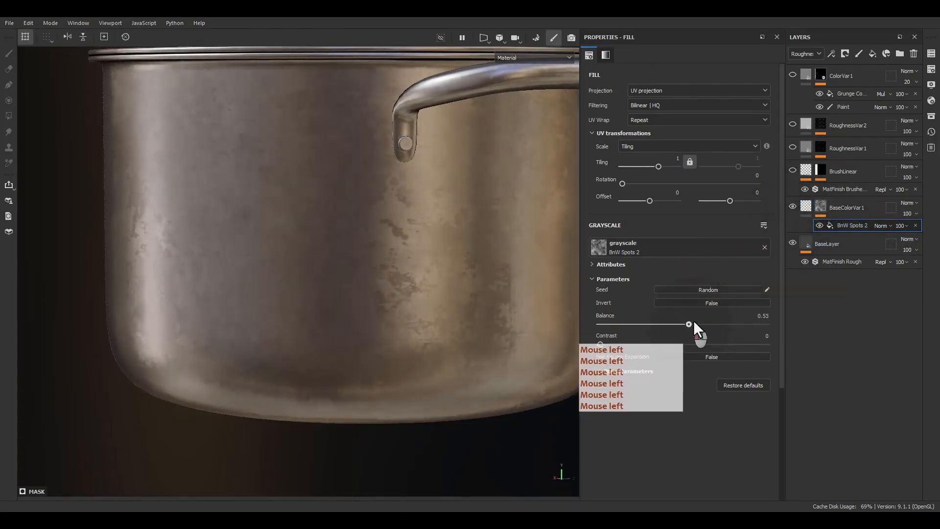
Step: Set the BnW Spots 2 fill's balance to 0.63, contrast to 0.15 and tiling to 3
mouse_move(685, 323)
left_mouse_down()
mouse_move(715, 323)
mouse_move(703, 319)
left_mouse_up()
left_click_drag(600, 344, 625, 344)
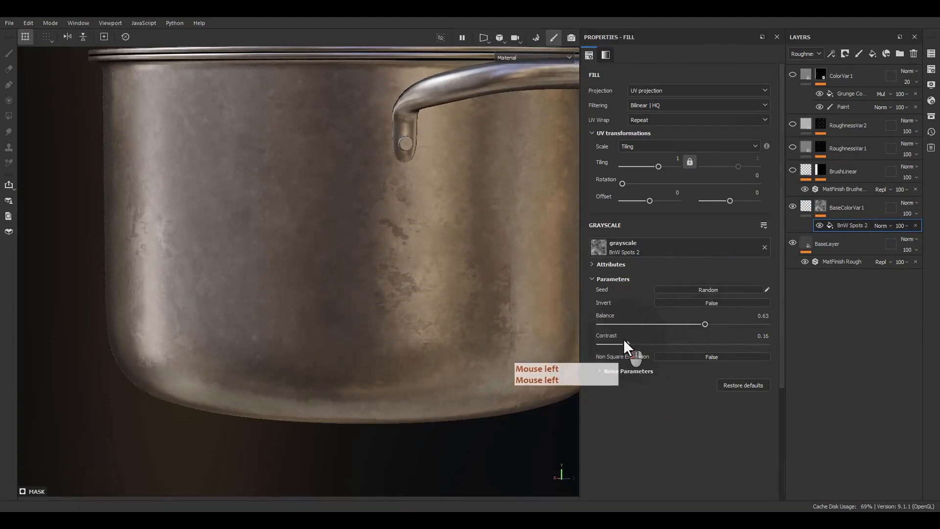
type("3")
key("Return")
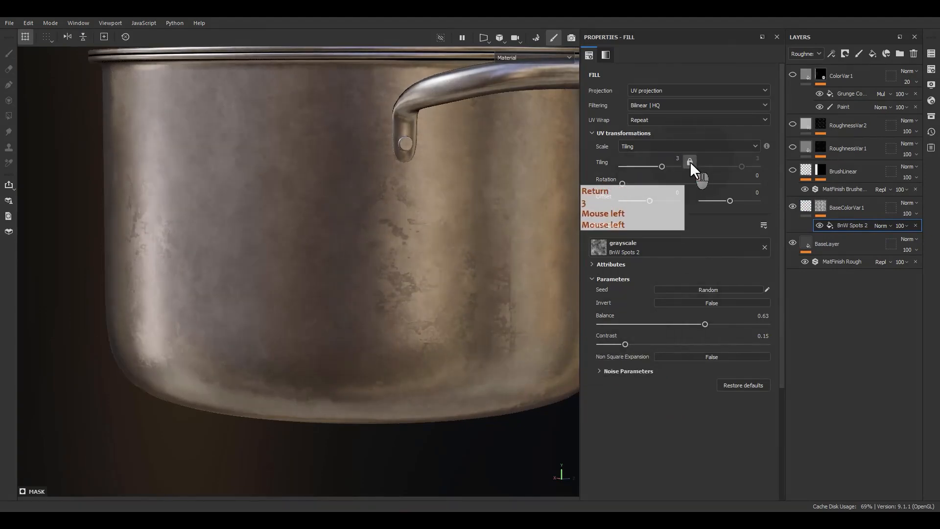
Step: Show the BrushLinear, RoughnessVar1 and RoughnessVar2 layers again
left_click_drag(372, 274, 242, 297, "alt")
right_click_drag(241, 297, 211, 289, "alt")
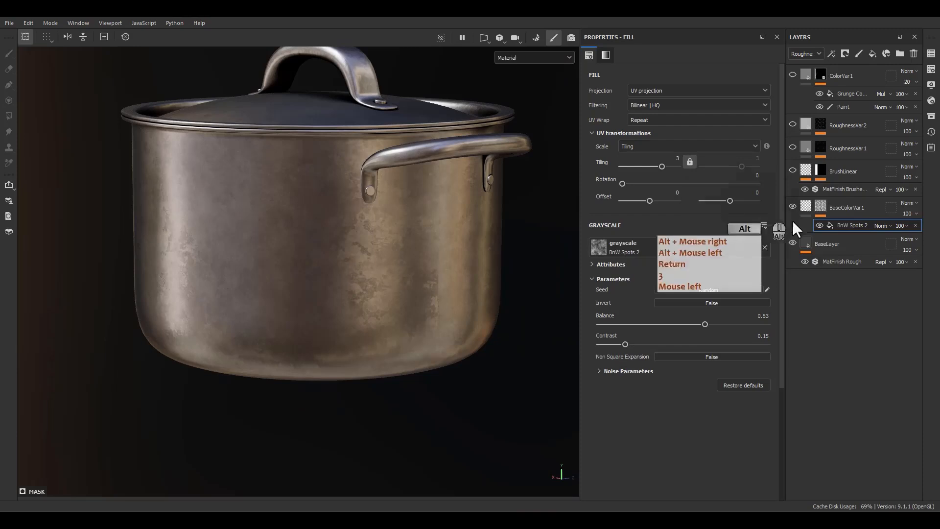
left_click(796, 174)
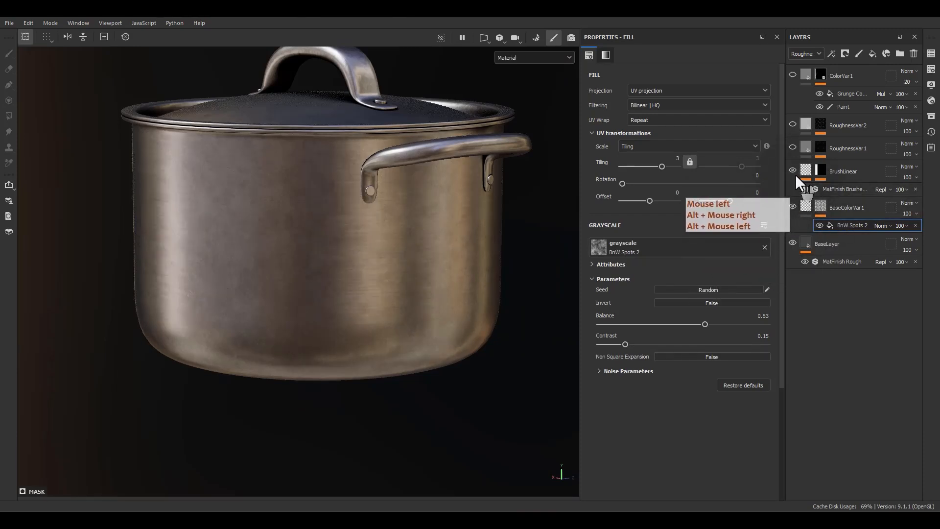
left_click(792, 147)
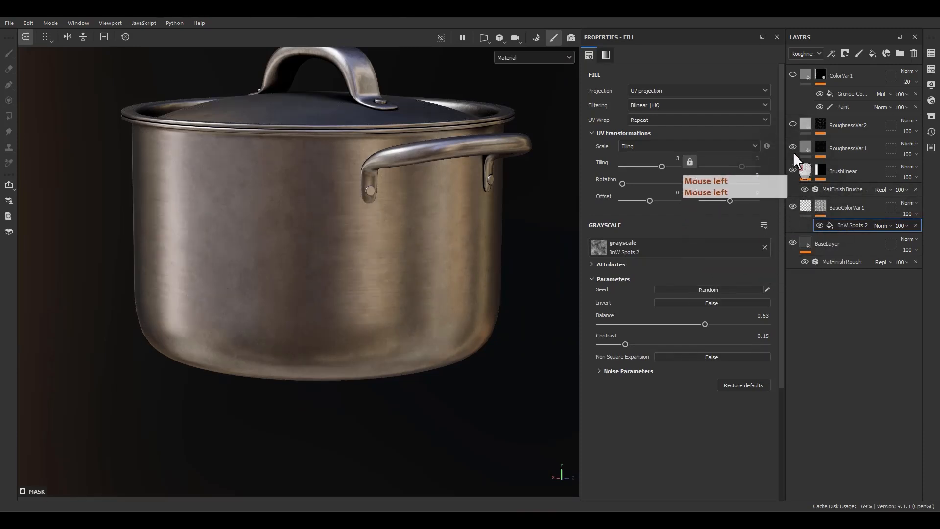
left_click(792, 125)
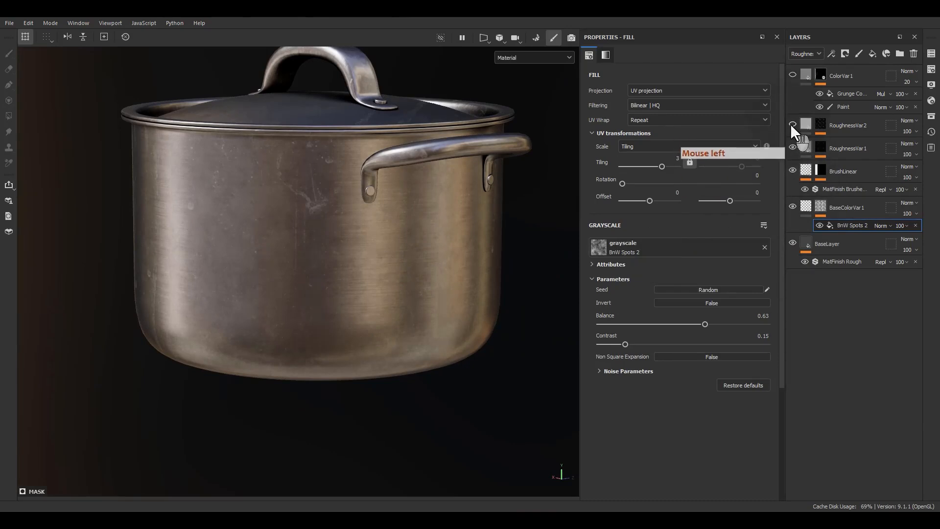
left_click(791, 124)
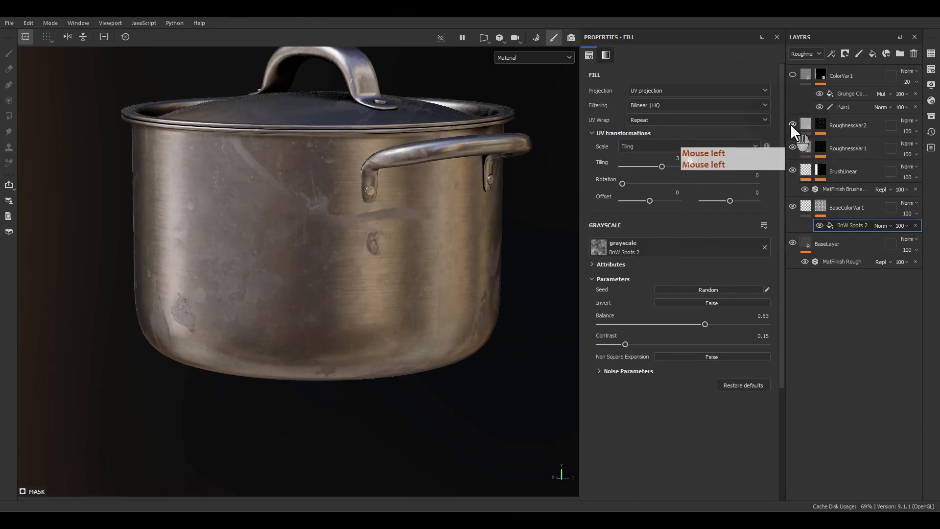
Step: Switch the layer stack to the Base color channel and set RoughnessVar2's opacity to 40
left_click(907, 130)
left_click(803, 53)
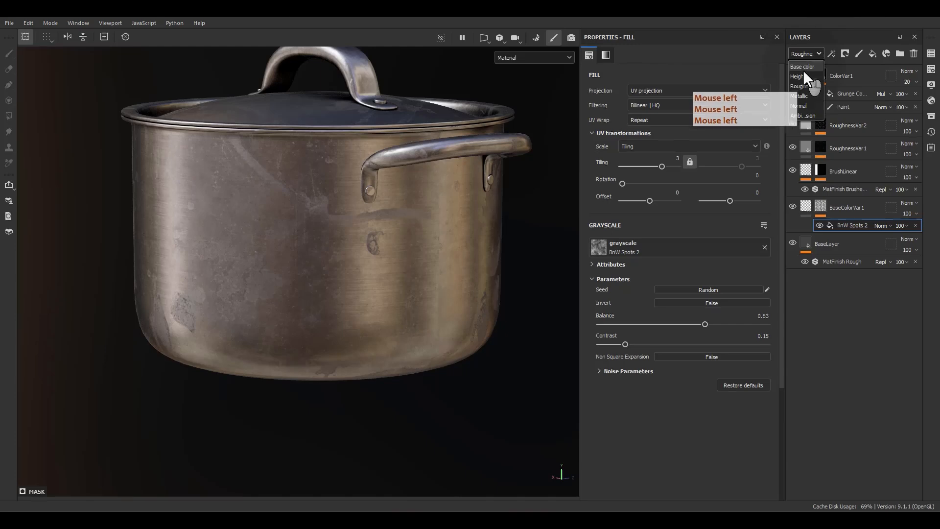
left_click(802, 67)
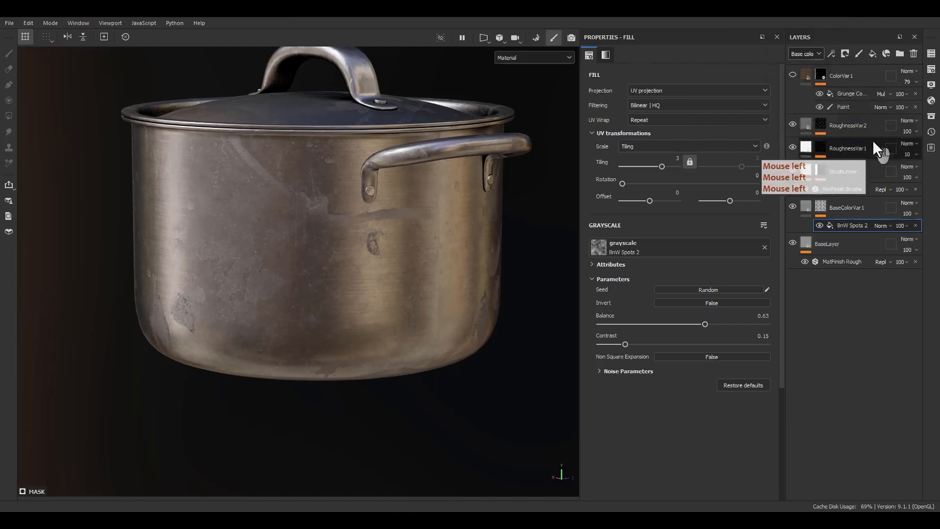
left_click(912, 134)
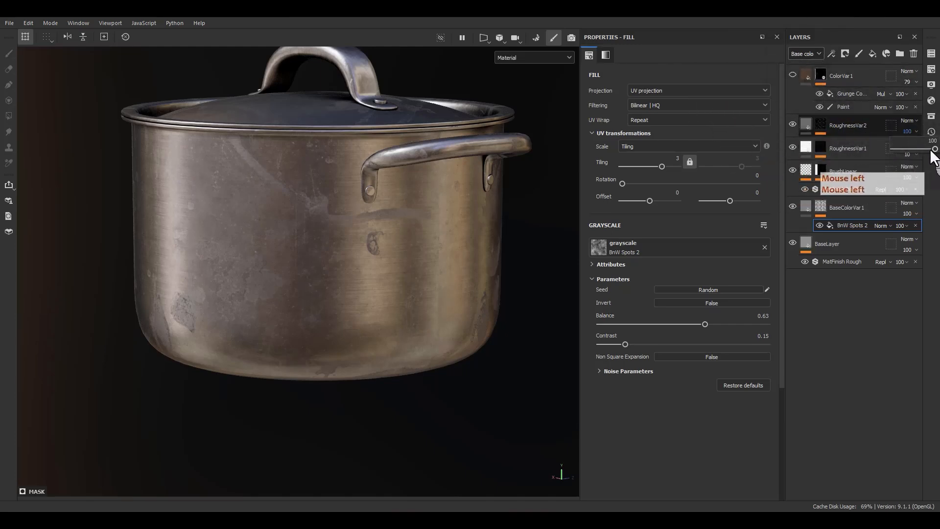
left_click_drag(932, 149, 907, 151)
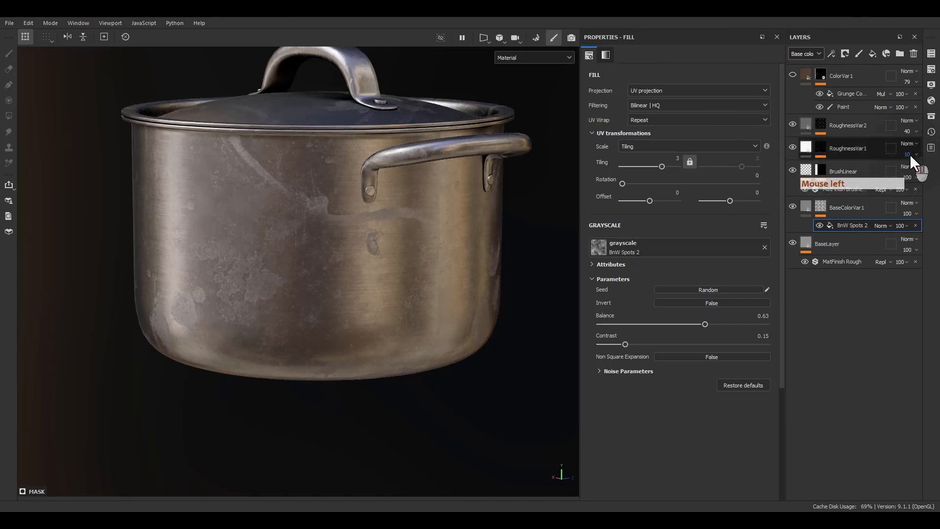
Step: Show the ColorVar1 layer again and inspect its brown staining around the pot's lower wall
left_click(793, 74)
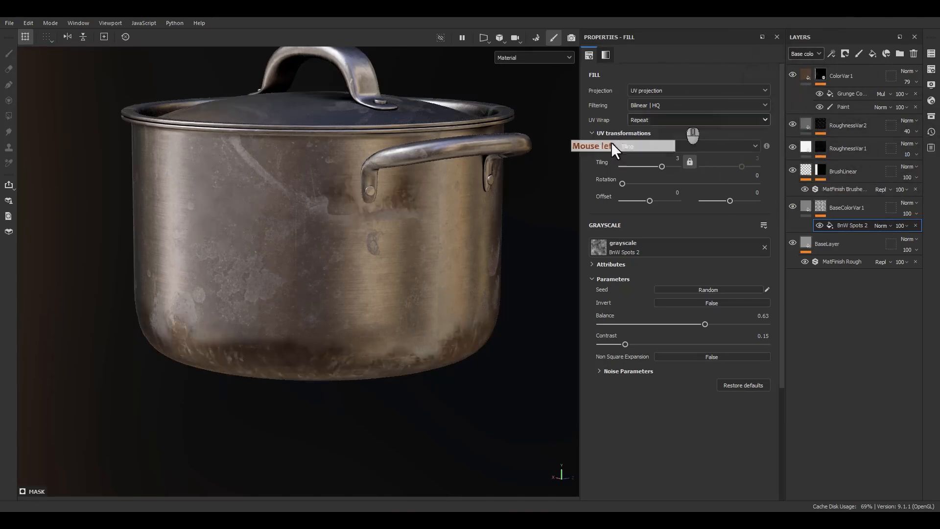
left_click_drag(293, 327, 509, 257, "alt")
right_click_drag(509, 254, 416, 115, "alt")
middle_click_drag(494, 229, 586, 190, "alt")
left_click_drag(367, 221, 297, 296, "alt")
right_click_drag(297, 297, 328, 418, "alt")
left_click_drag(393, 352, 500, 301, "alt")
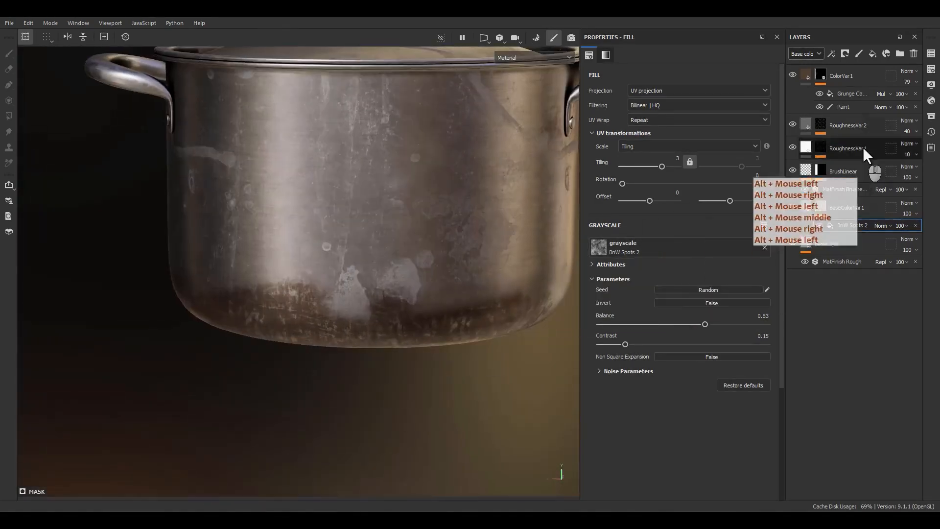
Step: Touch up the brown staining around the pot's lower wall in ColorVar1's mask Paint effect, using the swapped paint value
left_click(841, 108)
key("x")
left_click(300, 252)
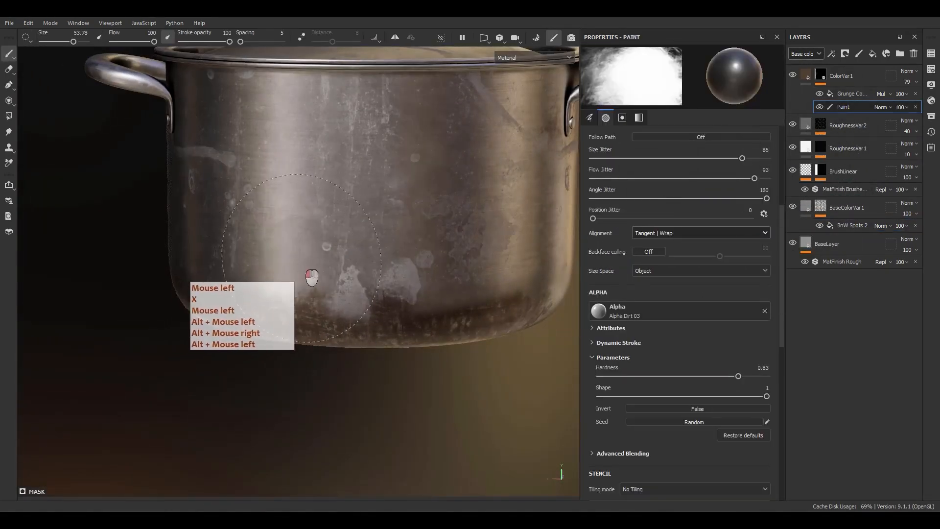
left_click_drag(159, 264, 246, 228, "alt")
left_click_drag(246, 230, 244, 266)
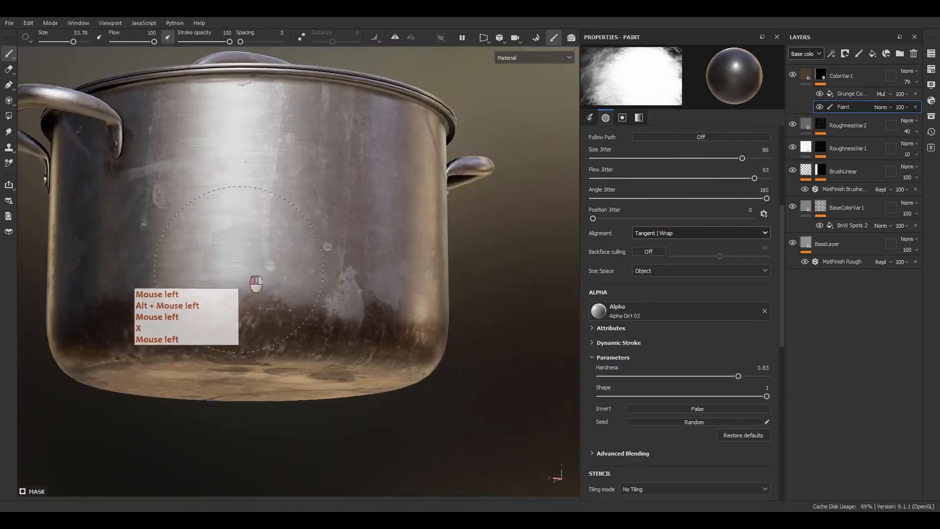
scroll(392, 299, "down", 3)
left_click_drag(464, 319, 344, 300, "alt")
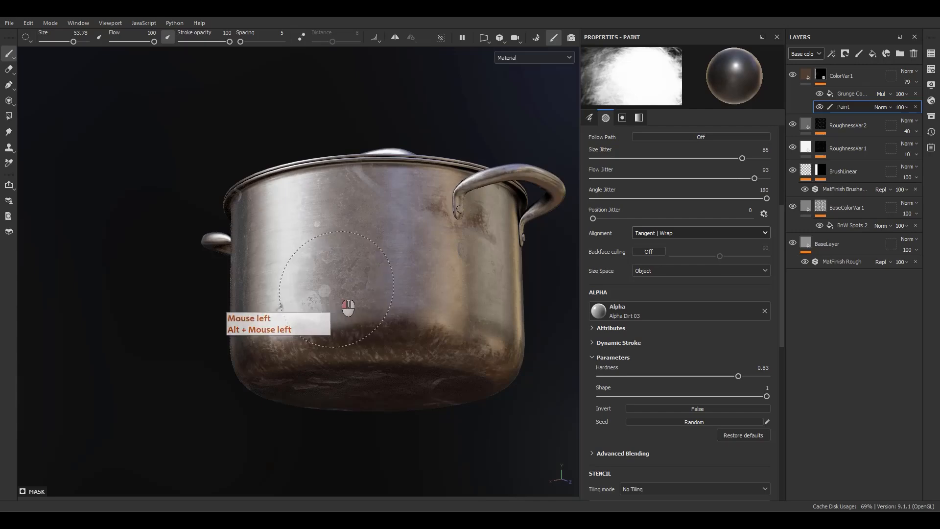
scroll(349, 305, "up", 3)
left_click(363, 287)
scroll(349, 304, "up", 3)
left_click(433, 294)
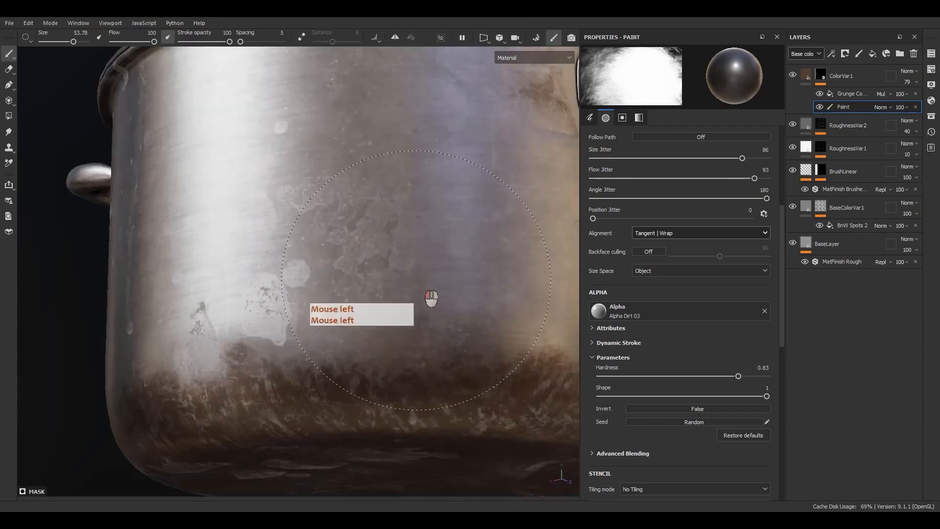
scroll(420, 278, "down", 1)
left_click(335, 281)
Step: Examine the staining and surface variation on the pot's walls, base and lid from several angles
middle_click_drag(345, 298, 300, 275, "alt")
left_click_drag(300, 275, 189, 272, "alt")
middle_click_drag(188, 272, 269, 294, "alt")
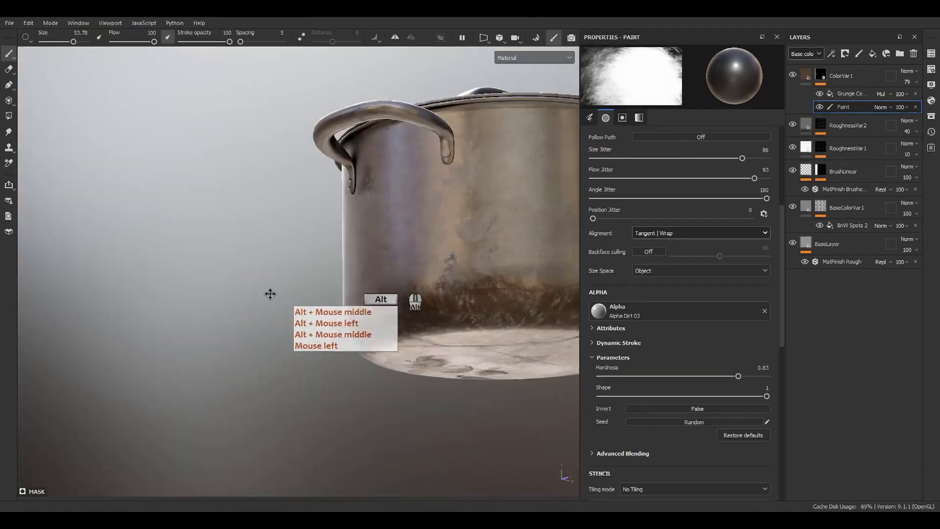
mouse_move(268, 294)
left_mouse_down("alt")
mouse_move(111, 294)
mouse_move(105, 333)
mouse_move(131, 336)
mouse_move(225, 399)
mouse_move(294, 338)
left_mouse_up("alt")
middle_click_drag(294, 338, 517, 368, "alt")
mouse_move(516, 368)
left_mouse_down("alt")
mouse_move(627, 300)
mouse_move(462, 318)
left_mouse_up("alt")
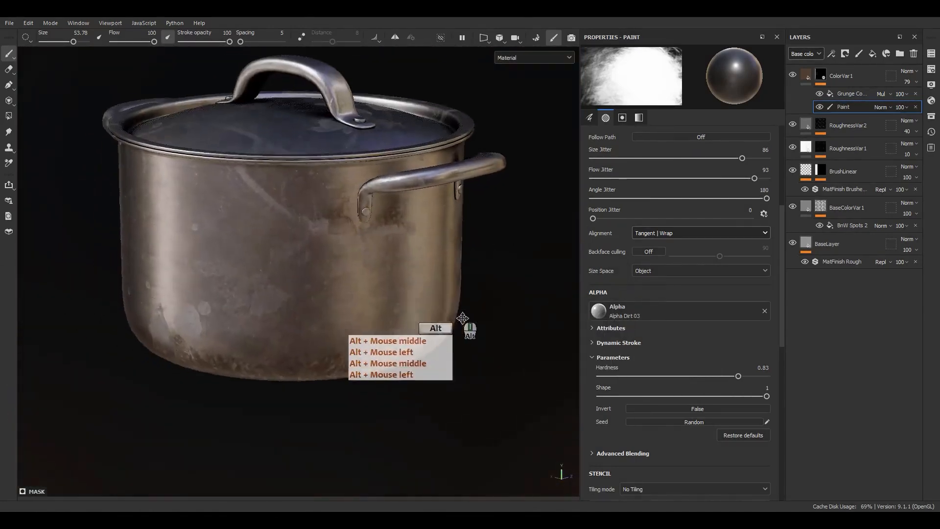
middle_click_drag(461, 318, 483, 313, "alt")
left_click_drag(482, 314, 371, 290, "alt")
right_click_drag(372, 290, 372, 287, "alt")
middle_click_drag(373, 288, 370, 332, "alt")
left_click_drag(371, 332, 379, 330, "alt")
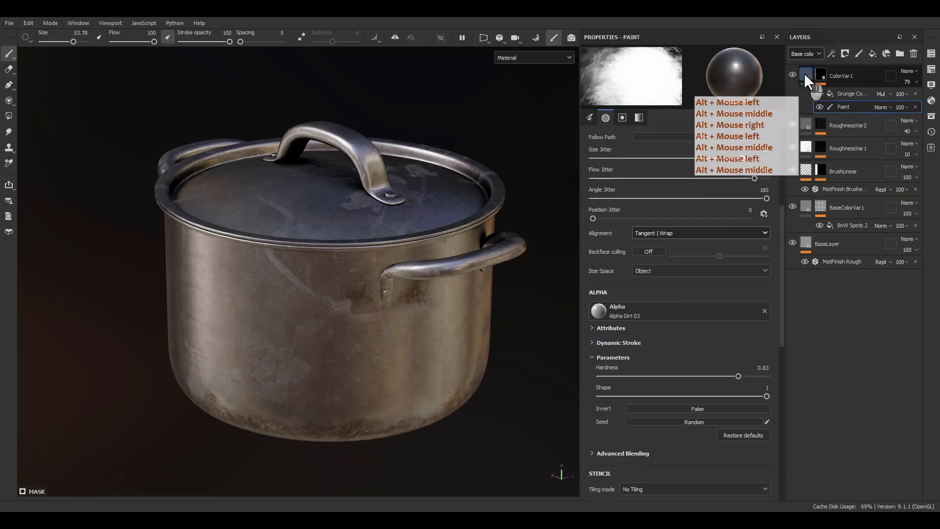
Step: Add a fill layer above ColorVar1 and name it Dirt
left_click(804, 74)
left_click(872, 53)
double_click(823, 77)
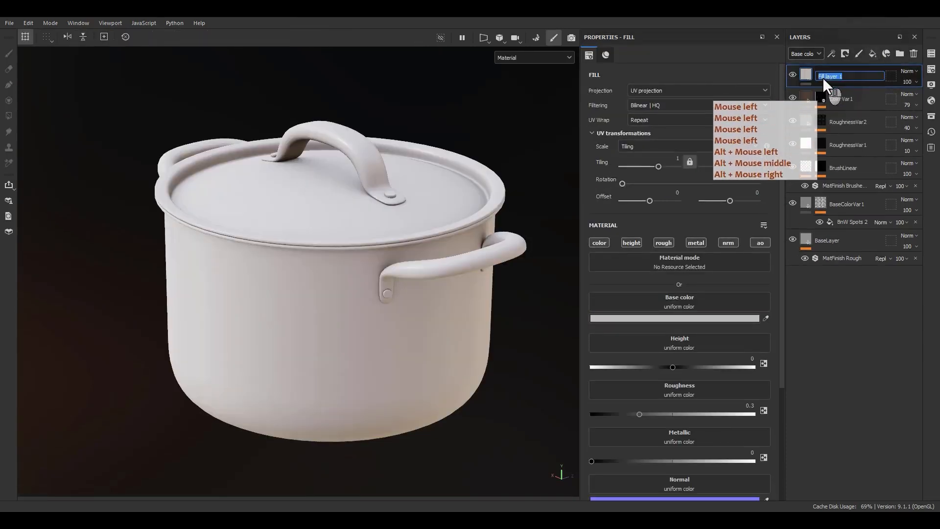
type("Dirt")
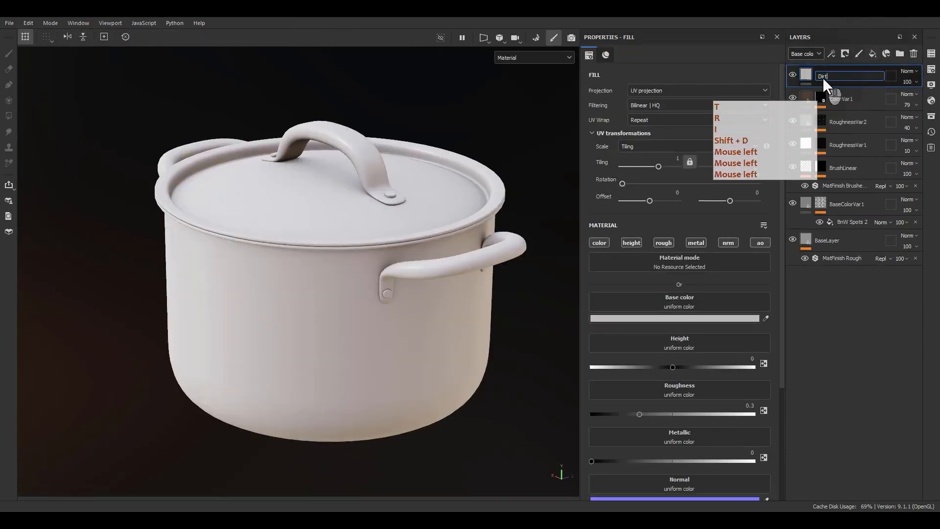
key("Return")
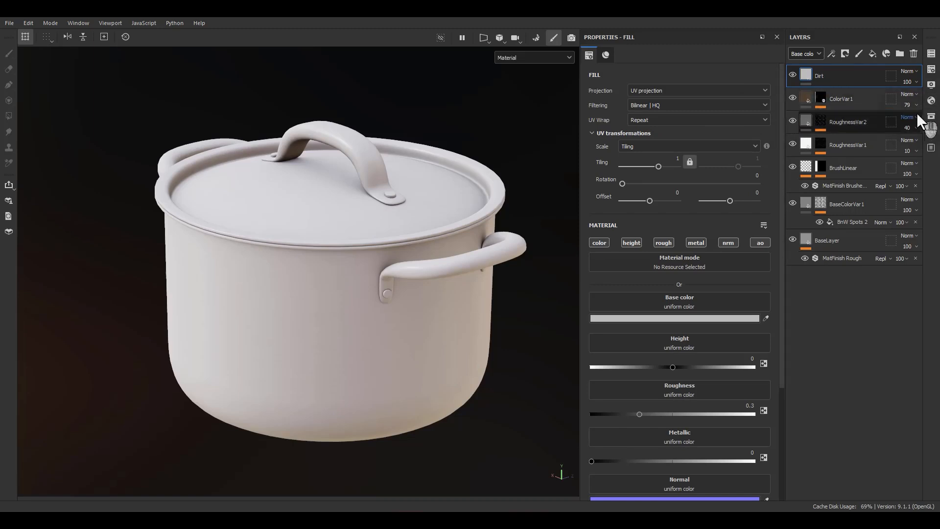
Step: Open the asset library and list all smart masks
left_click(928, 118)
left_click_drag(857, 122, 457, 101)
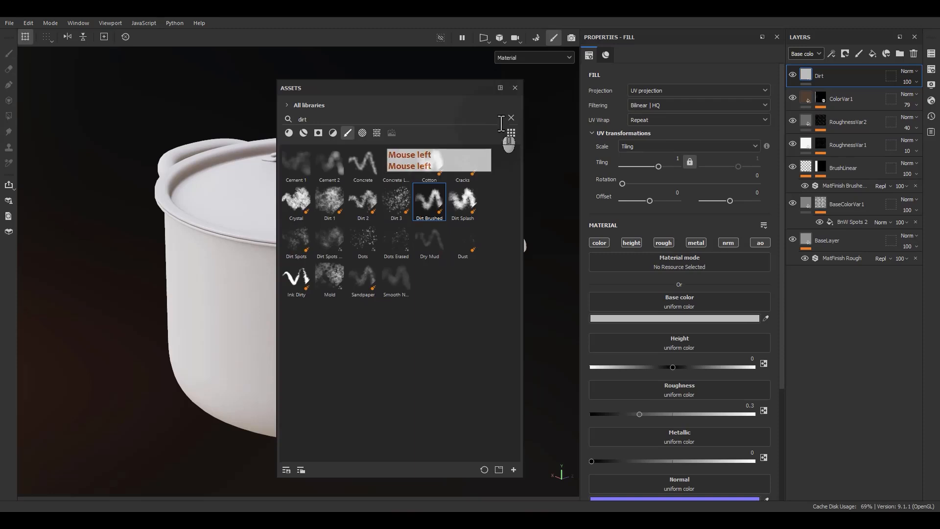
left_click(318, 134)
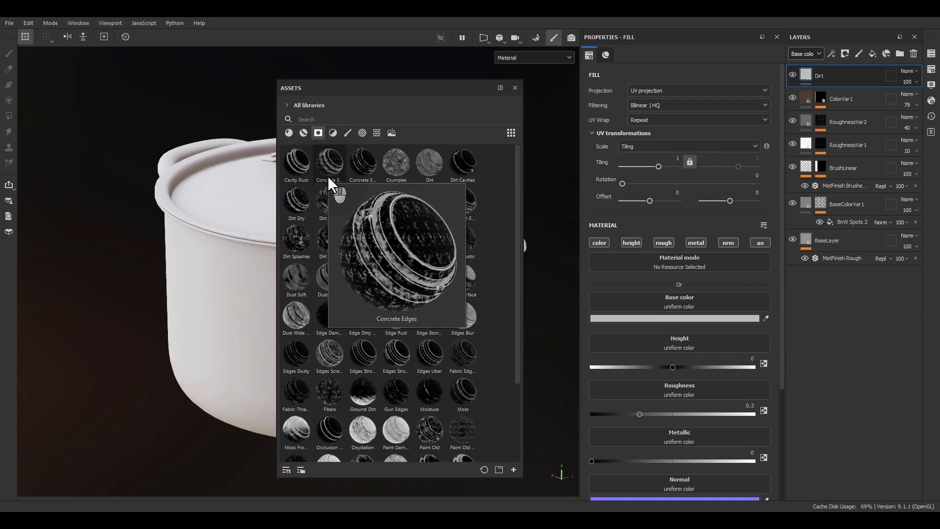
mouse_move(312, 175)
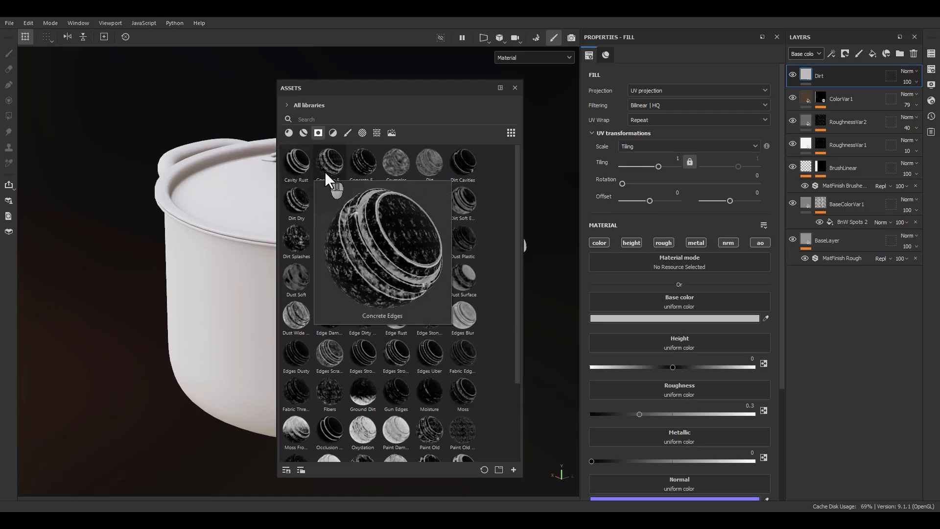
Step: Try the Dirt smart mask on the Dirt layer, then delete its Mask Editor effect
left_click_drag(324, 172, 827, 74)
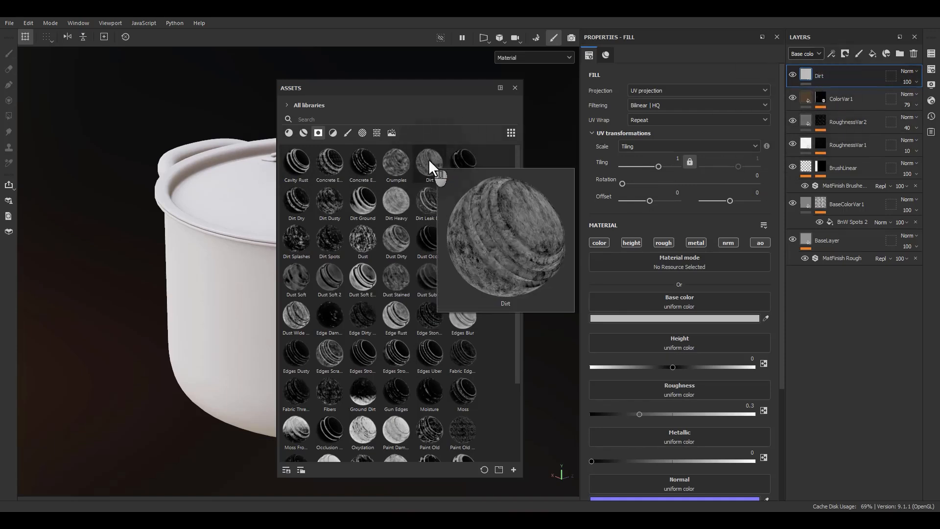
left_click_drag(428, 161, 372, 115)
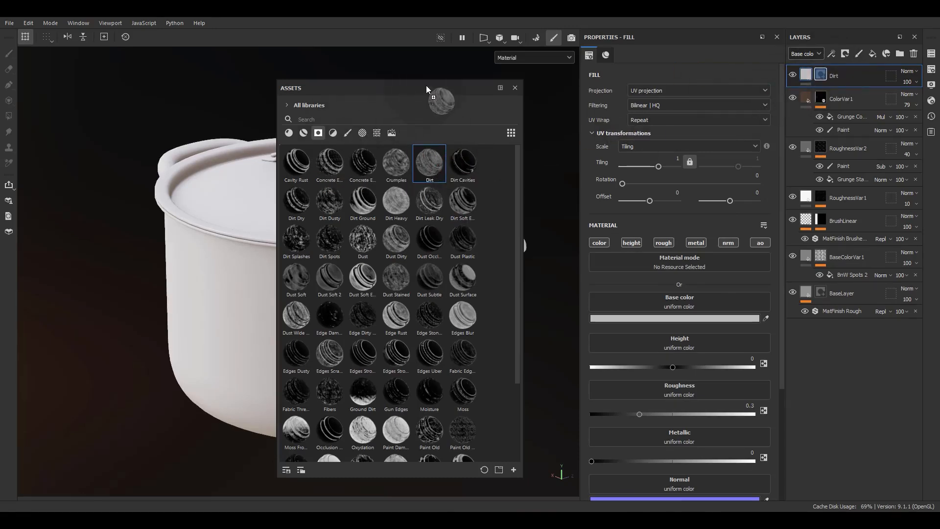
mouse_move(426, 85)
left_mouse_down()
mouse_move(300, 222)
mouse_move(144, 317)
mouse_move(171, 254)
mouse_move(414, 73)
left_mouse_up()
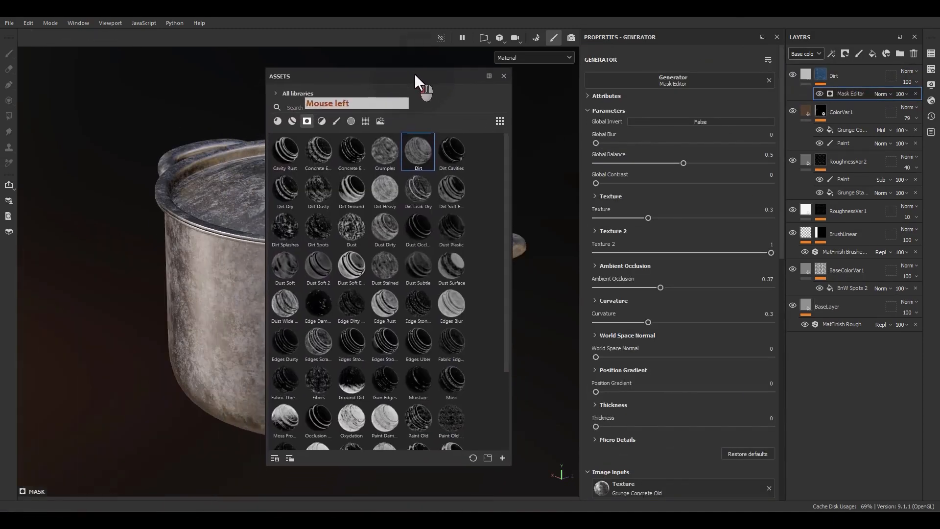
left_click(915, 93)
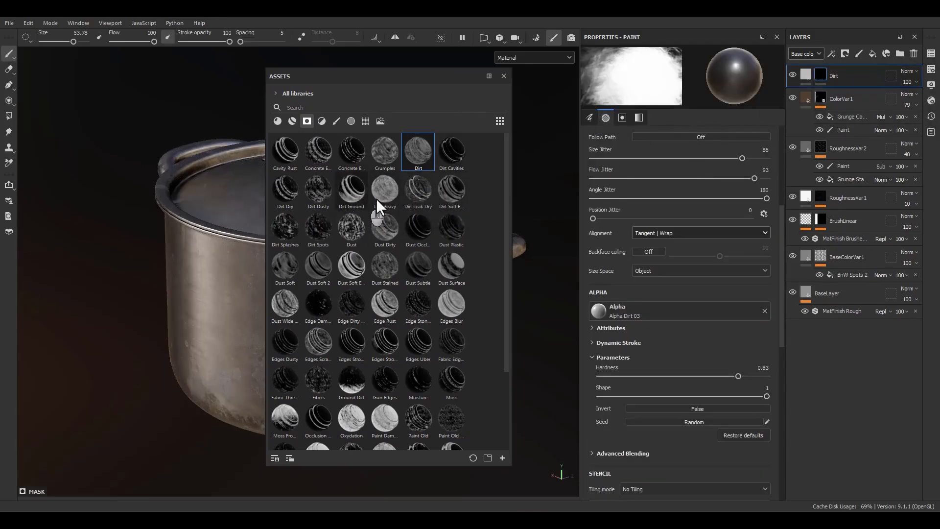
Step: Try the Dirt Leak Dry smart mask on the Dirt layer and uncover the pot to judge it
left_click_drag(420, 189, 820, 75)
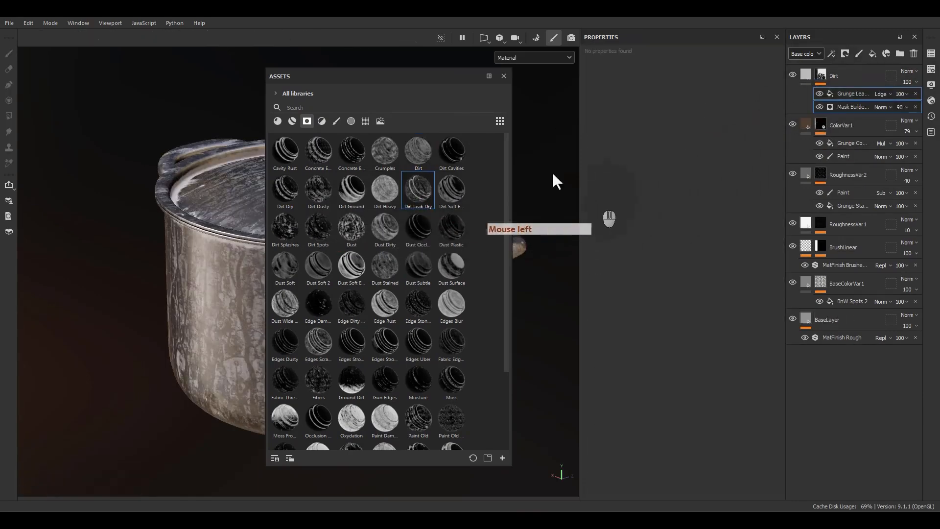
left_click_drag(366, 80, 433, 96)
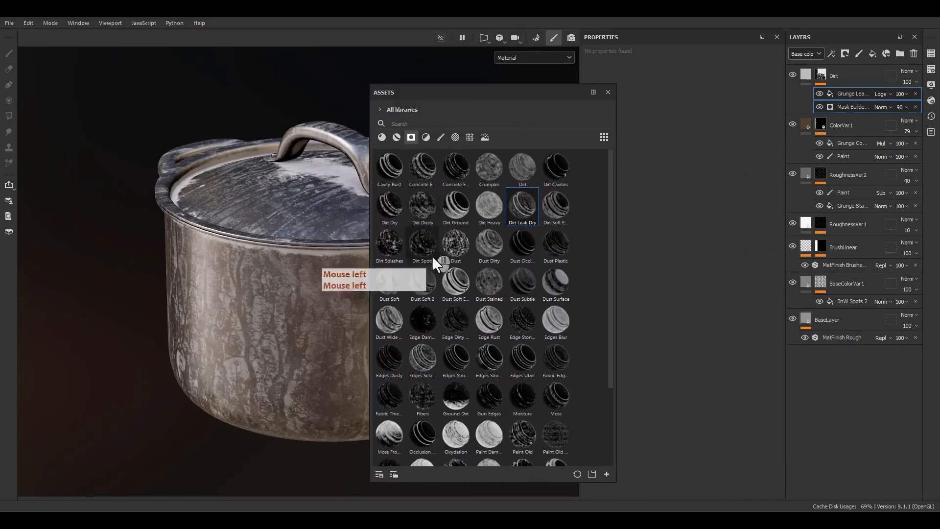
middle_click_drag(213, 240, 122, 235, "alt")
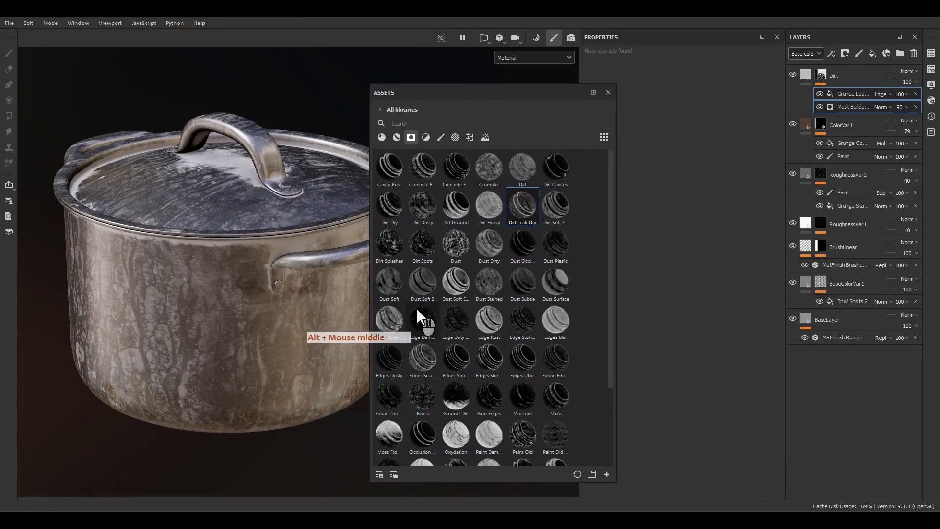
Step: Try the Dust Soft smart mask on the Dirt layer, then delete all effects from its mask
left_click_drag(394, 284, 693, 166)
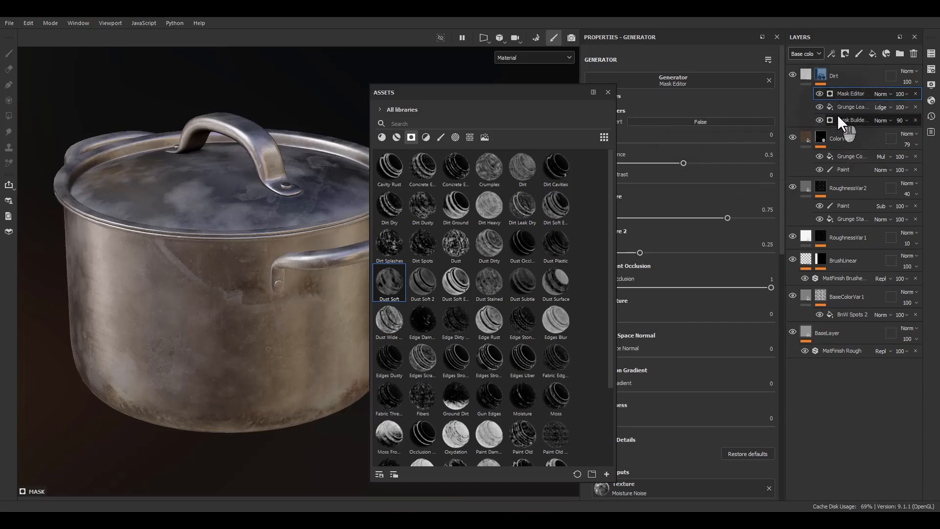
left_click(916, 94)
left_click(916, 94)
left_click(916, 93)
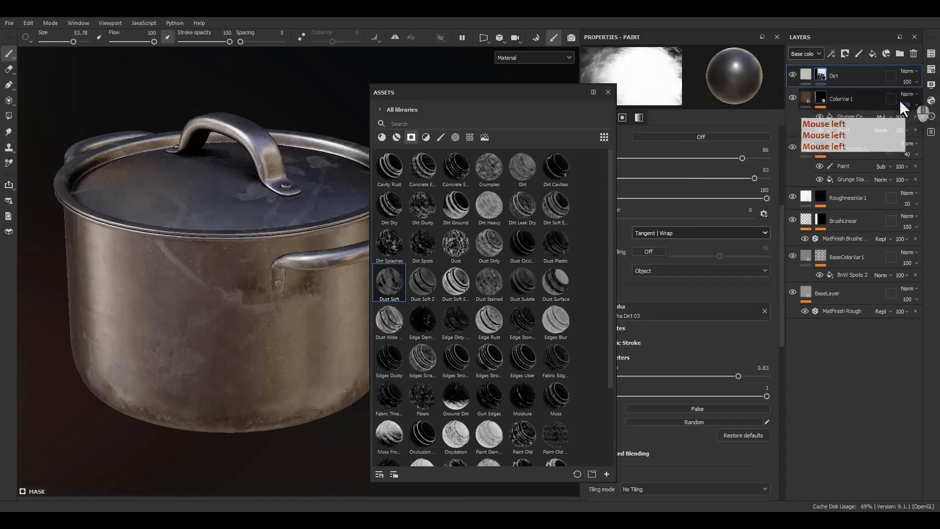
Step: Apply the Sand Cavities smart mask to the Dirt layer
scroll(433, 342, "down", 3)
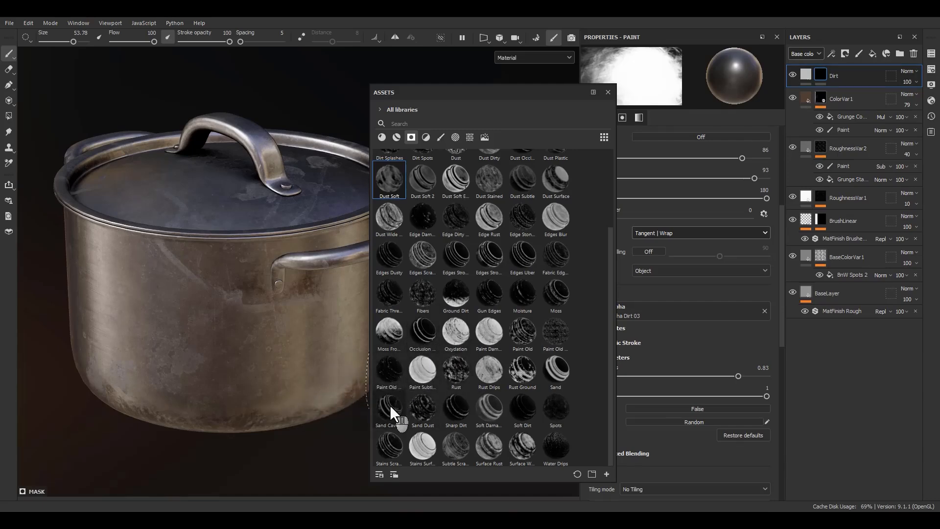
mouse_move(390, 405)
left_click_drag(390, 404, 822, 78)
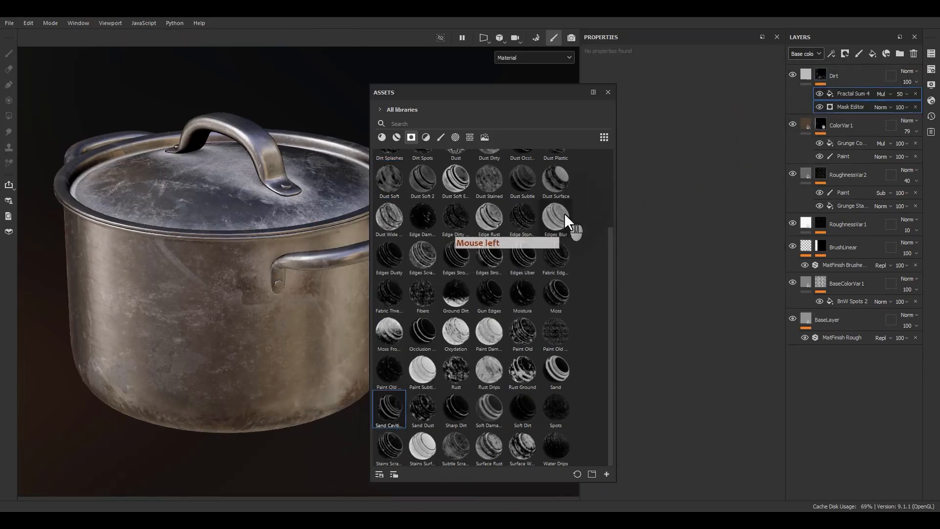
Step: Inspect the pot with the Sand Cavities mask, then delete the Fractal Sum 4 and Mask Editor effects from the Dirt layer
left_click(608, 92)
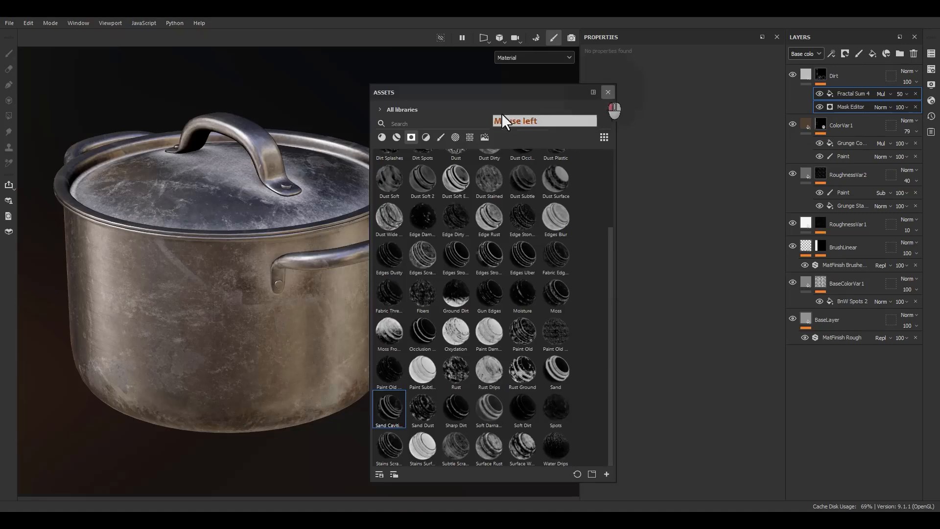
left_click_drag(255, 245, 744, 116, "alt")
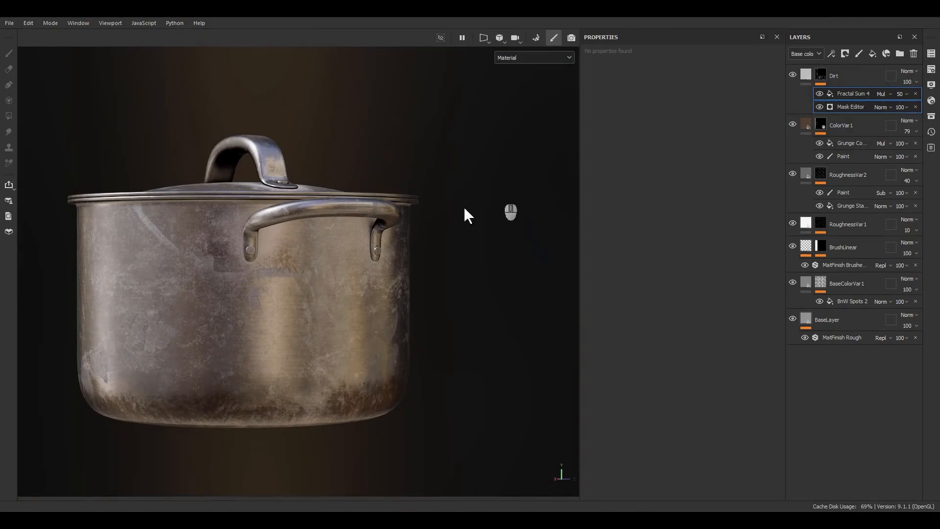
left_click_drag(463, 206, 389, 321, "alt")
middle_click_drag(389, 320, 463, 317, "alt")
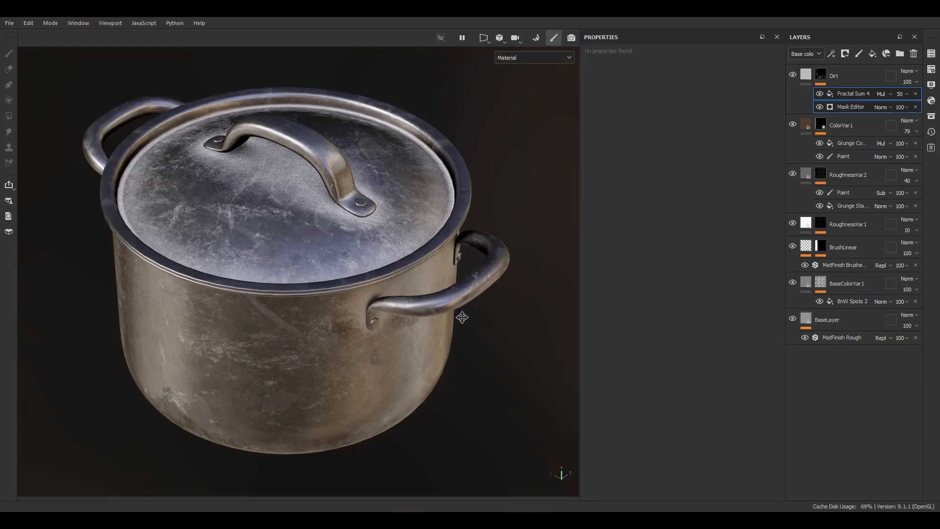
left_click(918, 98)
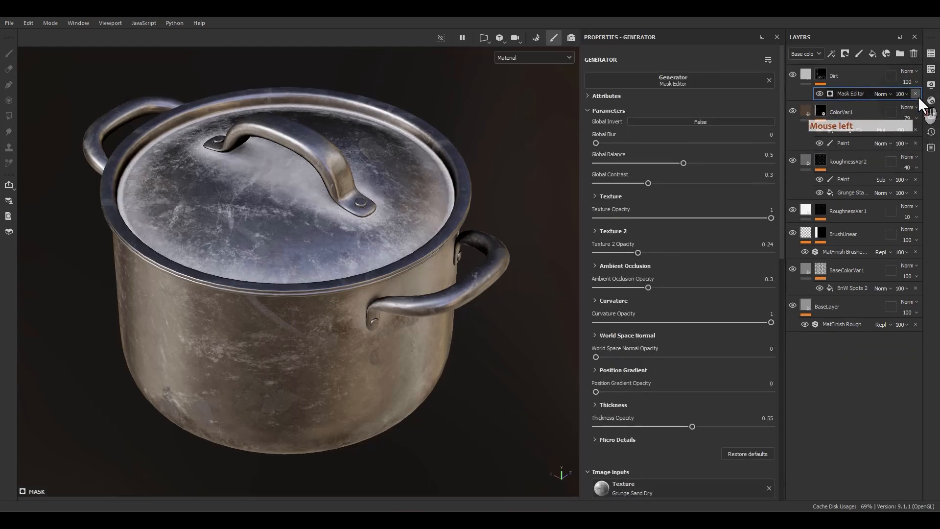
left_click(918, 96)
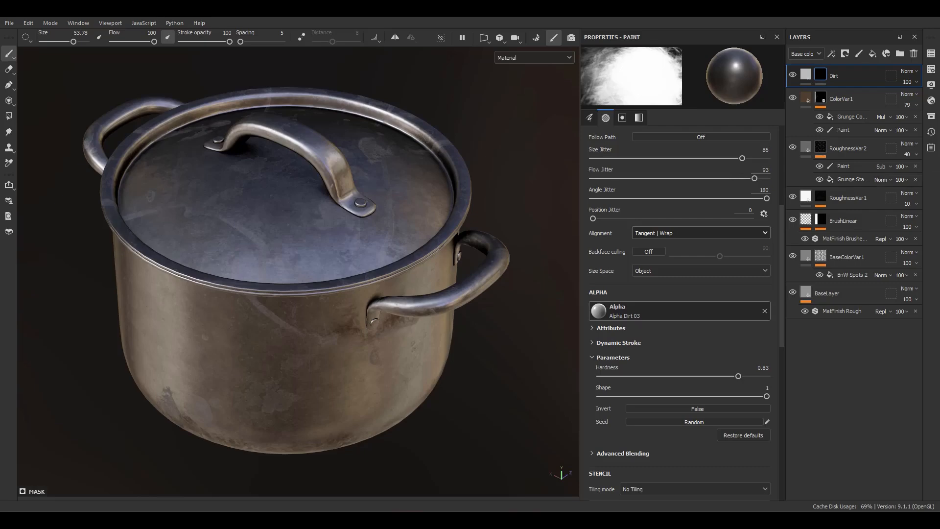
left_click(922, 145)
left_click(822, 75)
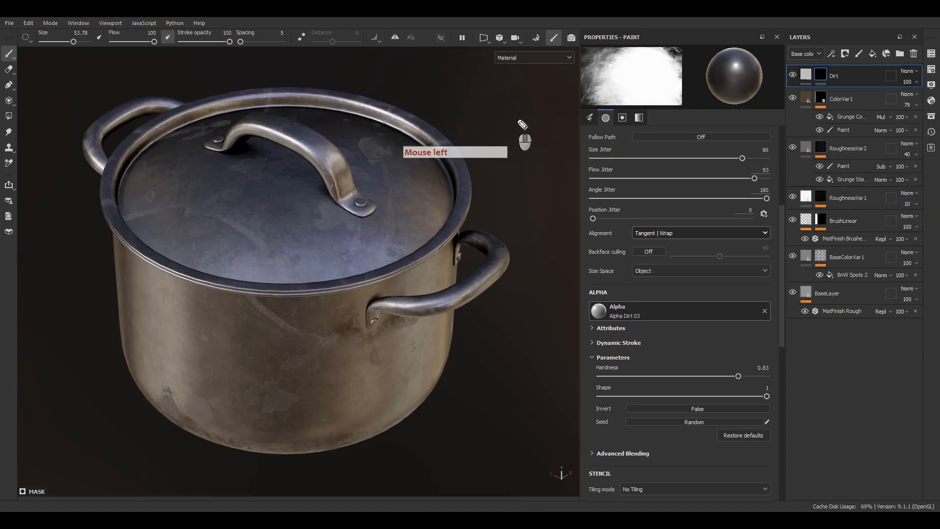
mouse_move(532, 106)
left_mouse_down()
mouse_move(513, 130)
mouse_move(530, 107)
left_mouse_up()
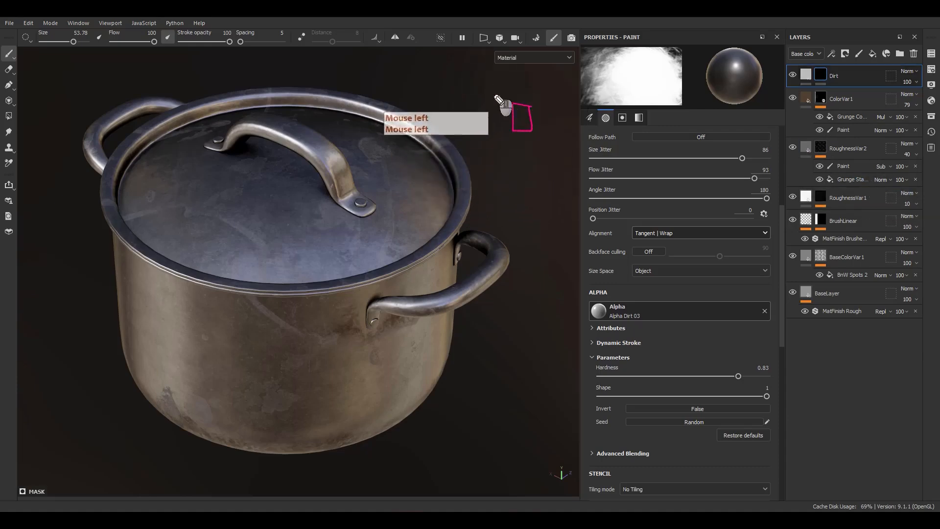
left_click_drag(457, 113, 500, 115)
left_click_drag(495, 110, 496, 118)
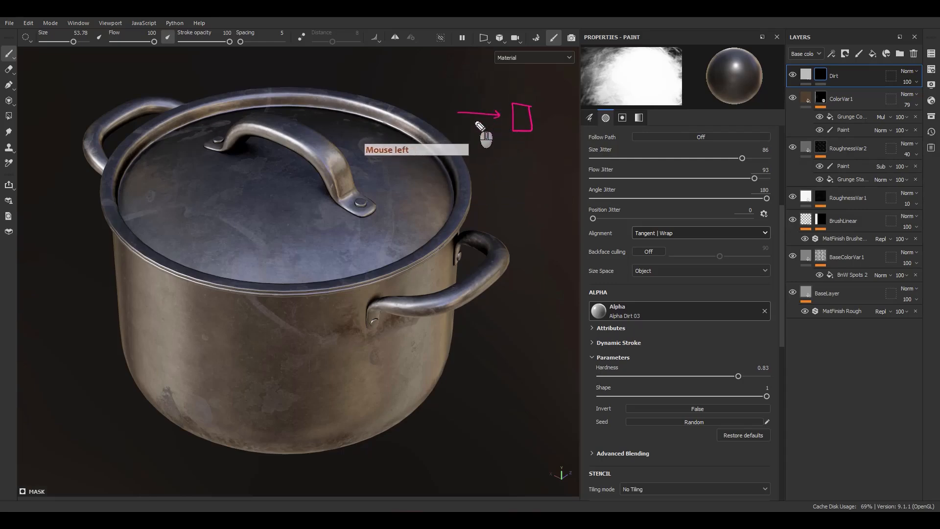
left_click_drag(446, 91, 440, 102)
left_click_drag(447, 91, 451, 101)
left_click_drag(452, 100, 484, 104)
left_click_drag(535, 119, 547, 121)
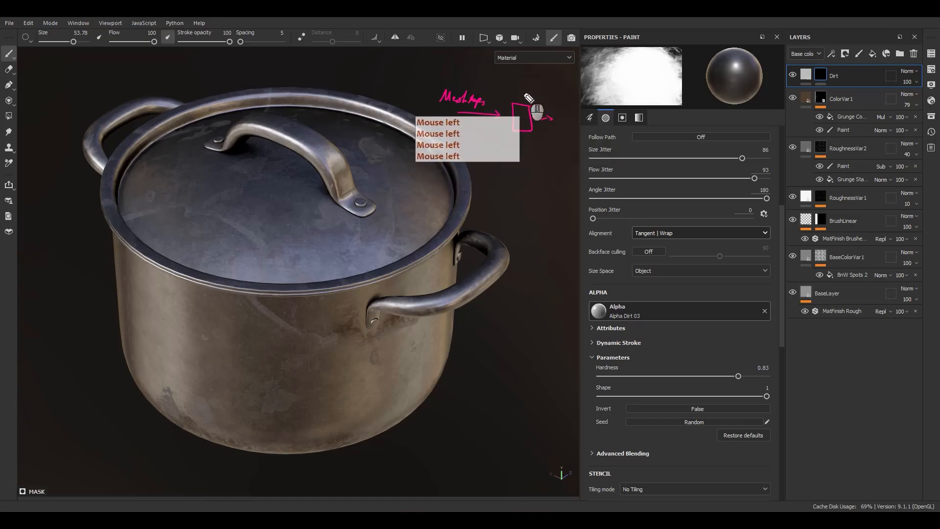
left_click_drag(518, 94, 518, 84)
left_click_drag(518, 84, 519, 91)
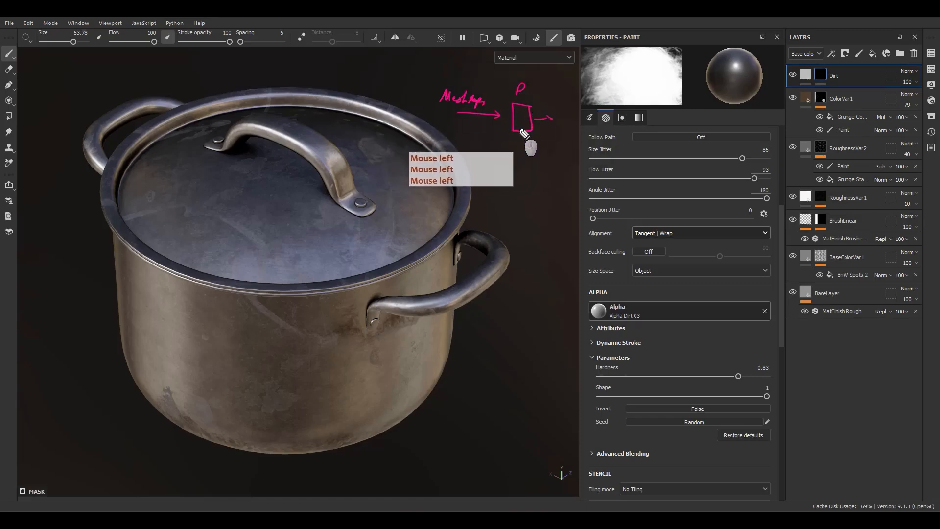
left_click(549, 125)
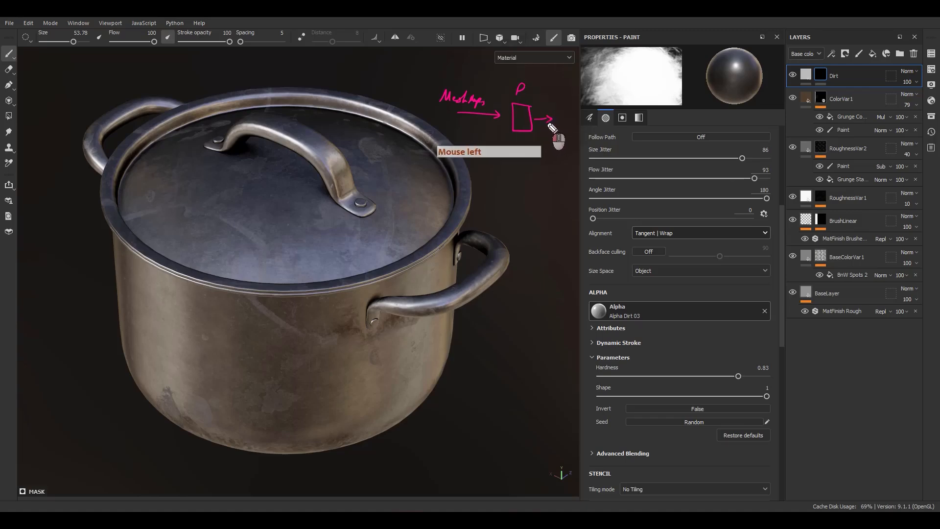
left_click_drag(558, 113, 571, 112)
mouse_move(571, 115)
left_mouse_down()
mouse_move(568, 123)
mouse_move(582, 111)
left_mouse_up()
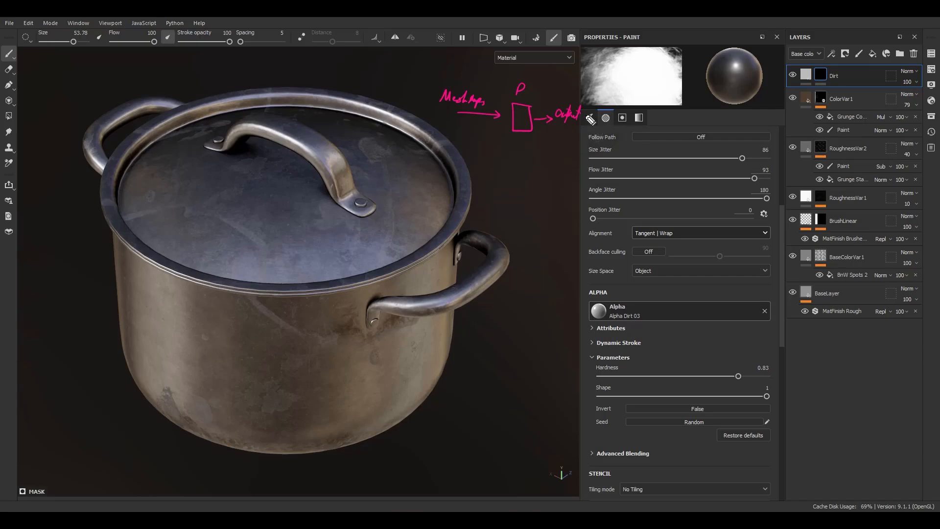
left_click_drag(502, 156, 500, 169)
mouse_move(501, 155)
left_mouse_down()
mouse_move(502, 169)
mouse_move(526, 170)
left_mouse_up()
mouse_move(523, 163)
left_mouse_down()
mouse_move(514, 175)
mouse_move(497, 172)
left_mouse_up()
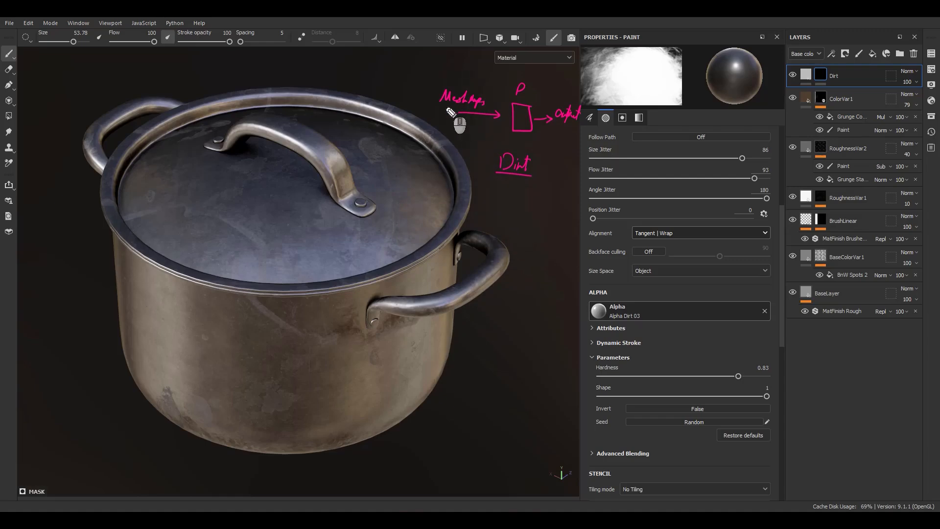
left_click_drag(440, 110, 487, 119)
left_click(937, 268)
Step: Add a generator to the Dirt layer's mask and assign the Dirt generator to it
left_click(816, 74)
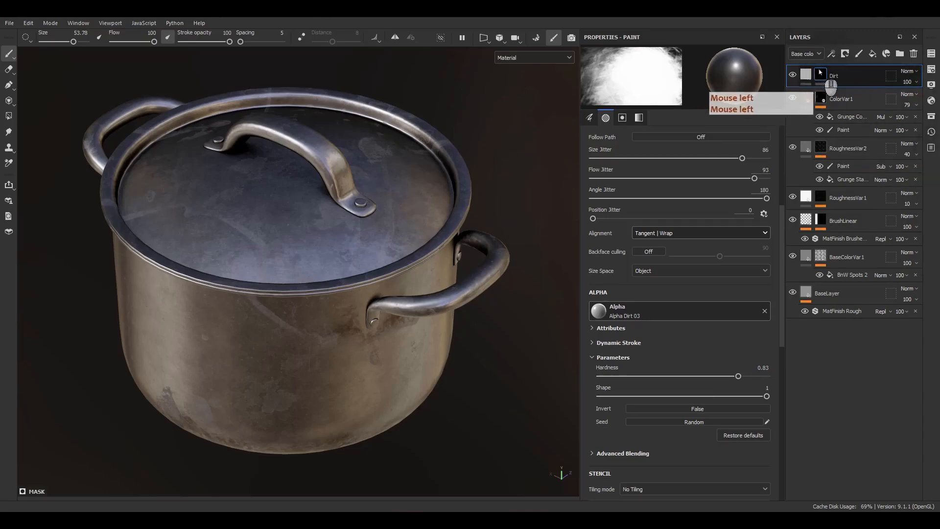
right_click(820, 74)
left_click(830, 384)
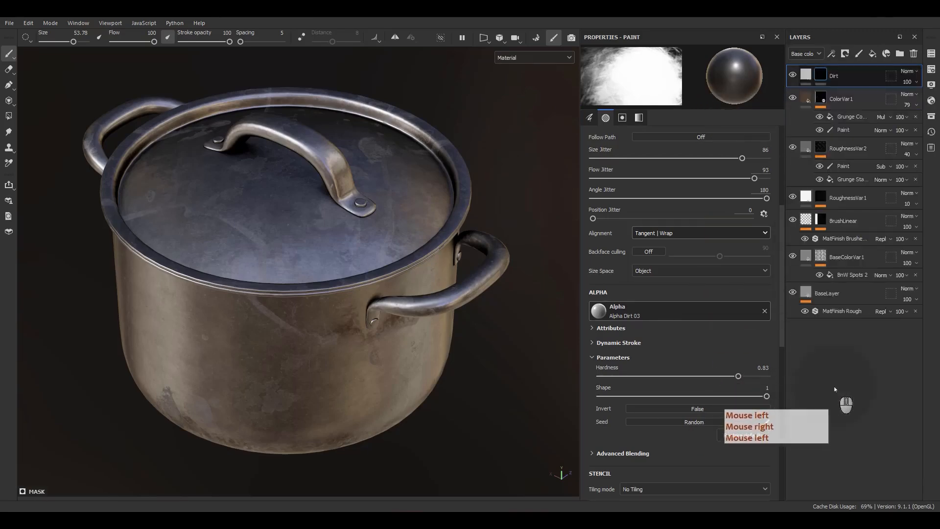
left_click(685, 81)
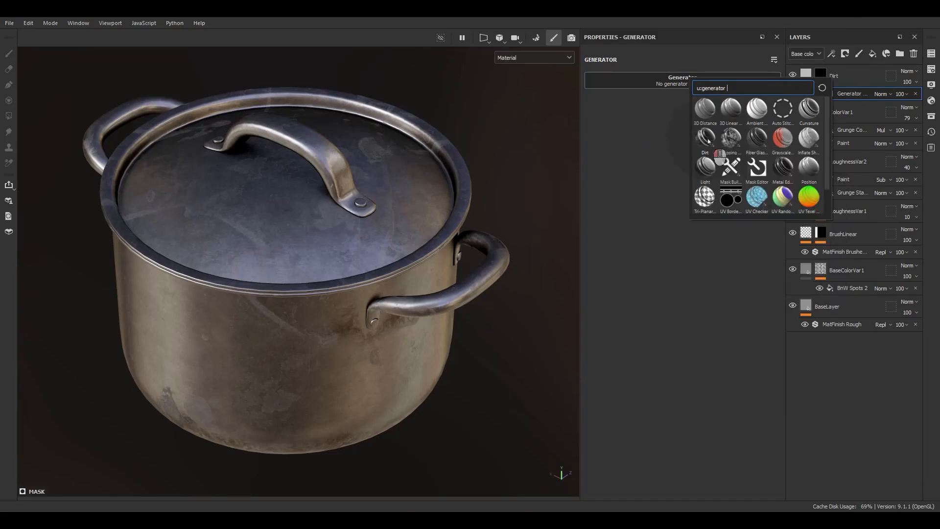
left_click(707, 139)
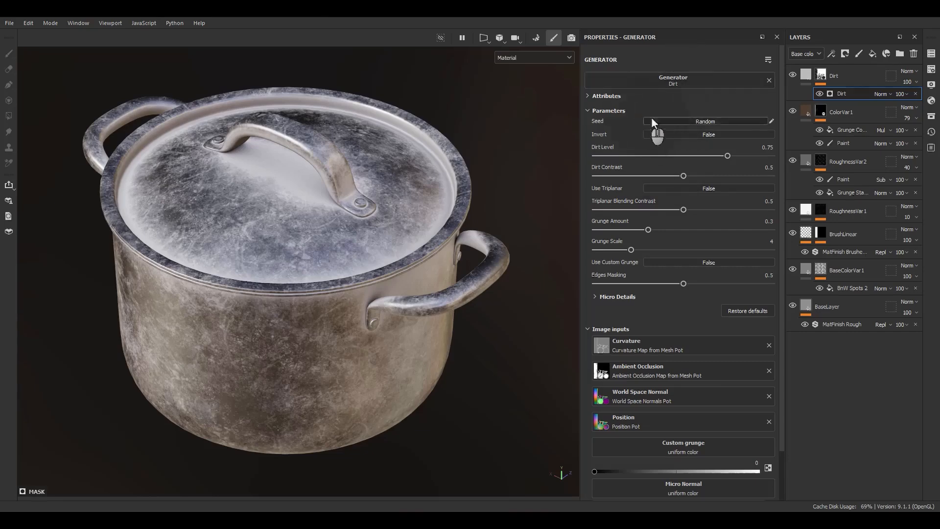
Step: Toggle the Dirt generator's Invert option repeatedly to compare both states, ending with it off
left_click(688, 134)
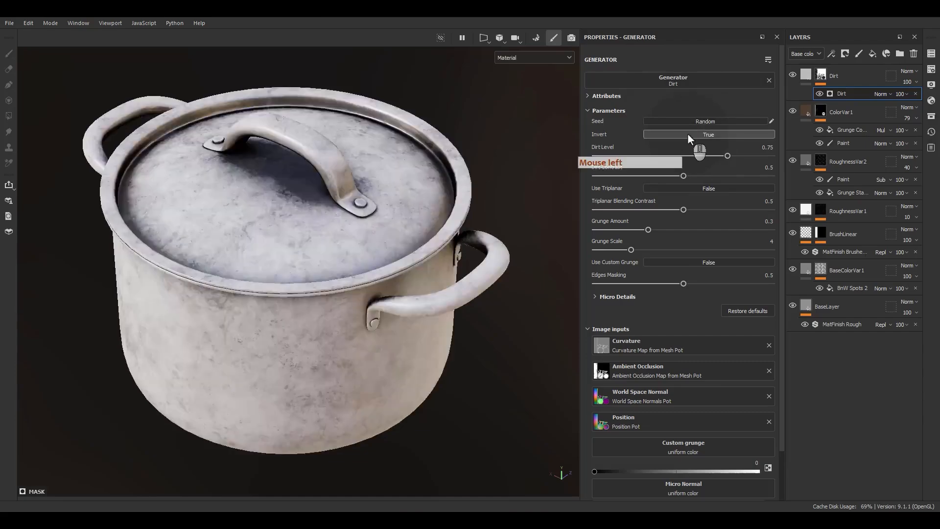
left_click(688, 135)
left_click(688, 135)
left_click(688, 135)
left_click(688, 135)
left_click(688, 135)
left_click(688, 134)
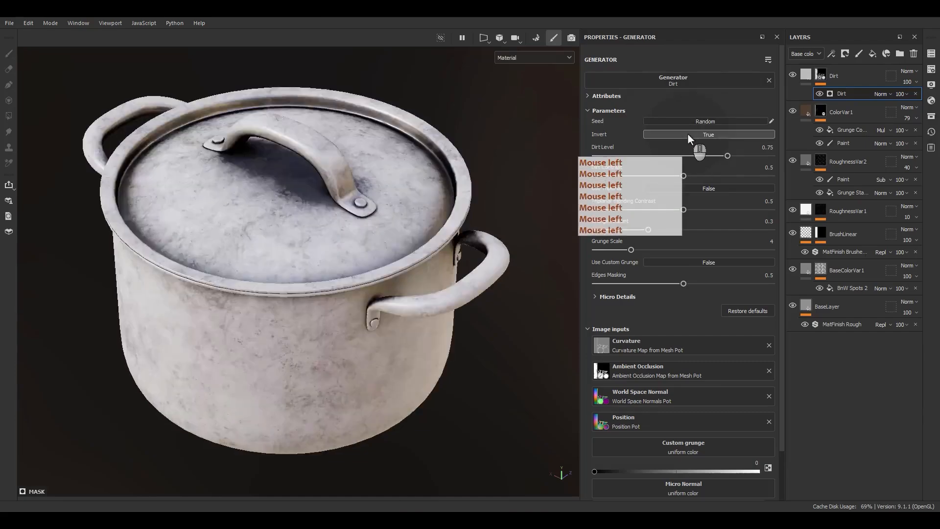
left_click(688, 135)
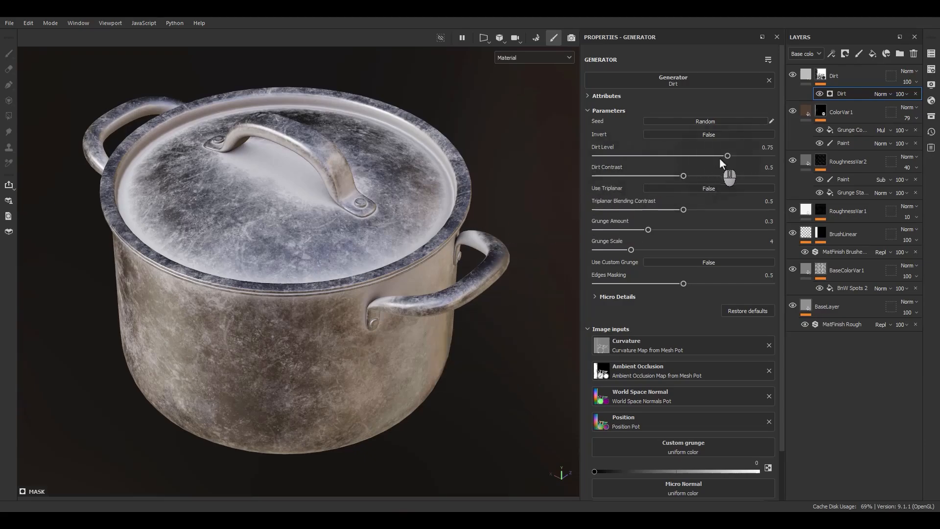
Step: Set the Dirt generator to Dirt Level 0.4, Dirt Contrast 0.67, Grunge Amount 0.61 and Grunge Scale 5
left_click_drag(726, 156, 712, 174)
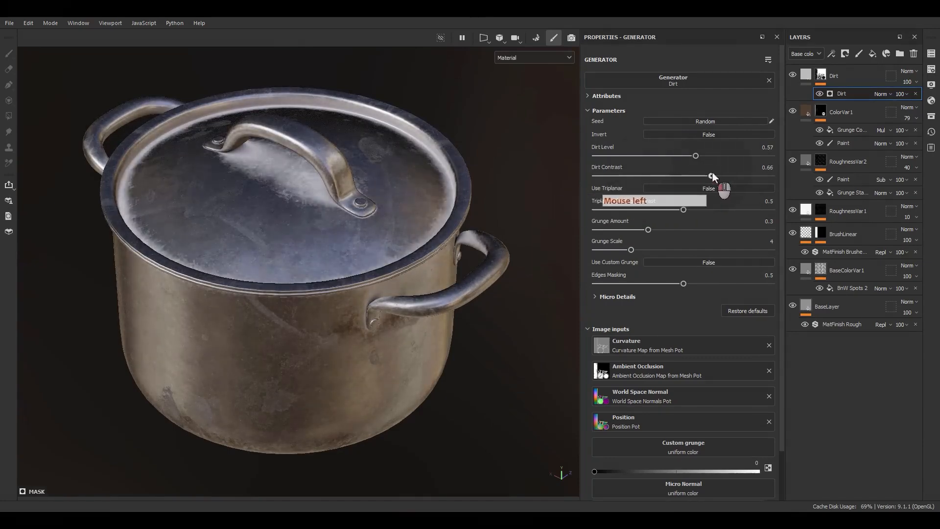
left_click_drag(648, 229, 642, 249)
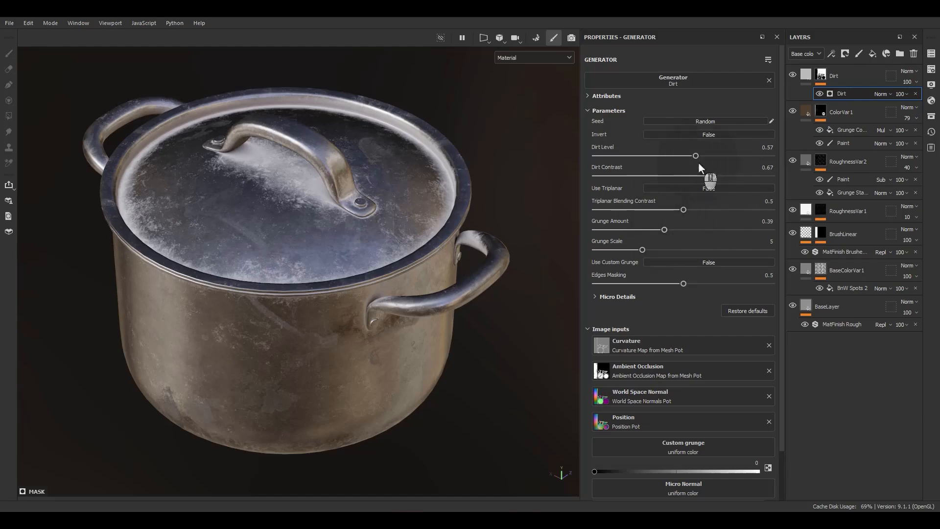
left_click_drag(695, 156, 666, 164)
left_click_drag(527, 200, 702, 229, "alt")
Step: Set the Dirt generator's Grunge Scale to 2 while judging the specks on the pot's side up close
left_click_drag(448, 237, 321, 242, "alt")
middle_click_drag(320, 242, 392, 255, "alt")
left_click_drag(391, 255, 439, 227, "alt")
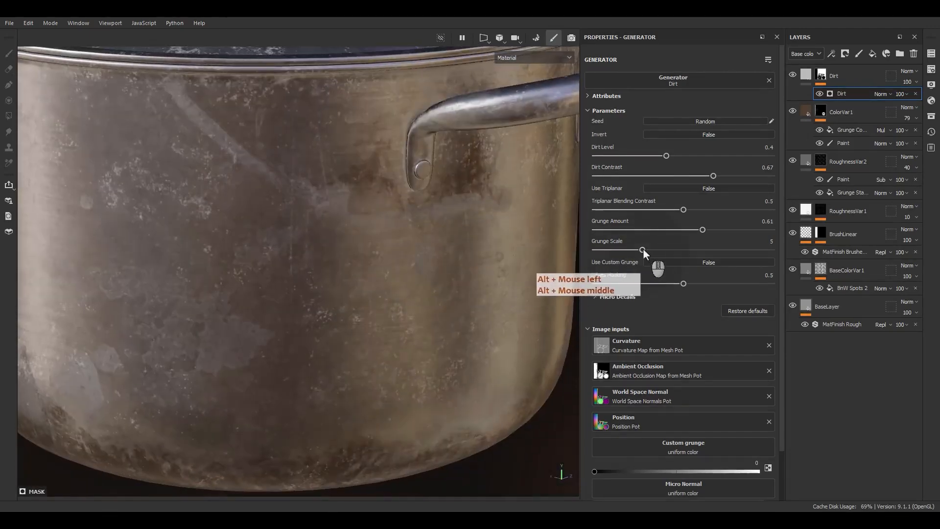
left_click_drag(642, 249, 604, 254)
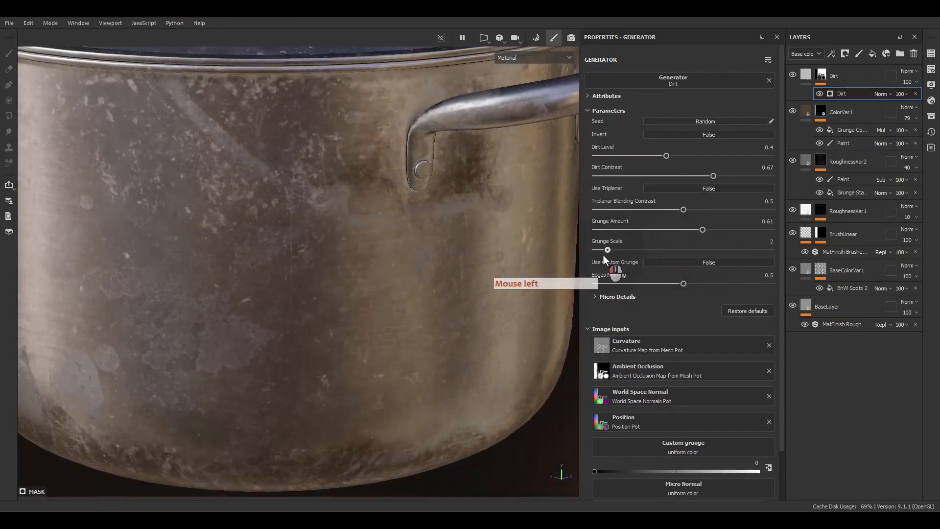
Step: Check the dirt on the lid and side, then set the Dirt generator's Edges Masking to 0.11
left_click_drag(405, 207, 396, 199, "alt")
middle_click_drag(397, 199, 415, 349, "alt")
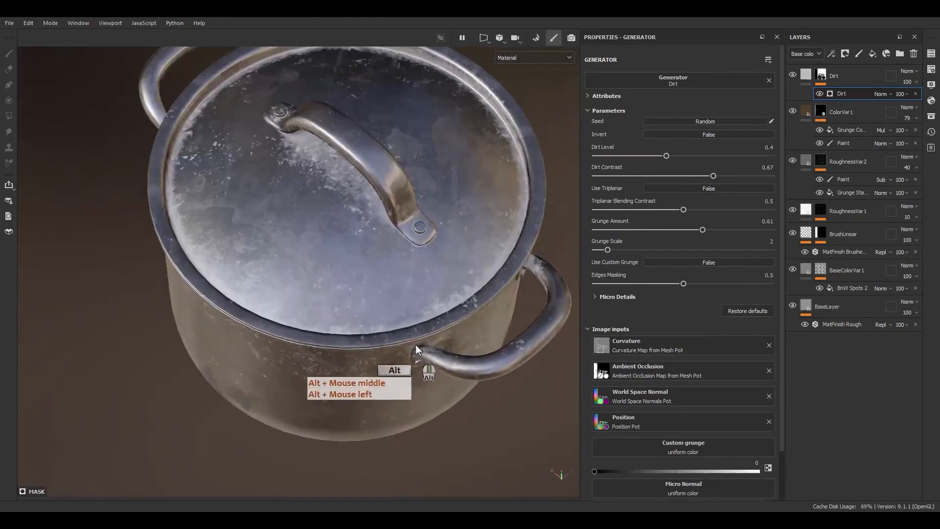
left_click_drag(415, 345, 440, 255, "alt")
middle_click_drag(440, 254, 408, 268, "alt")
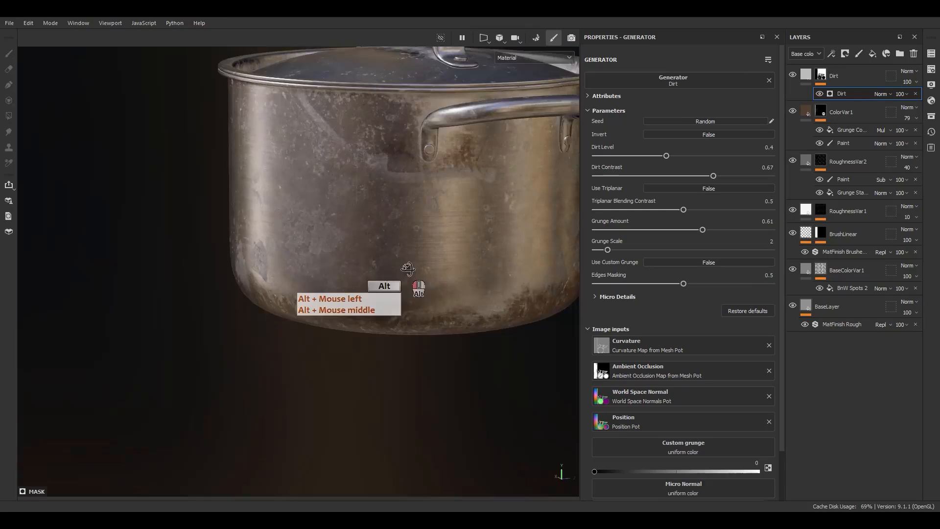
left_click_drag(407, 268, 458, 273, "alt")
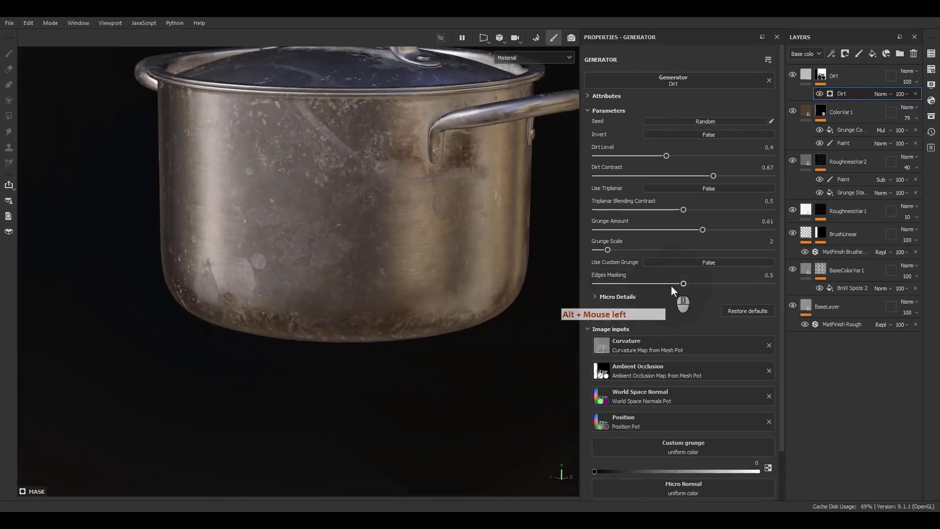
left_click_drag(672, 289, 614, 286)
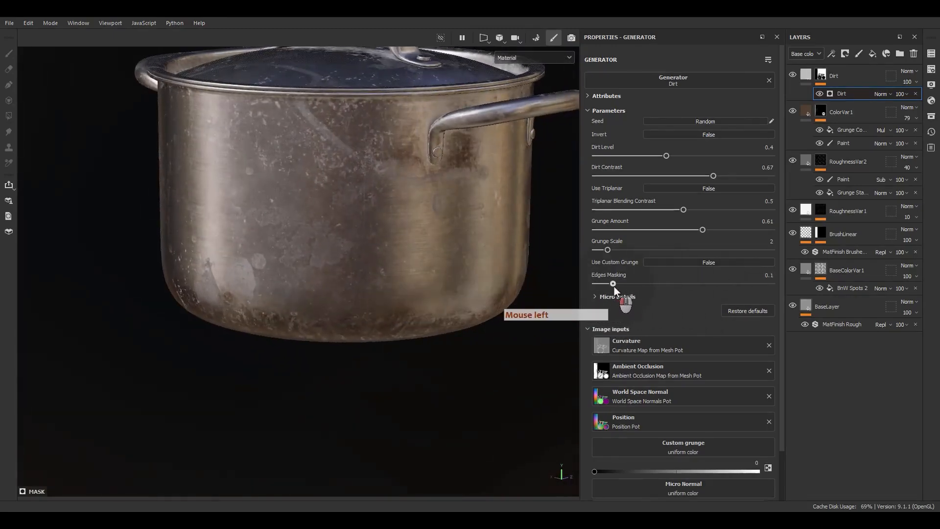
Step: Limit the Dirt layer's fill material to the color, rough and metal channels
left_click(802, 75)
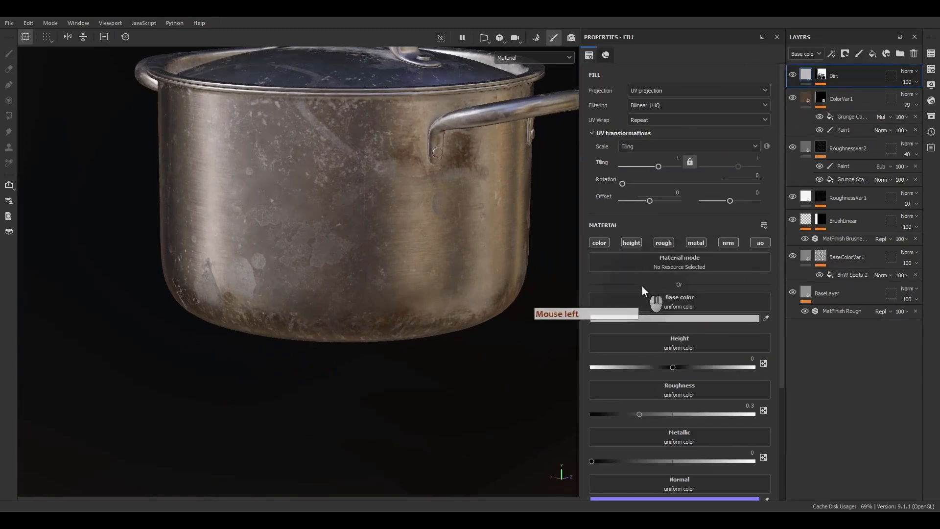
left_click(598, 242, "alt")
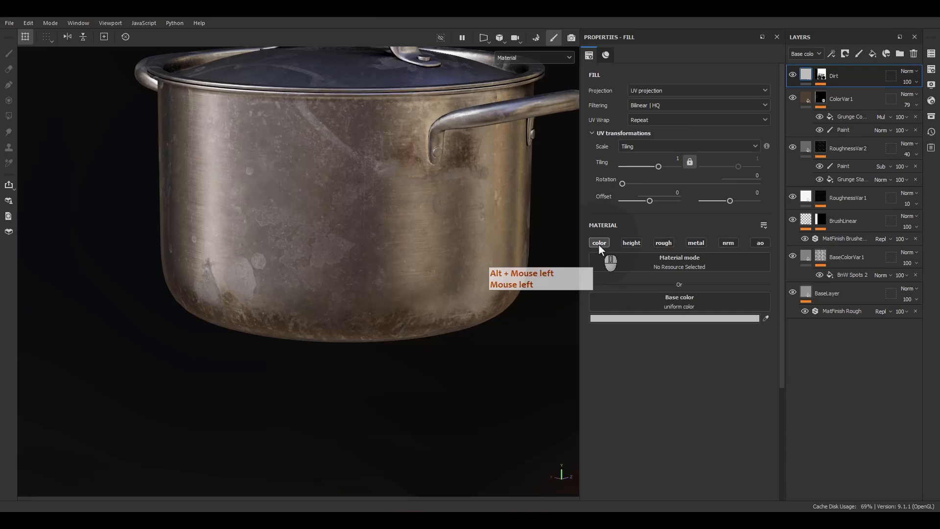
left_click(665, 243)
left_click(695, 243)
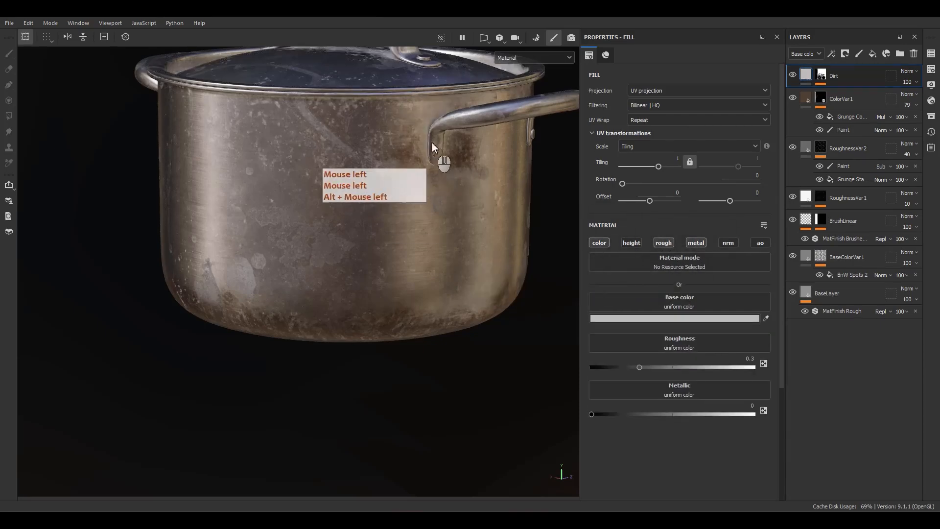
Step: Change the Dirt layer's base color to the dark brown 3D3229, judging it on the lid and side of the pot
middle_click_drag(431, 142, 435, 221, "alt")
left_click_drag(434, 221, 603, 292, "alt")
left_click(680, 319)
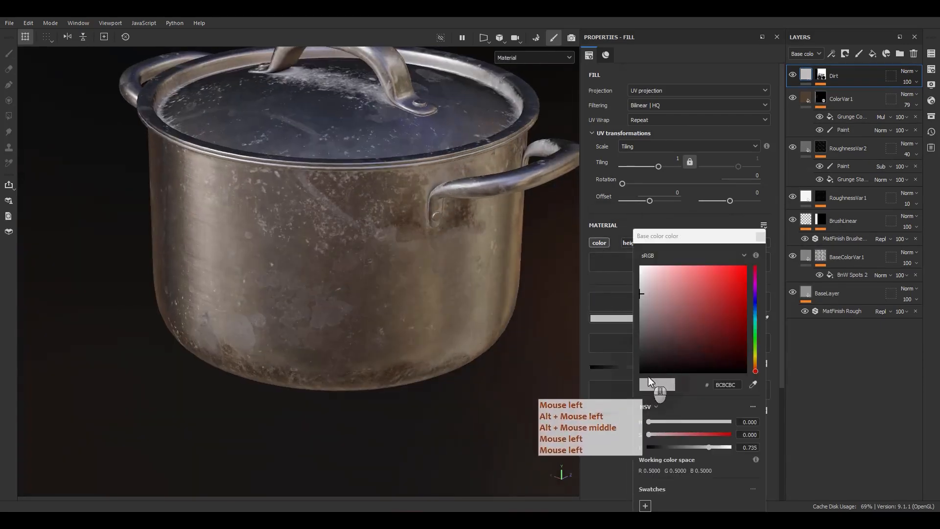
left_click(639, 340)
left_click(639, 342)
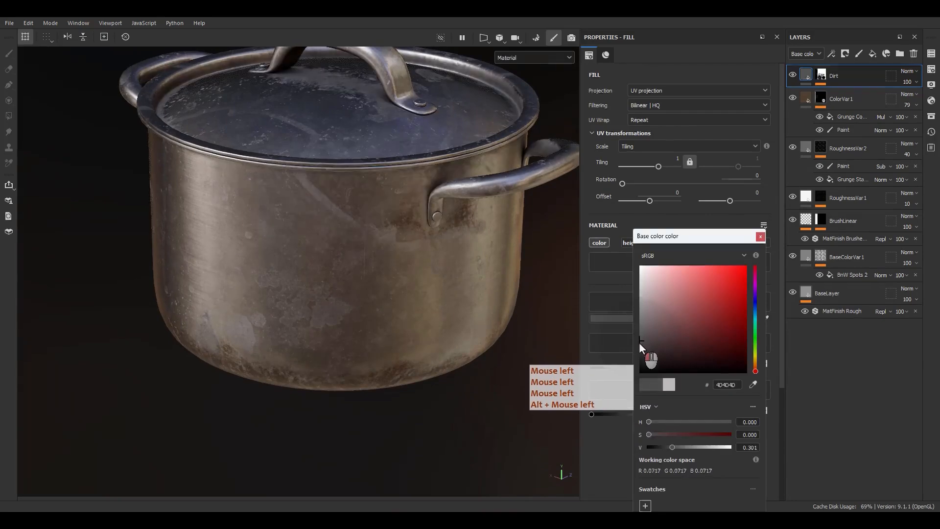
left_click_drag(640, 342, 640, 345)
left_click(649, 348)
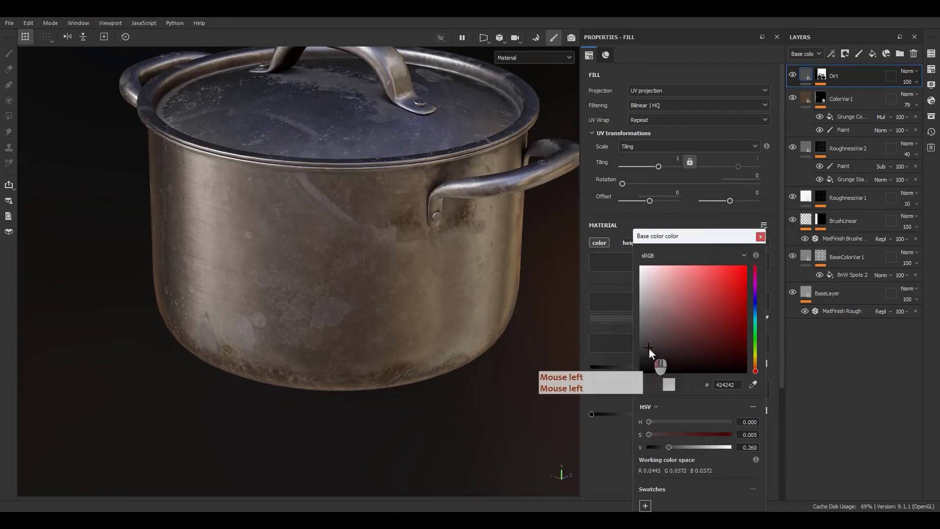
left_click(756, 364)
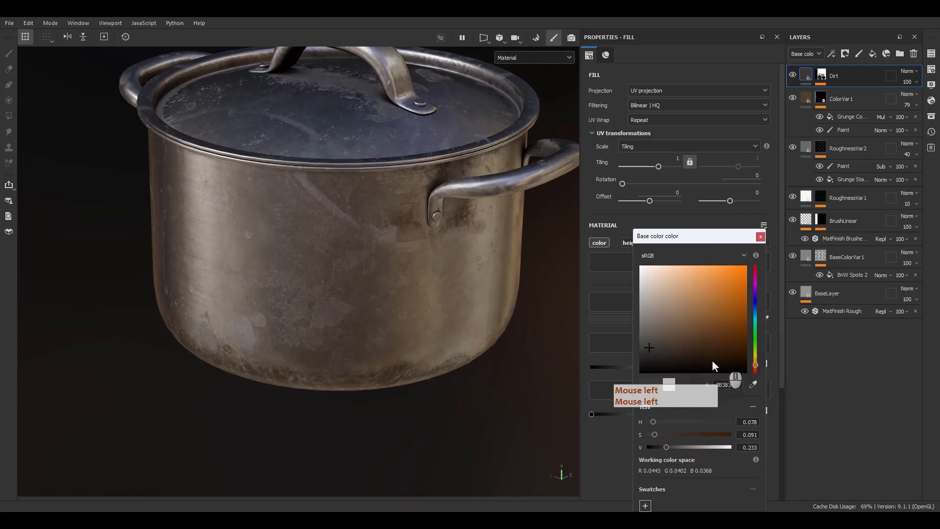
left_click(674, 347)
Step: Darken the Dirt layer's brown base color slightly after checking the pot from above and from a low angle
middle_click_drag(450, 213, 415, 264, "alt")
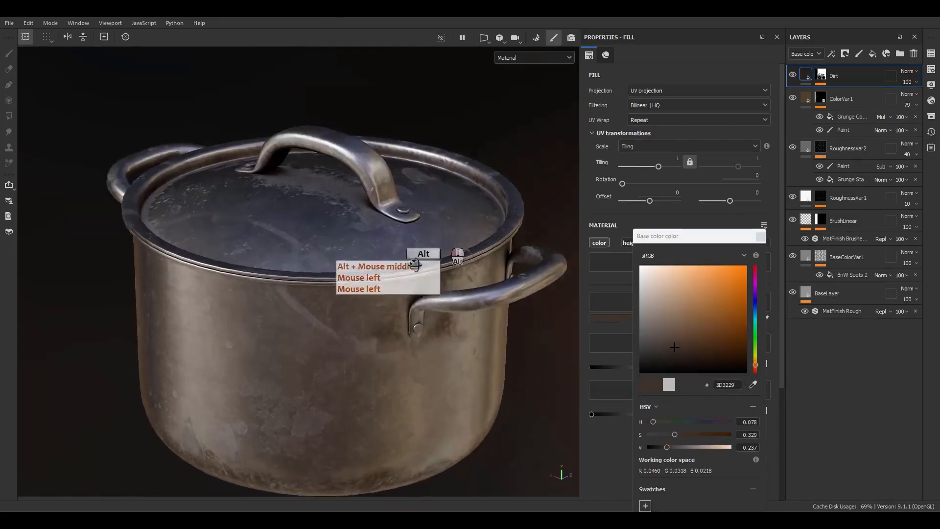
left_click_drag(415, 264, 448, 158, "alt")
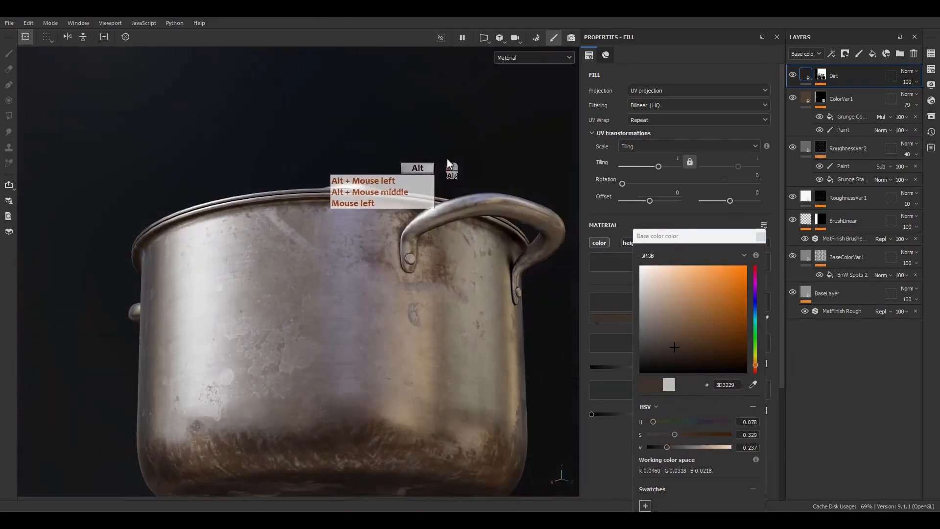
left_click(668, 356)
left_click(759, 236)
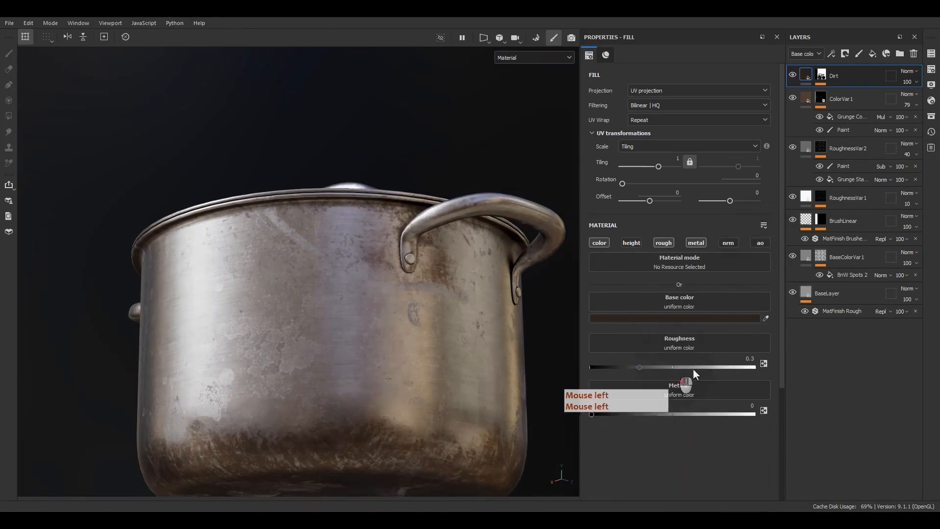
Step: Set the Dirt layer's roughness to 0.6213 and check the effect on the pot's surface
mouse_move(693, 368)
left_mouse_down()
mouse_move(745, 369)
mouse_move(664, 363)
mouse_move(692, 366)
left_mouse_up()
left_click_drag(451, 316, 420, 273, "alt")
scroll(436, 275, "up", 2)
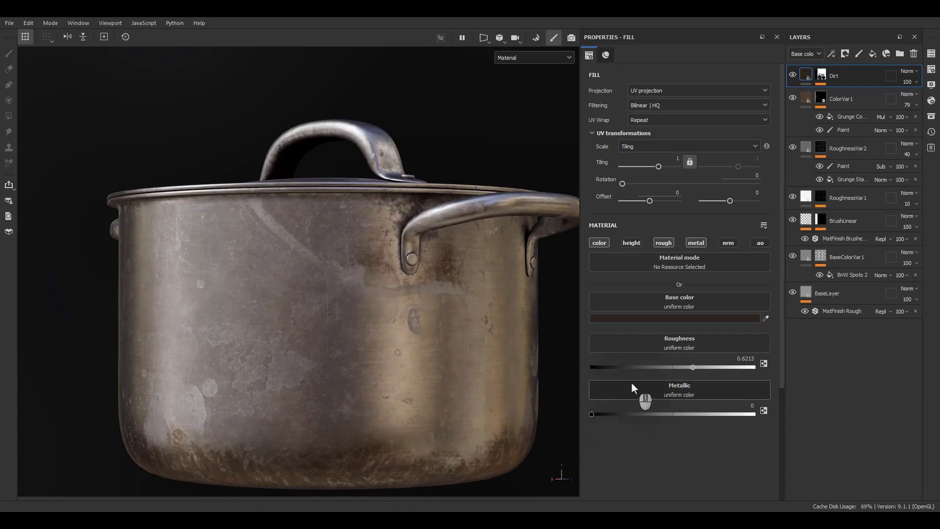
scroll(416, 282, "down", 1)
left_click_drag(415, 286, 431, 314, "alt")
Step: Add a fill effect above the Dirt generator in the Dirt layer's mask
left_click(825, 80)
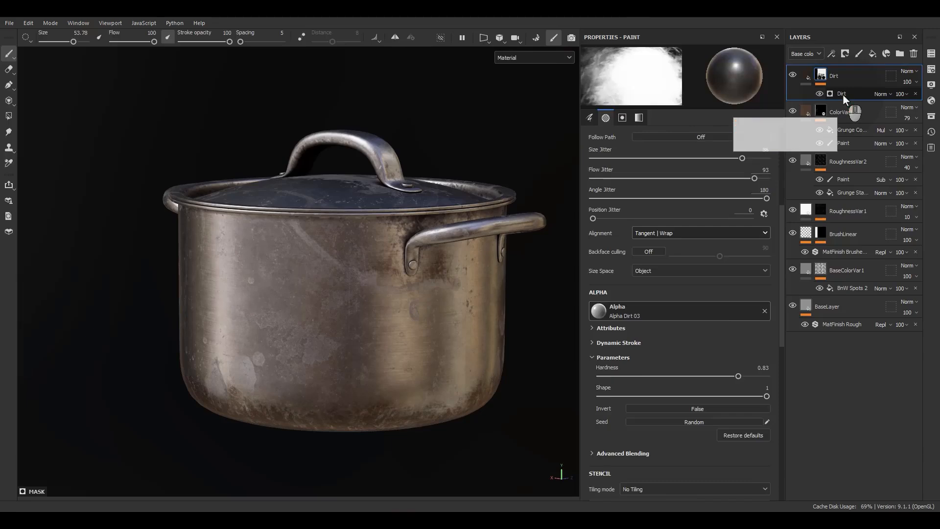
left_click(842, 94)
right_click(843, 95)
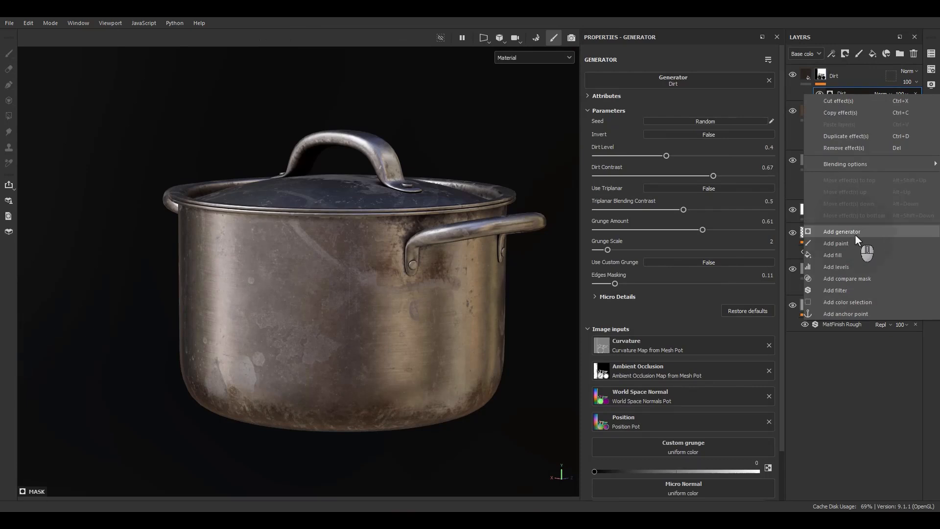
left_click(837, 255)
Step: Search the procedural textures for dirt and assign Grunge Leak Dirty to the new mask fill's grayscale
left_click(663, 246)
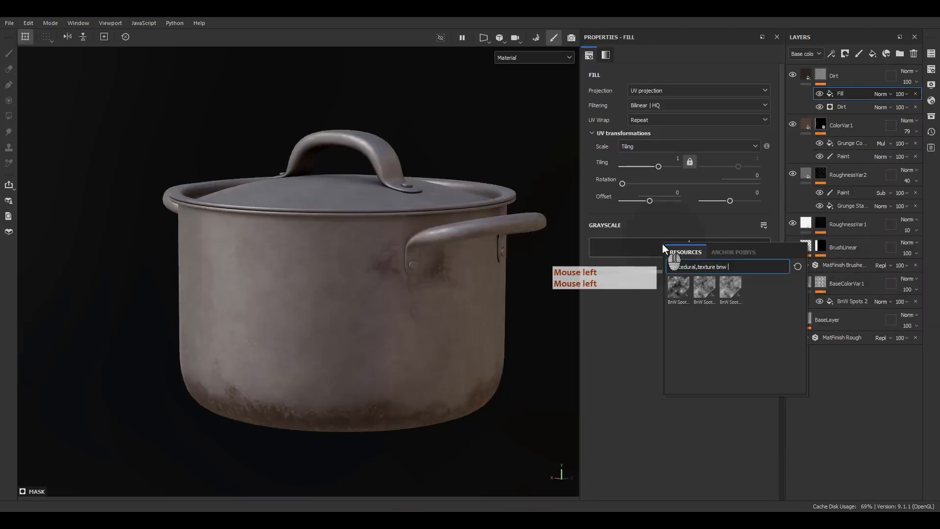
double_click(717, 267)
key("BackSpace")
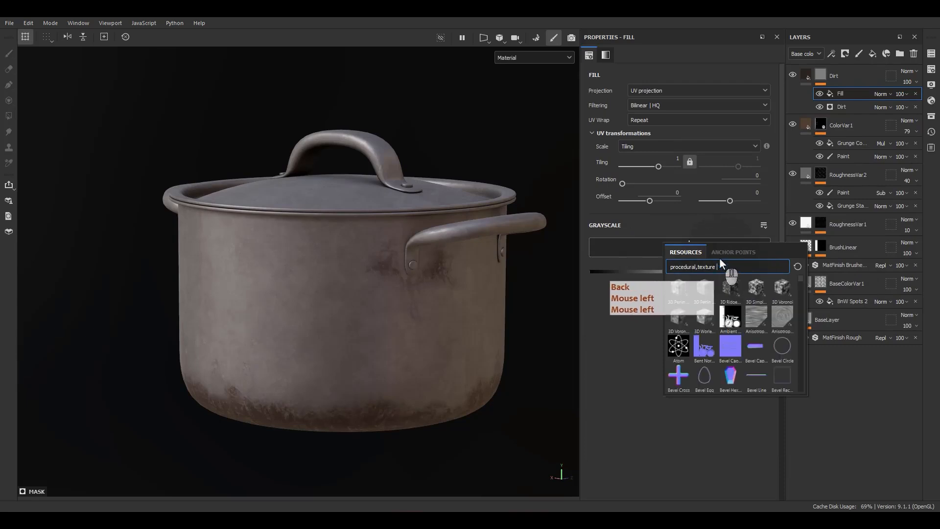
type("grunge")
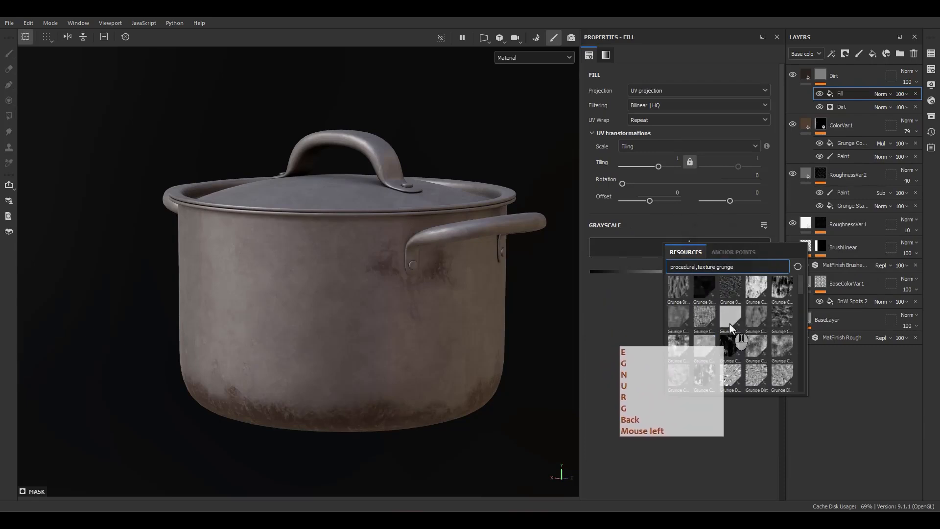
scroll(730, 325, "down", 3)
key("BackSpace")
key("BackSpace")
key("BackSpace")
key("BackSpace")
key("BackSpace")
key("BackSpace")
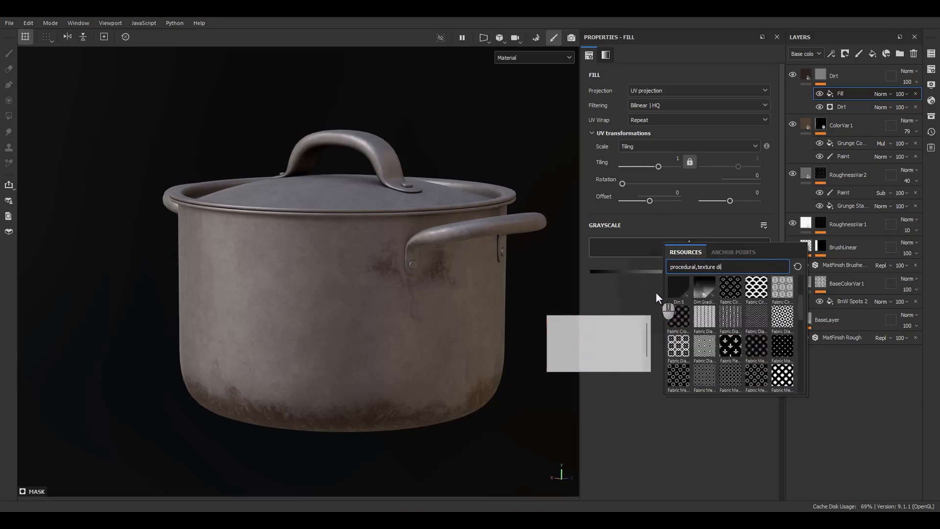
type("dirt")
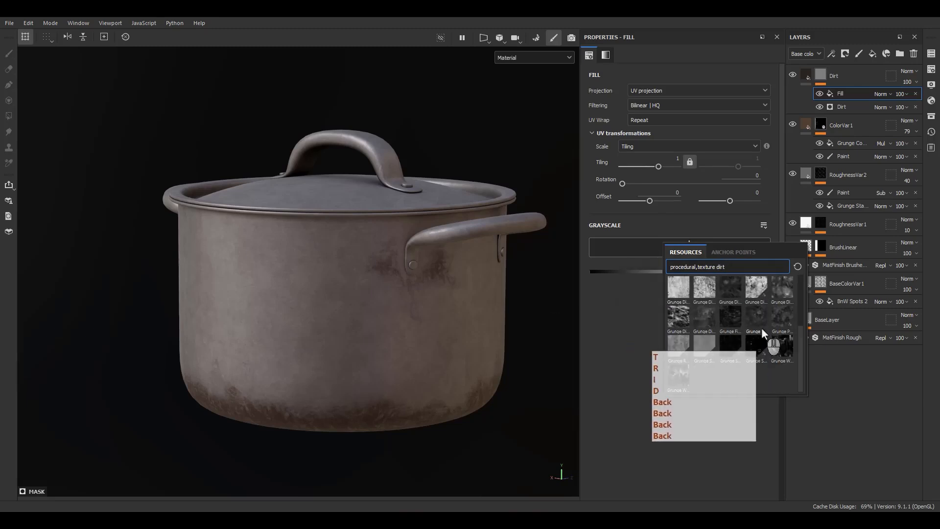
mouse_move(751, 325)
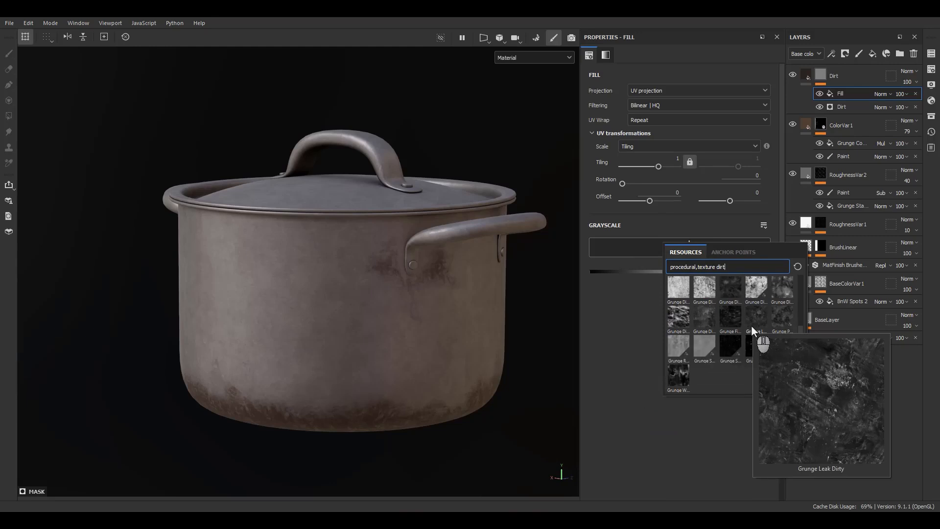
left_click(751, 325)
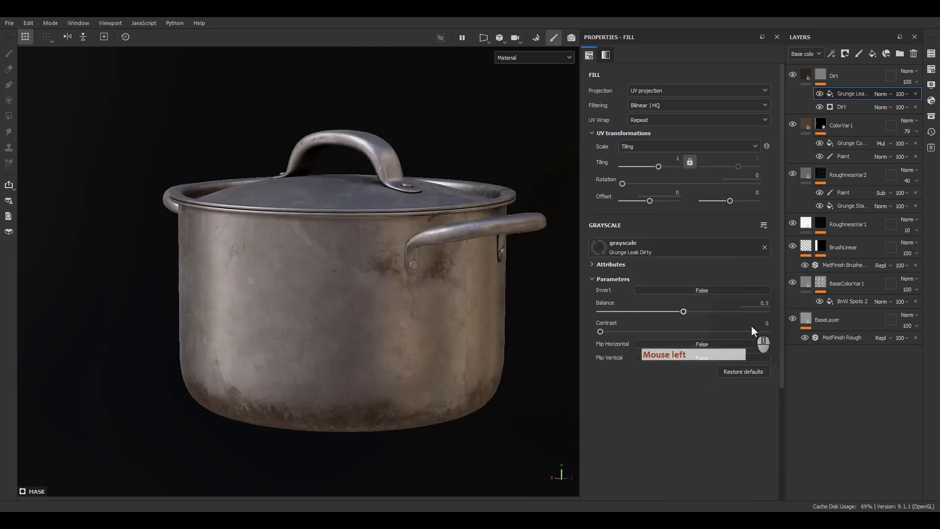
Step: Display the Dirt layer's mask alone and set the Grunge Leak Dirty fill to Balance 0.56 and Contrast 0.42
left_click_drag(445, 265, 713, 166, "alt")
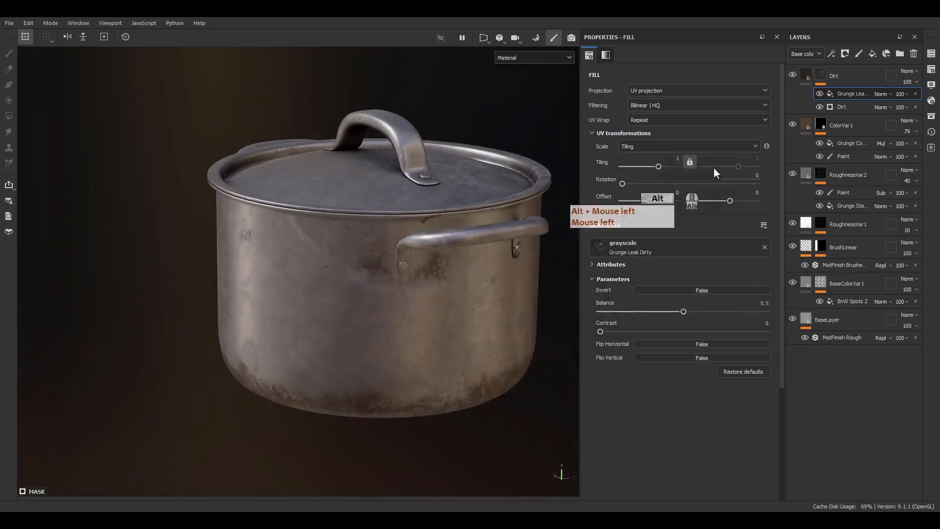
left_click(821, 75, "alt")
left_click_drag(441, 267, 642, 282, "alt")
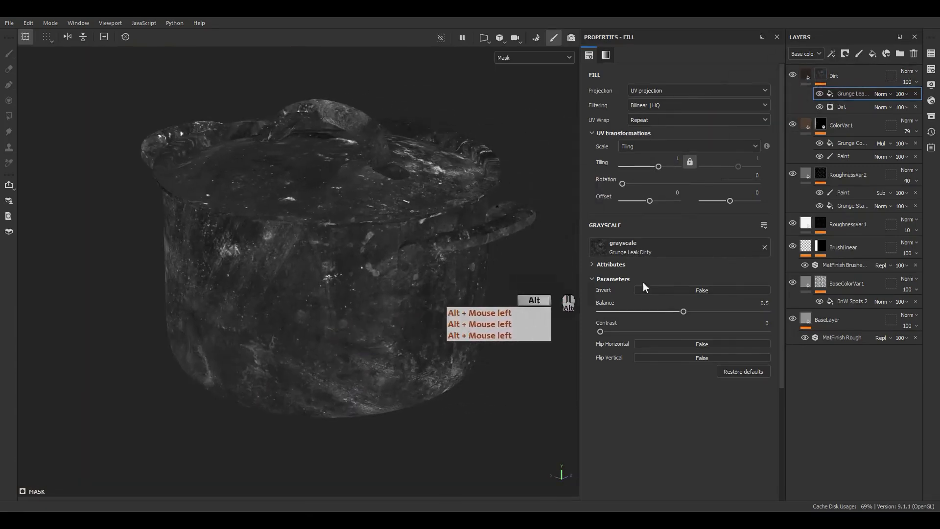
left_click_drag(627, 332, 694, 311)
Step: Set the Grunge Leak Dirty fill's tiling to 2, its Balance to 0.44 and its Contrast to 0.54
double_click(679, 159)
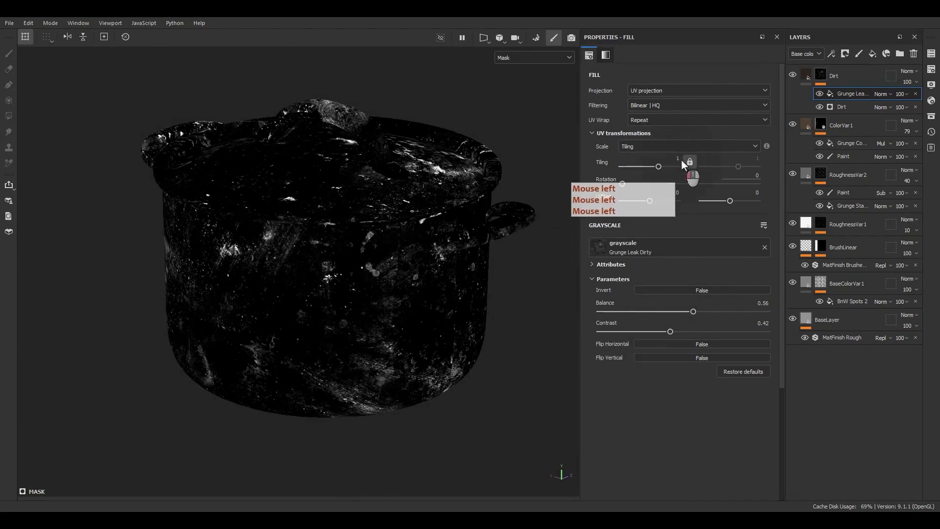
left_click(680, 160)
type("2")
key("Return")
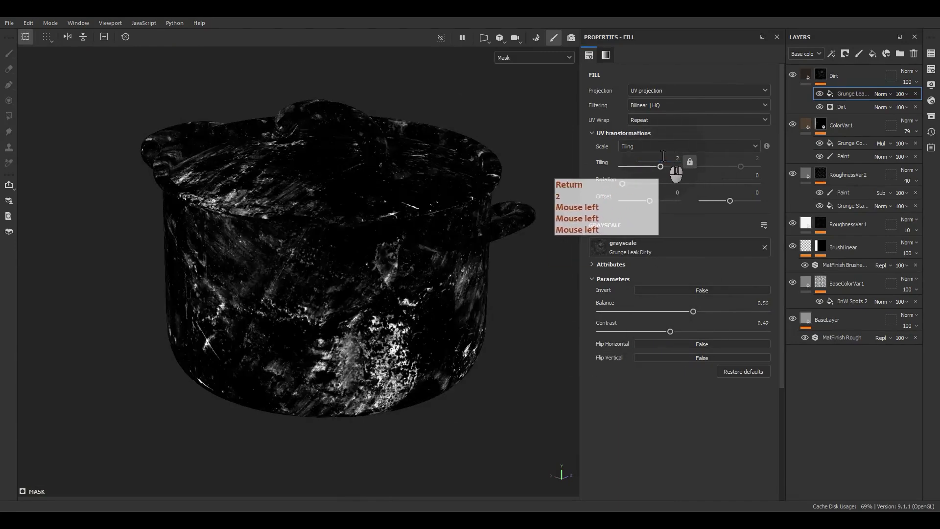
mouse_move(362, 313)
left_mouse_down("alt")
mouse_move(226, 244)
mouse_move(367, 342)
mouse_move(373, 313)
left_mouse_up("alt")
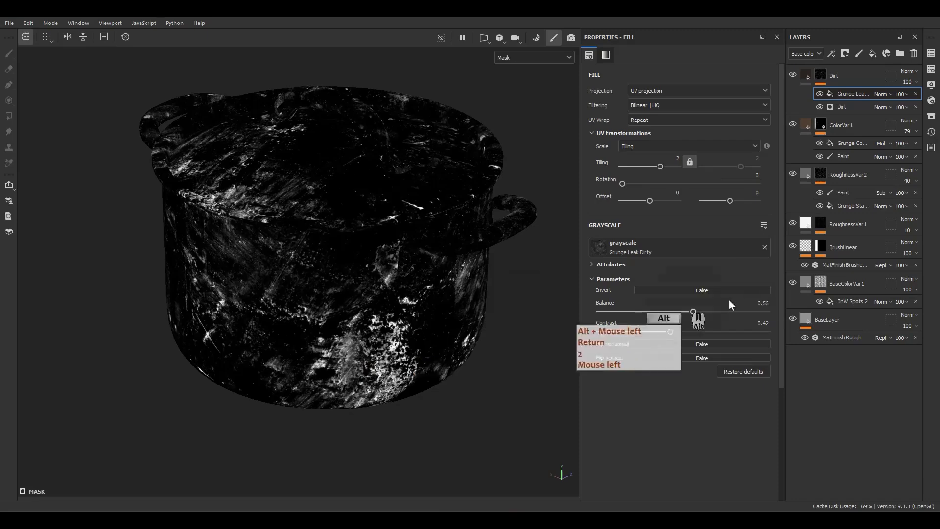
mouse_move(695, 312)
left_mouse_down()
mouse_move(719, 309)
mouse_move(701, 310)
mouse_move(710, 311)
mouse_move(690, 332)
mouse_move(687, 314)
left_mouse_up()
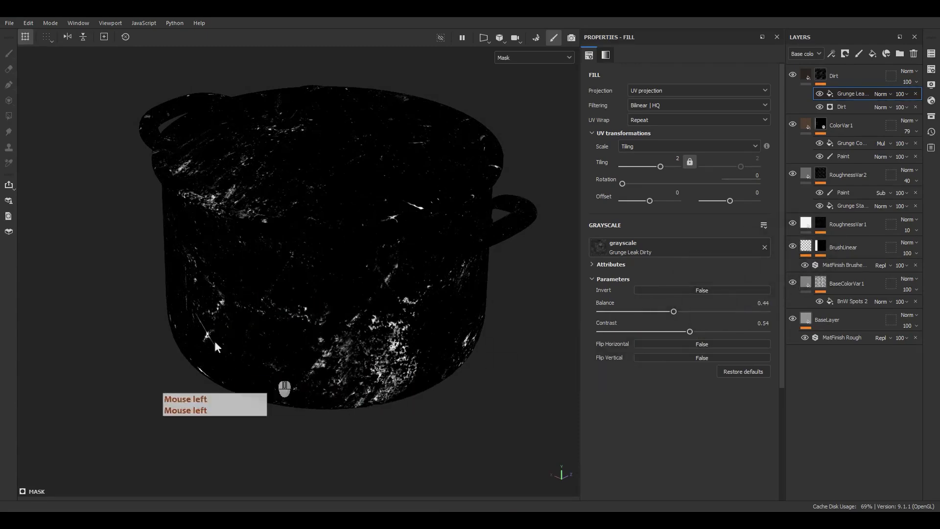
Step: Toggle the Grunge Leak Dirty fill's visibility to compare the Dirt mask with and without it
left_click(820, 94)
left_click(820, 94)
left_click(820, 94)
left_click(819, 94)
left_click(820, 94)
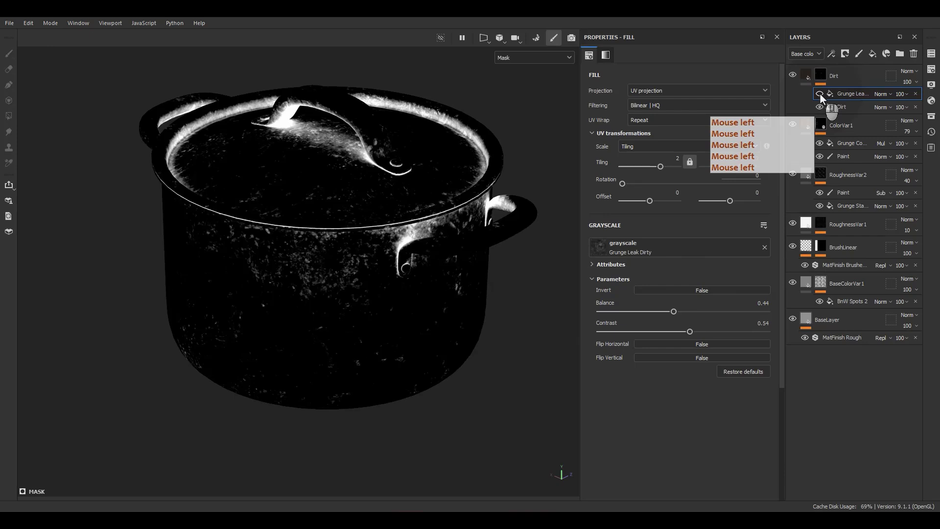
left_click(819, 94)
double_click(820, 94)
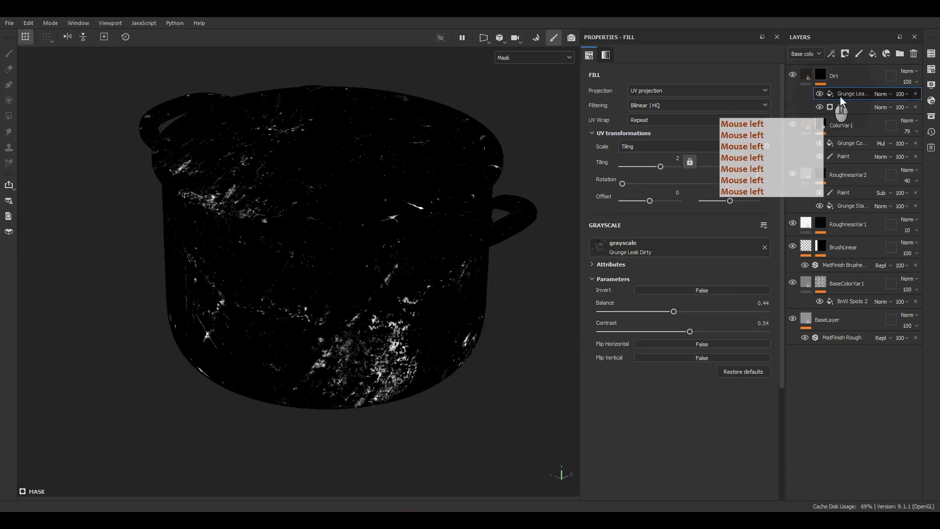
Step: Set the Grunge Leak Dirty fill's blending mode to Linear dodge (Add) so it combines with the Dirt generator
double_click(841, 95)
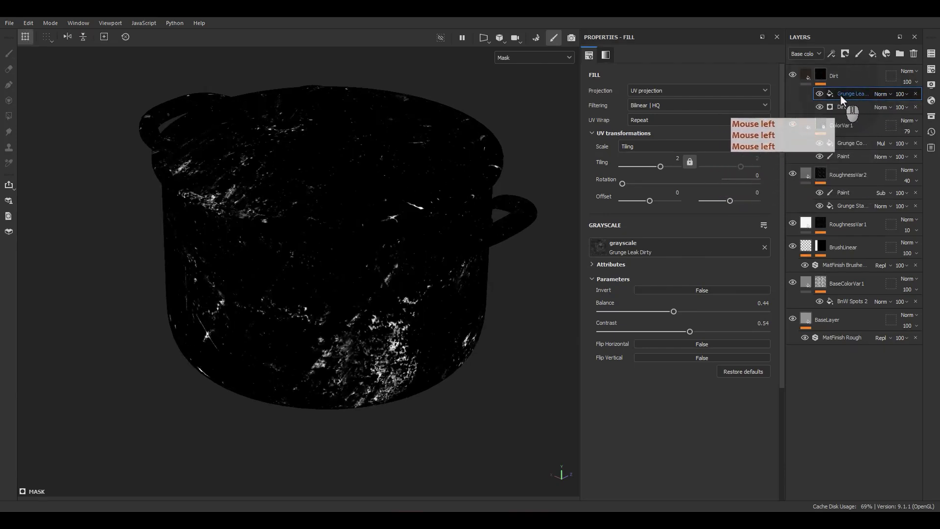
left_click(877, 98)
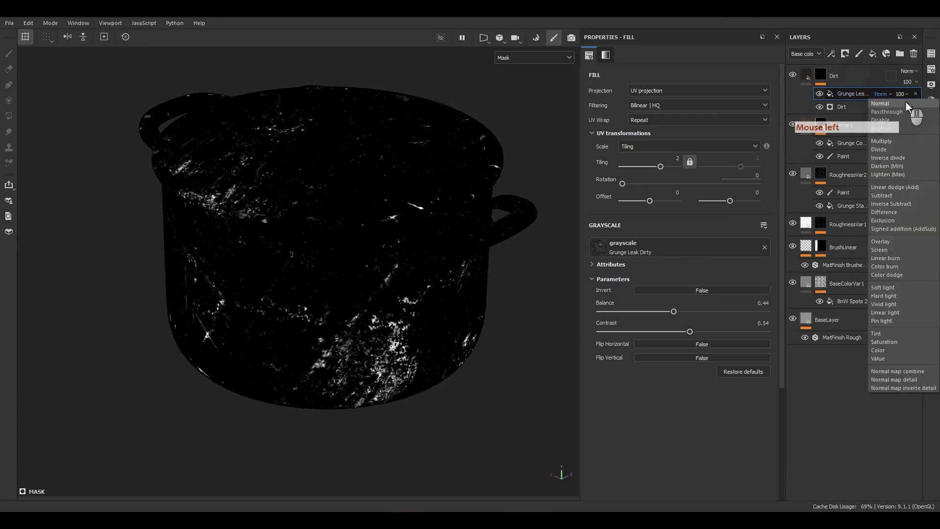
left_click(913, 188)
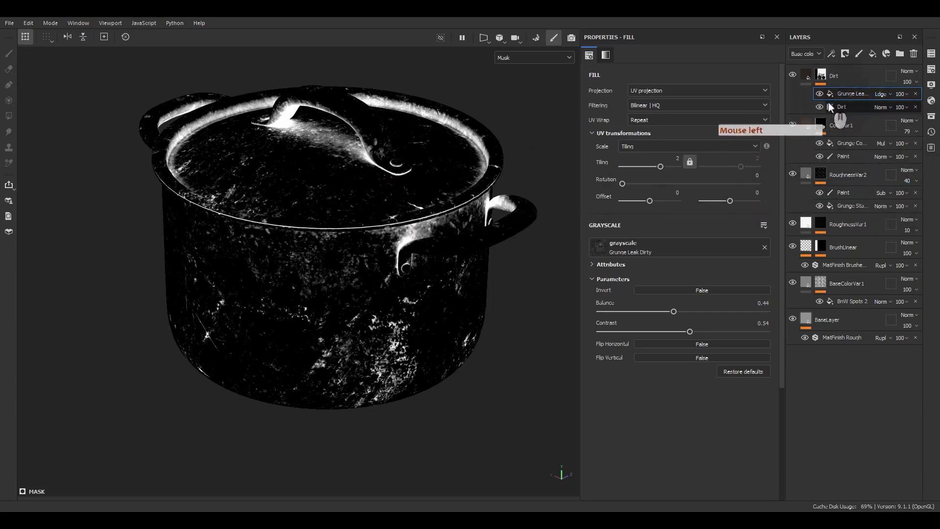
Step: Return to the full material display of the Dirt layer and inspect the combined dirt around the pot's sides and base
left_click_drag(453, 252, 489, 245, "alt")
left_click(806, 75)
left_click_drag(373, 331, 350, 325, "alt")
middle_click_drag(351, 325, 461, 280, "alt")
left_click_drag(461, 280, 428, 318, "alt+shift")
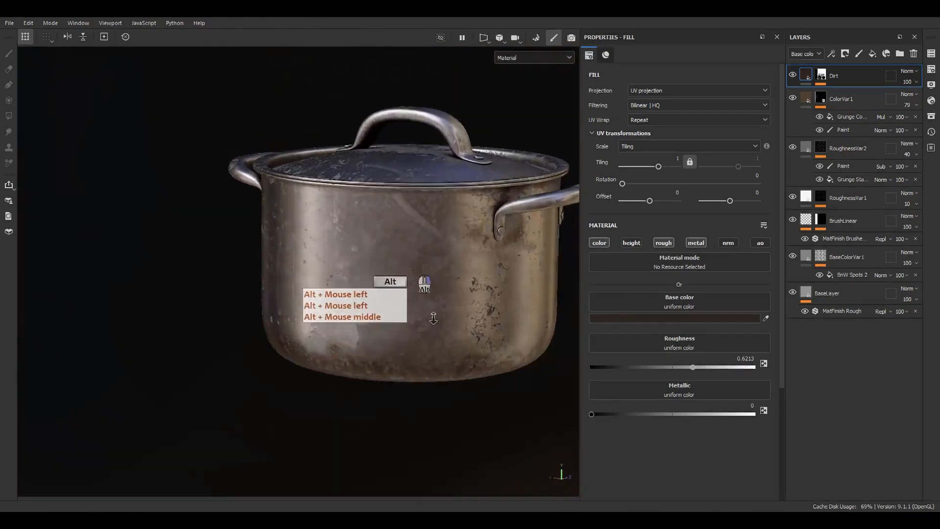
right_click_drag(428, 318, 445, 358, "alt")
middle_click_drag(444, 358, 448, 324, "alt")
left_click_drag(448, 323, 472, 268, "alt+shift")
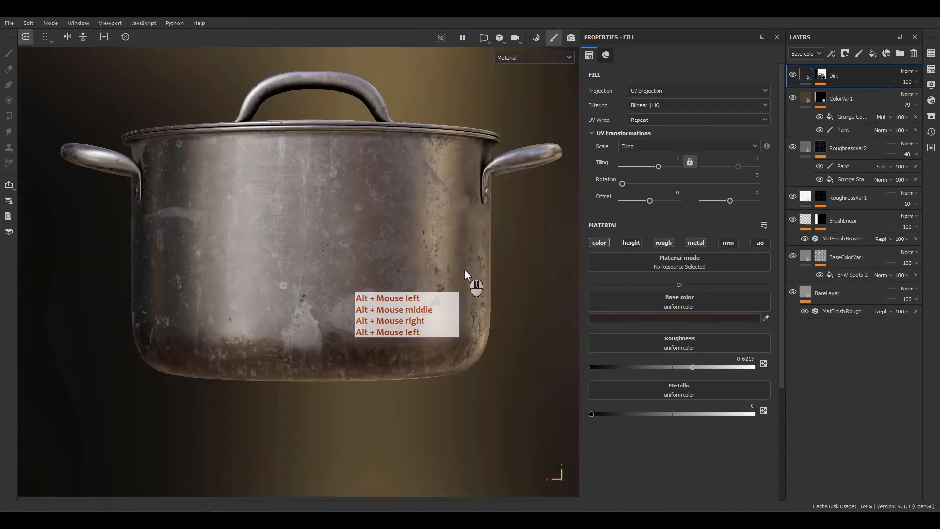
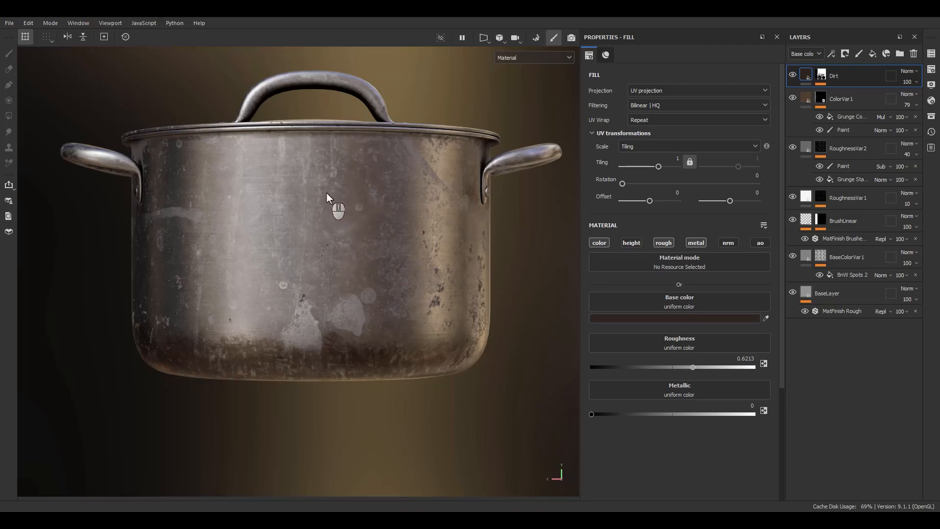
Step: Add a new fill layer above the Dirt layer and name it Detail Line
left_click(869, 53)
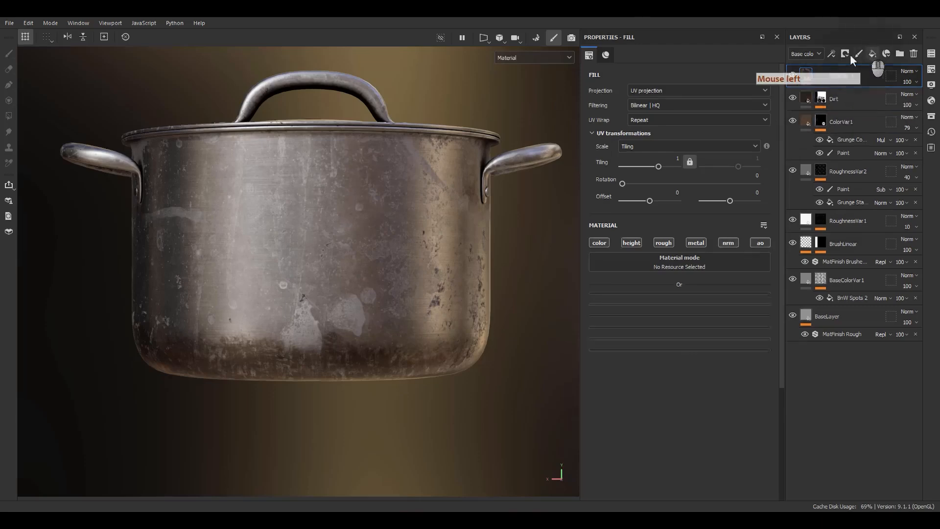
left_click(824, 75)
double_click(820, 75)
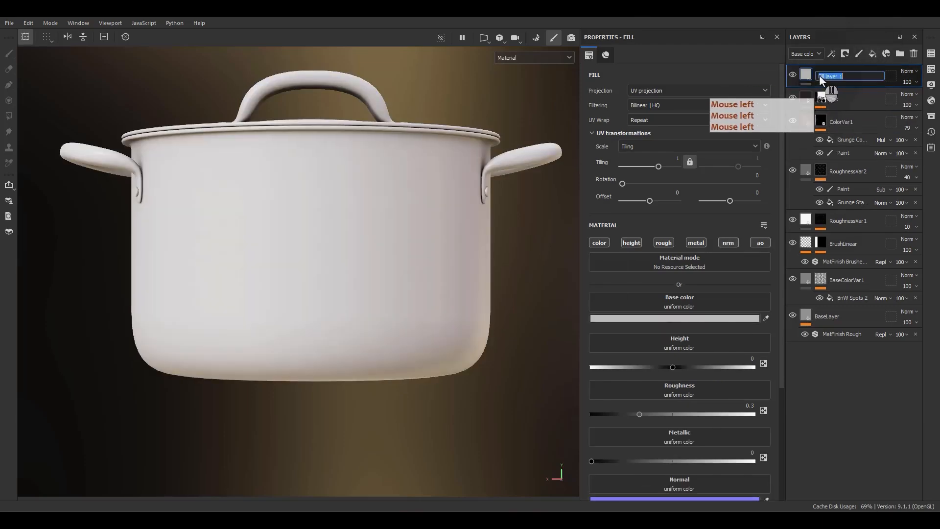
key("shift")
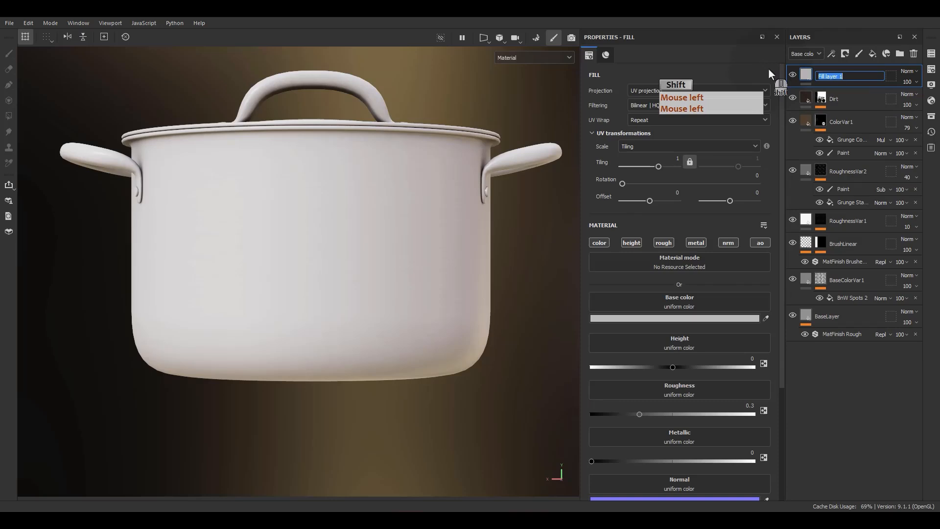
type("Deta")
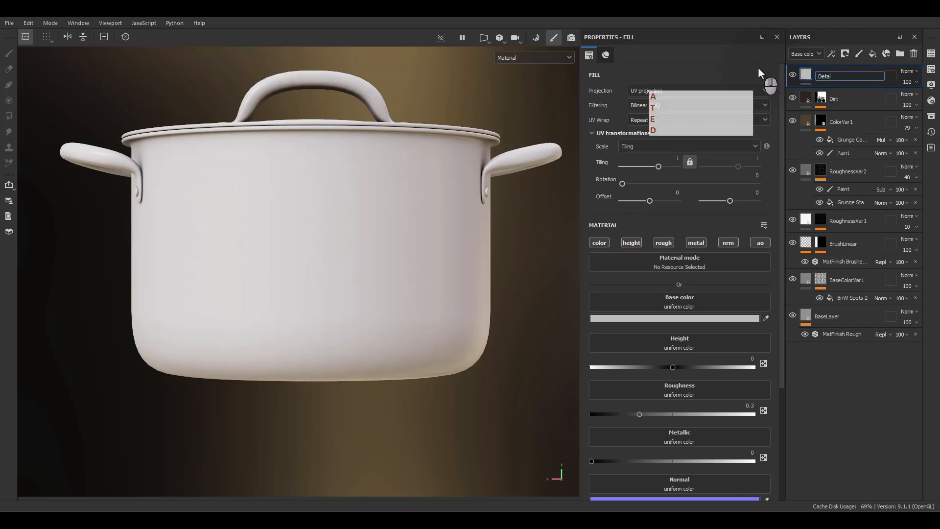
type("ili")
key("BackSpace")
key("BackSpace")
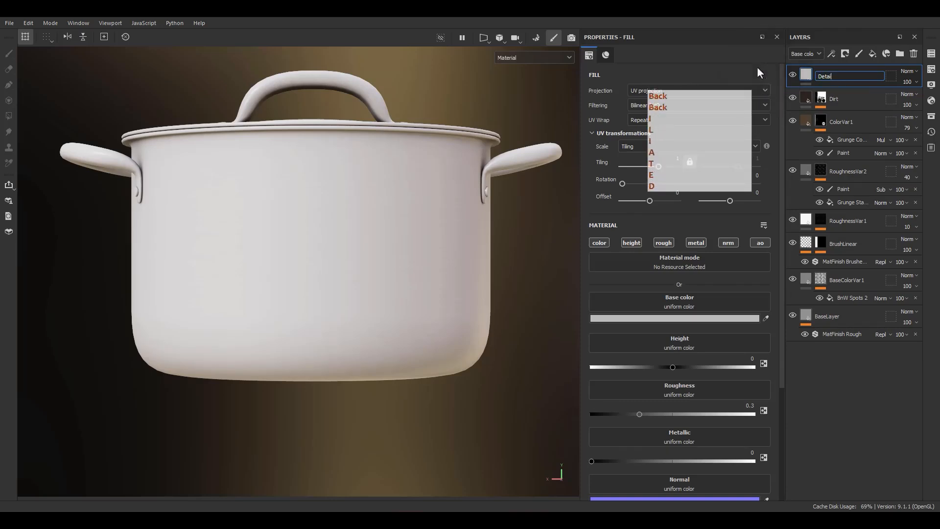
type("l Line")
key("Return")
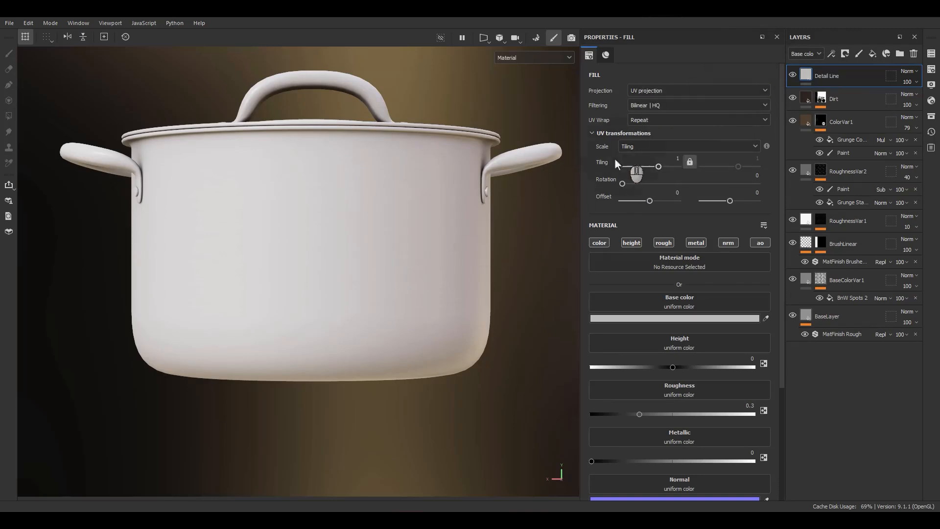
Step: Add a black mask with a fill effect to the Detail Line layer and set the fill's grayscale to 1
left_click(816, 81)
right_click(817, 85)
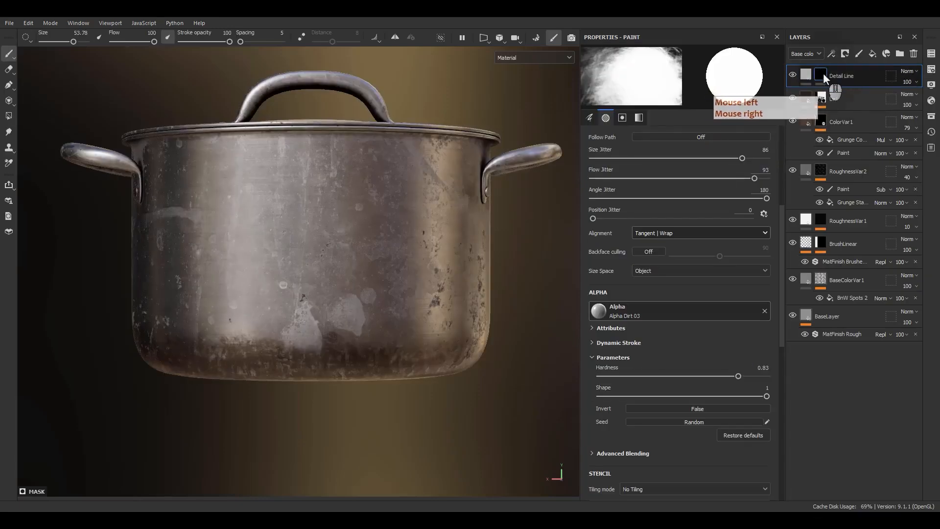
right_click(823, 73)
left_click(821, 413)
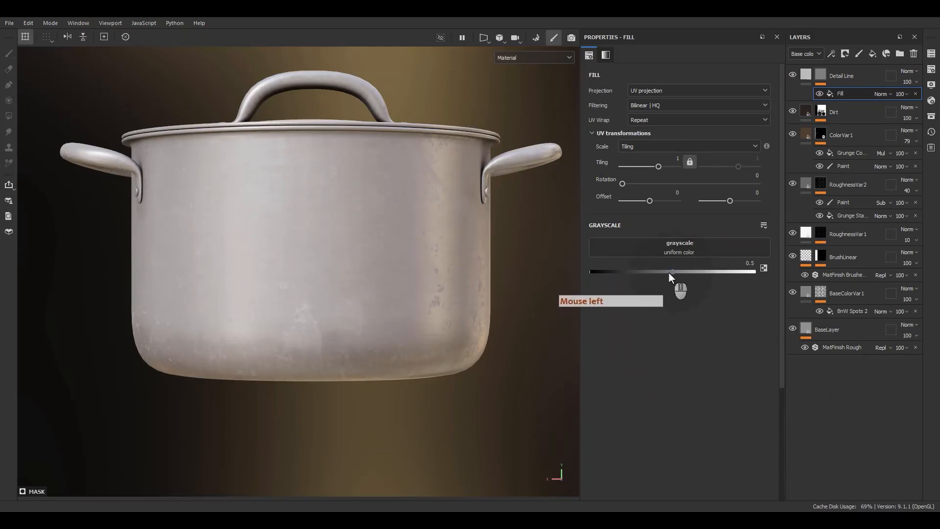
left_click_drag(672, 272, 754, 272)
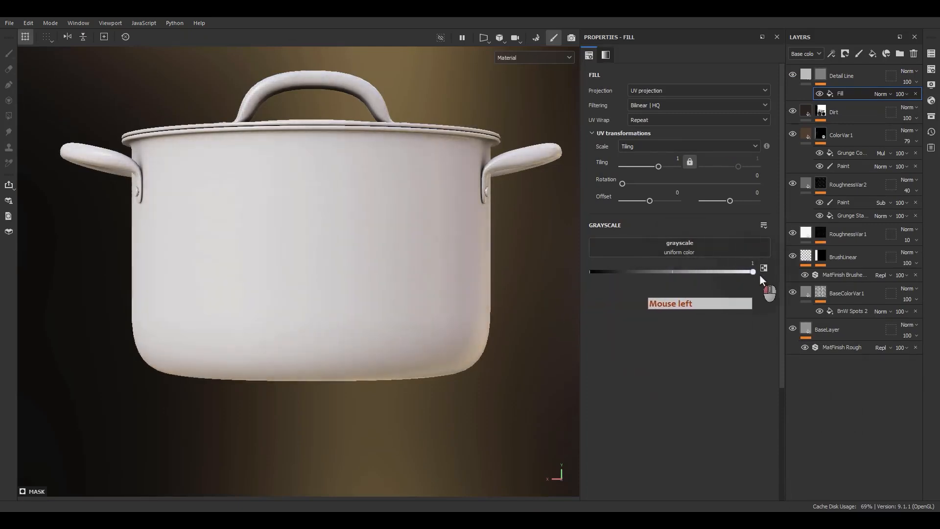
Step: Display the Detail Line mask on its own in the 2D UV view
left_click(821, 75, "alt")
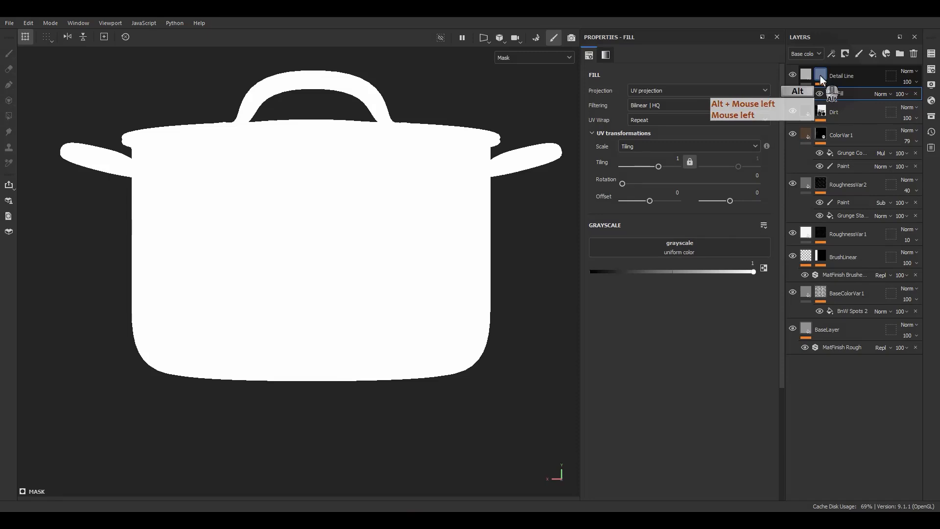
key("F2")
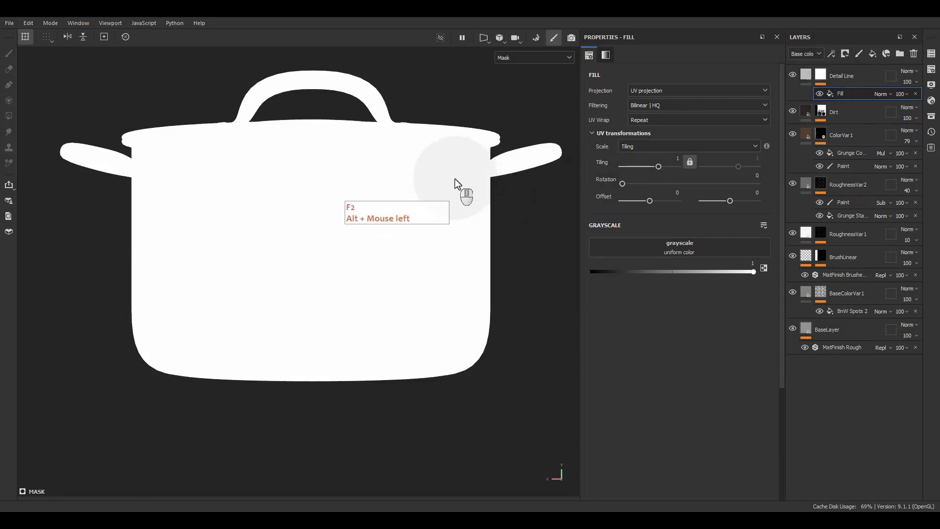
key("F3")
scroll(438, 195, "up", 1)
middle_click_drag(439, 195, 410, 193, "alt")
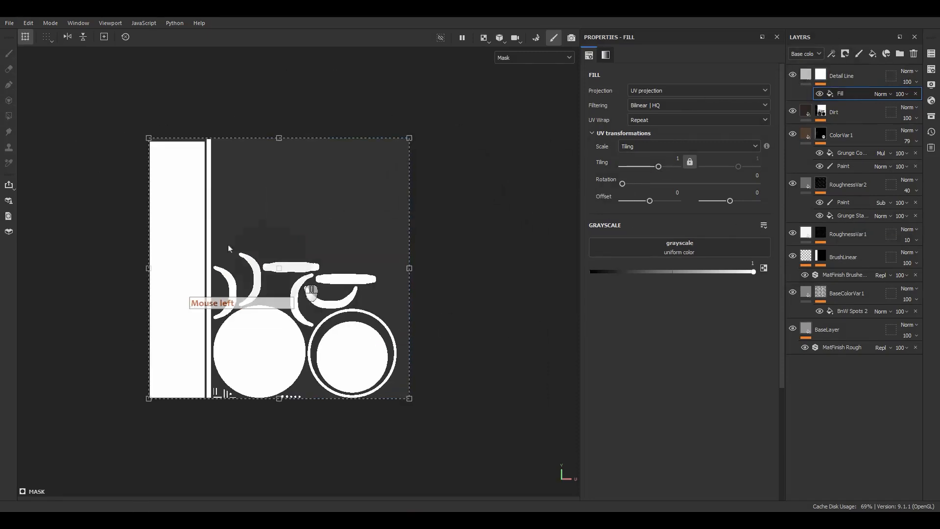
left_click(162, 155)
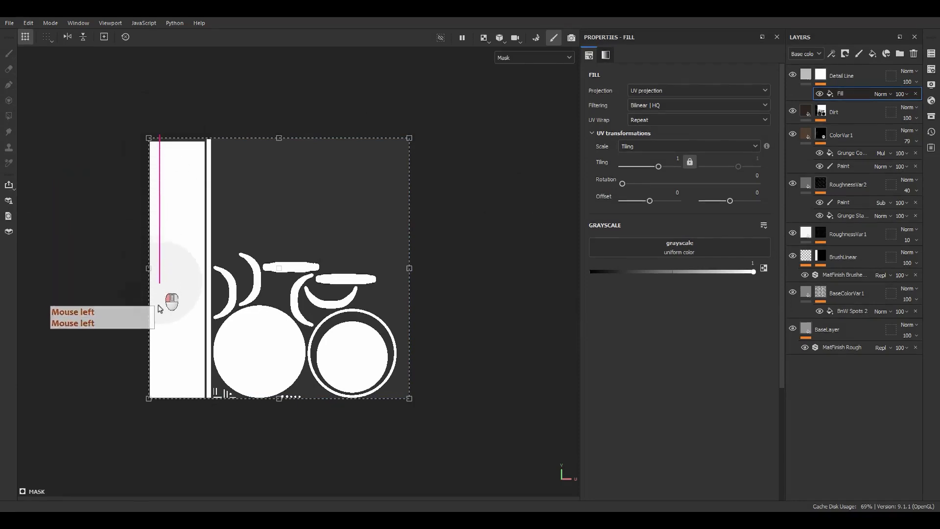
left_click(160, 401, "shift")
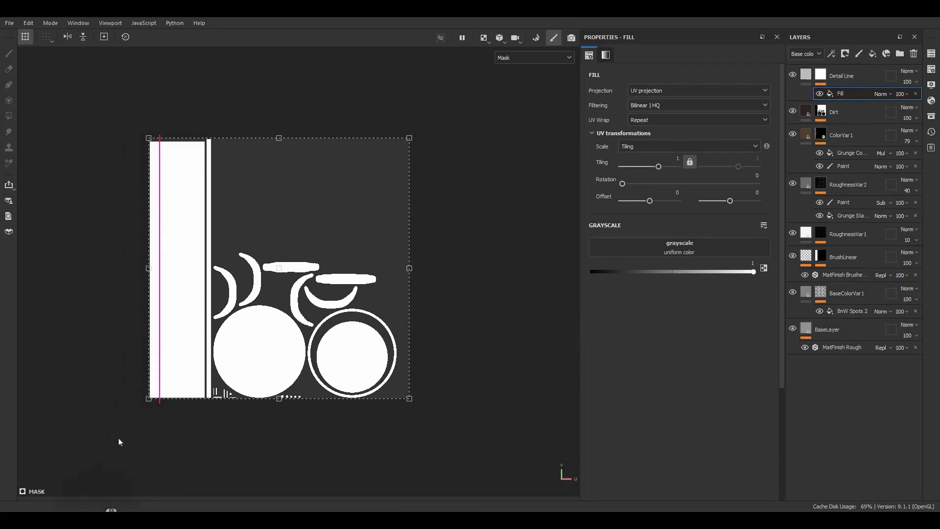
left_click(145, 152)
key("ctrl+z")
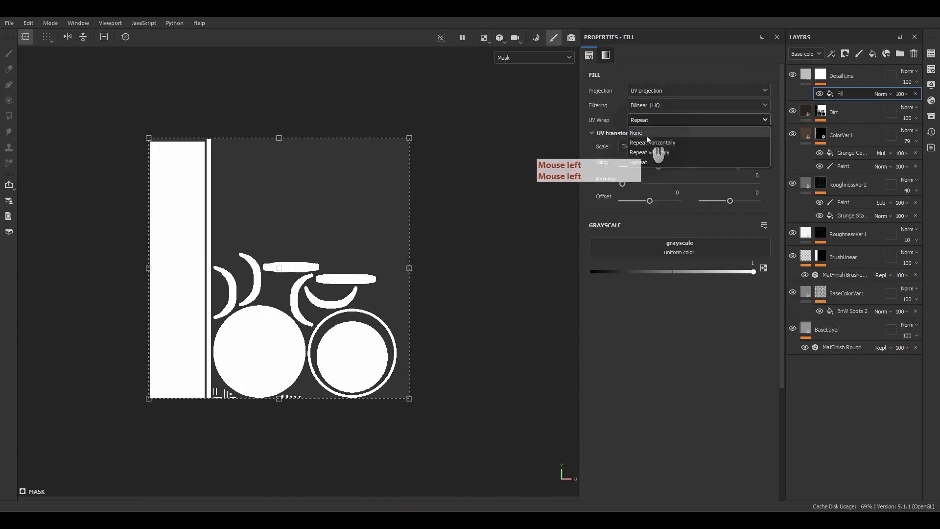
Step: Set the mask fill's UV Wrap to None and narrow it to a thin vertical strip on the body's UV island, horizontal tiling about 236.5
left_click(656, 148)
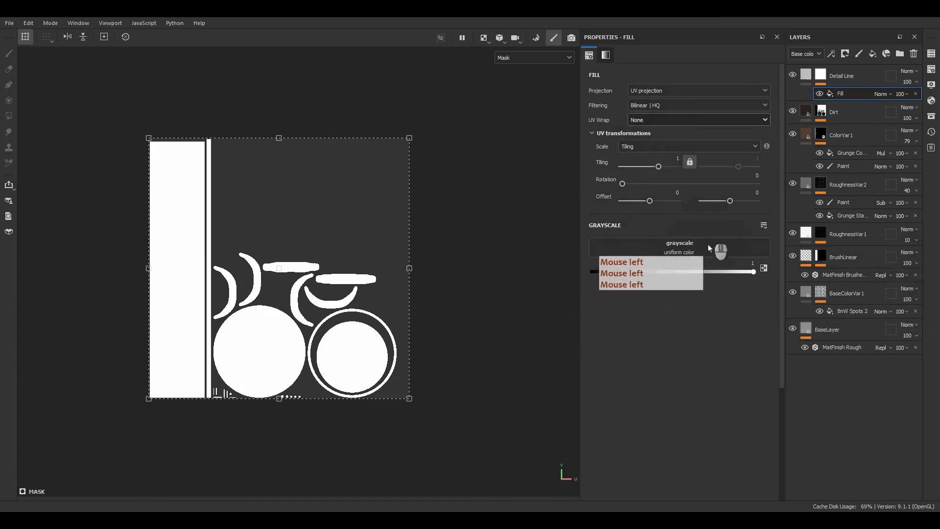
left_click_drag(409, 267, 159, 283)
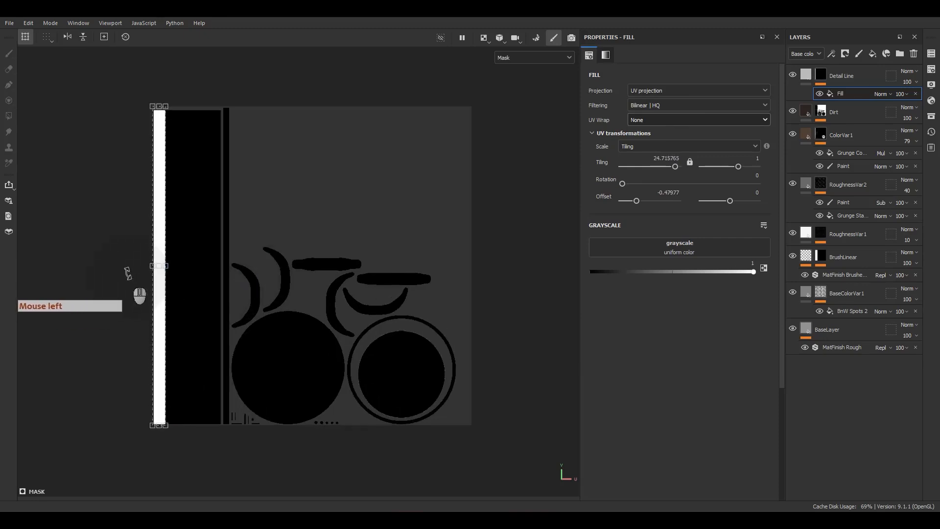
scroll(162, 280, "up", 5)
left_click_drag(166, 272, 208, 281)
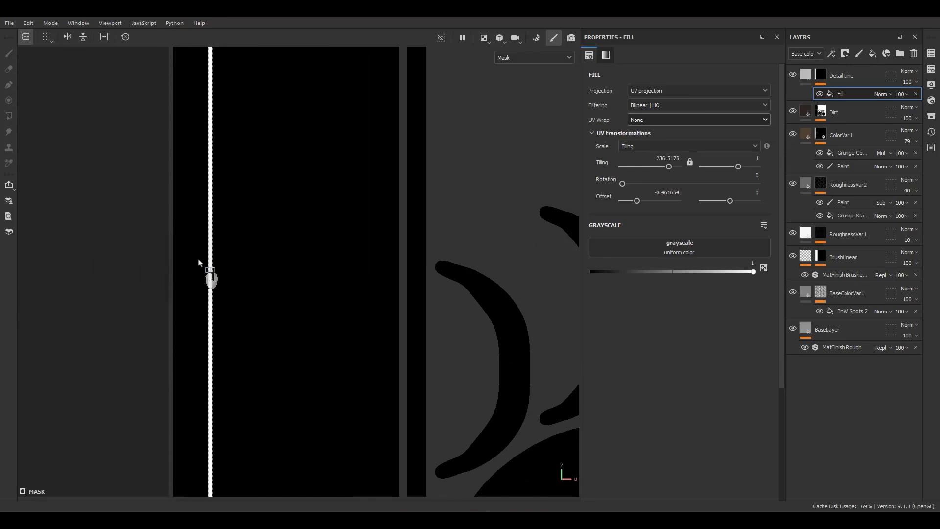
Step: Using the combined 3D and 2D material view, move the strip closer to the pot's base, horizontal offset about -0.483, and inspect the line
key("F2")
key("F1")
middle_click_drag(279, 266, 517, 340, "alt")
scroll(433, 234, "up", 3)
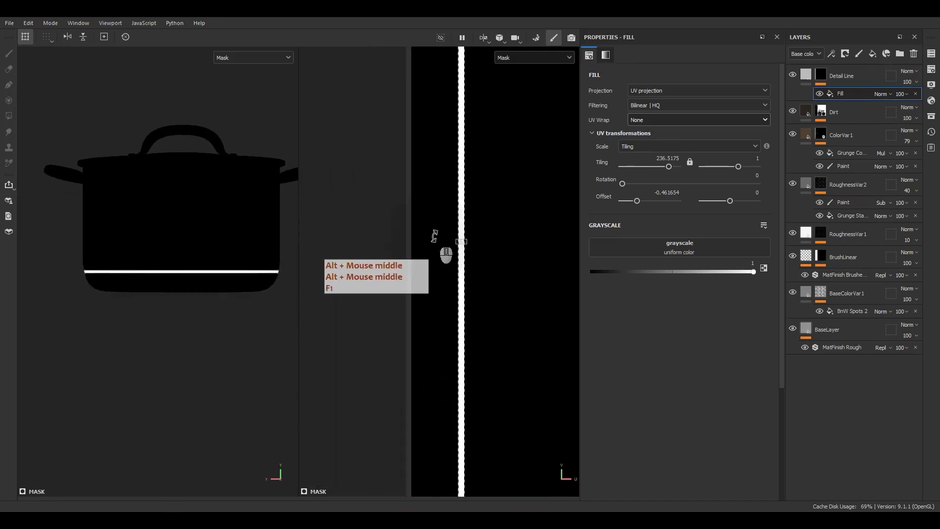
scroll(196, 288, "up", 2)
key("m")
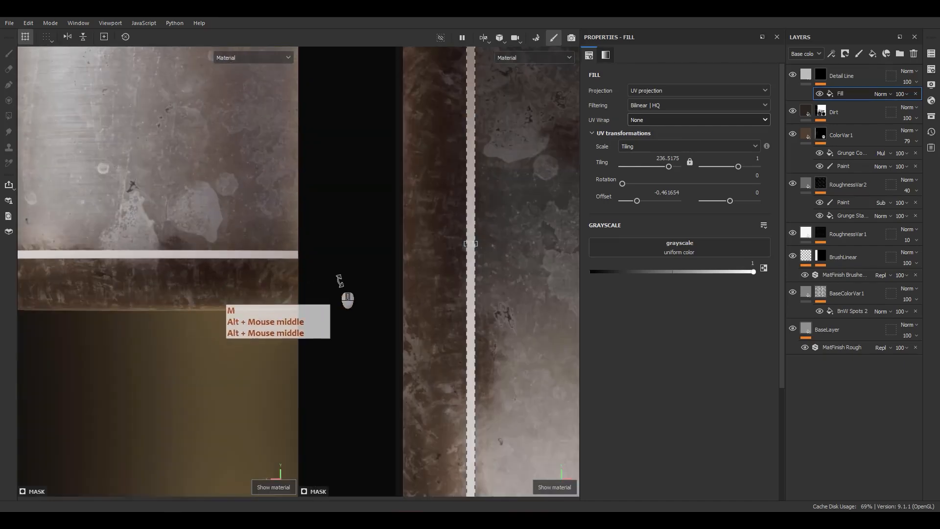
left_click_drag(470, 281, 430, 291, "shift")
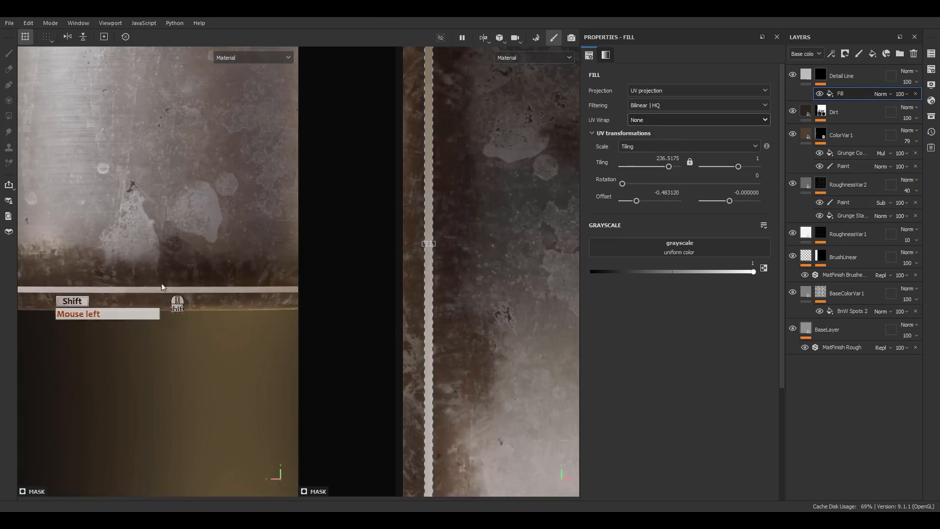
scroll(186, 284, "down", 5, "alt")
left_click_drag(214, 240, 189, 261, "alt")
right_click_drag(188, 261, 191, 331, "alt")
middle_click_drag(189, 338, 194, 313, "alt")
left_click_drag(194, 313, 132, 317, "alt")
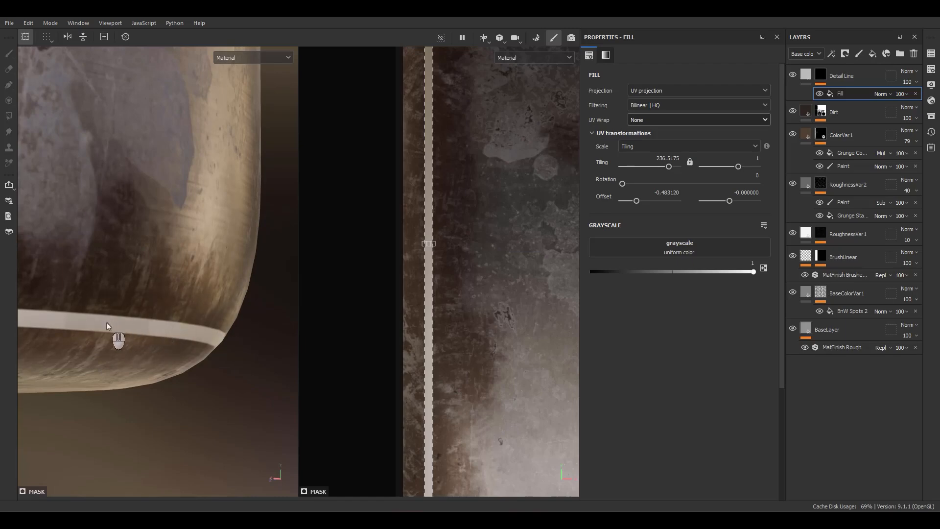
Step: Add a Bevel filter above the fill in the Detail Line mask
right_click(838, 93)
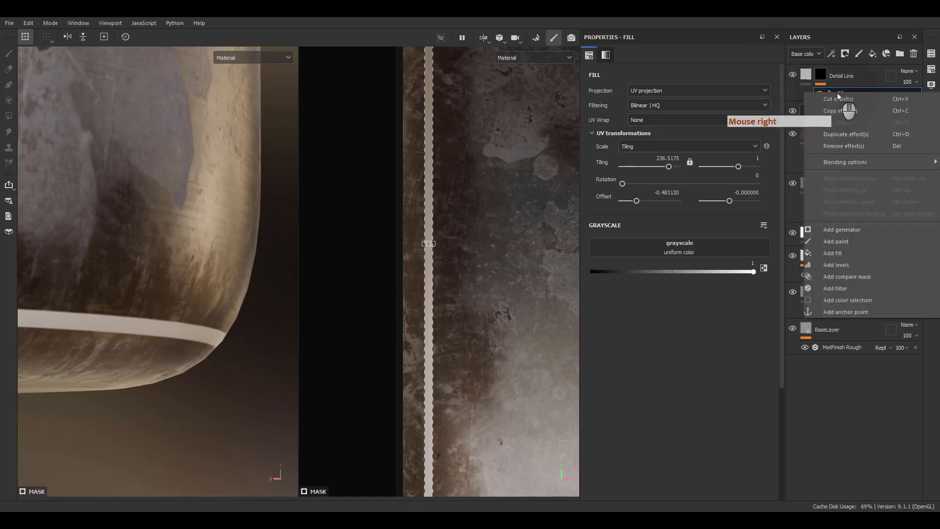
left_click(808, 317)
left_click(691, 86)
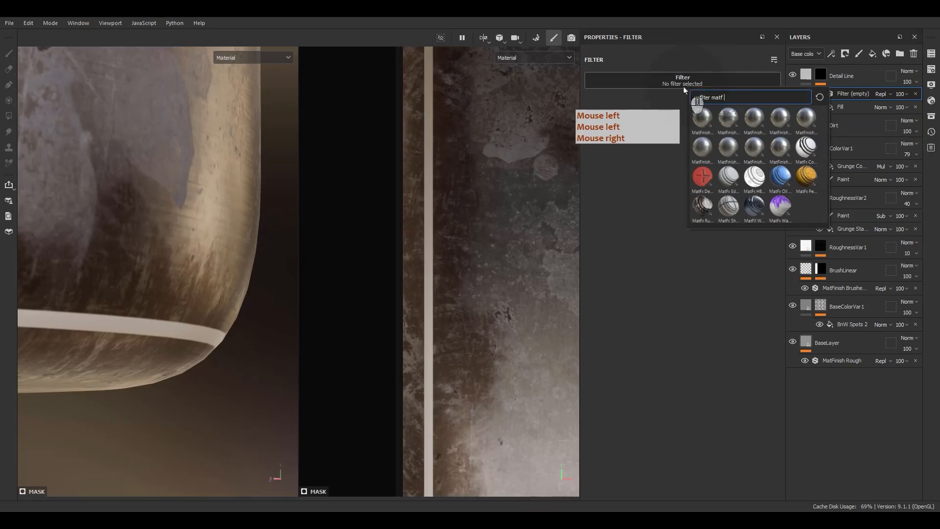
key("BackSpace")
key("BackSpace")
key("BackSpace")
key("BackSpace")
key("BackSpace")
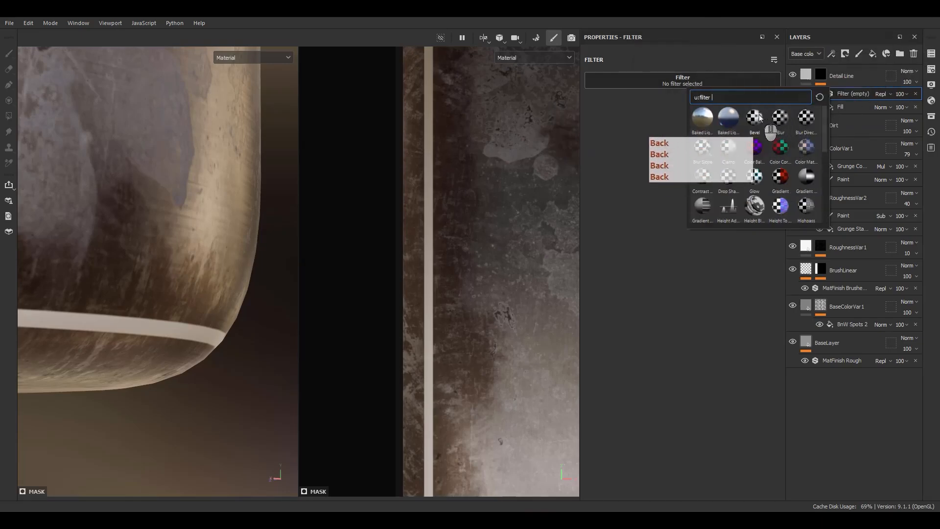
left_click(756, 116)
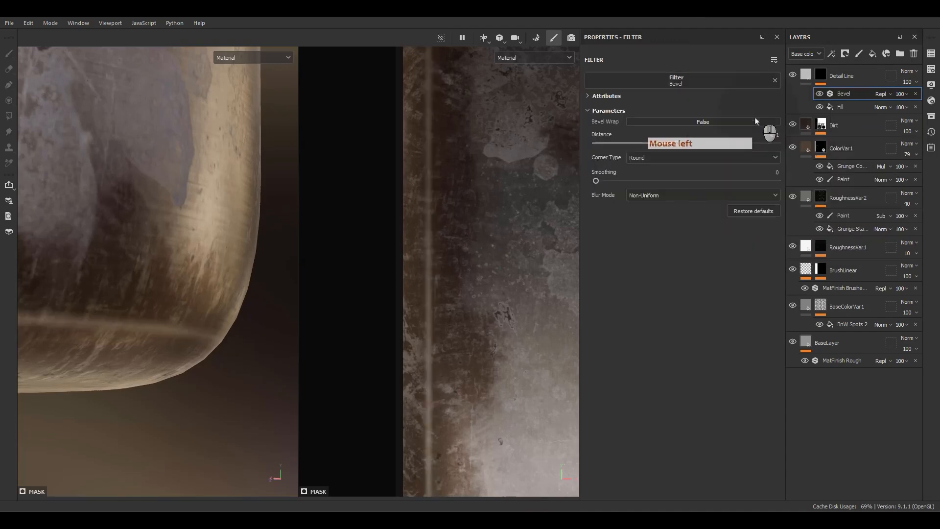
Step: Isolate the Detail Line mask and set the Bevel's Distance to about -0.0865, keeping Smoothing at 0
left_click(823, 77, "alt")
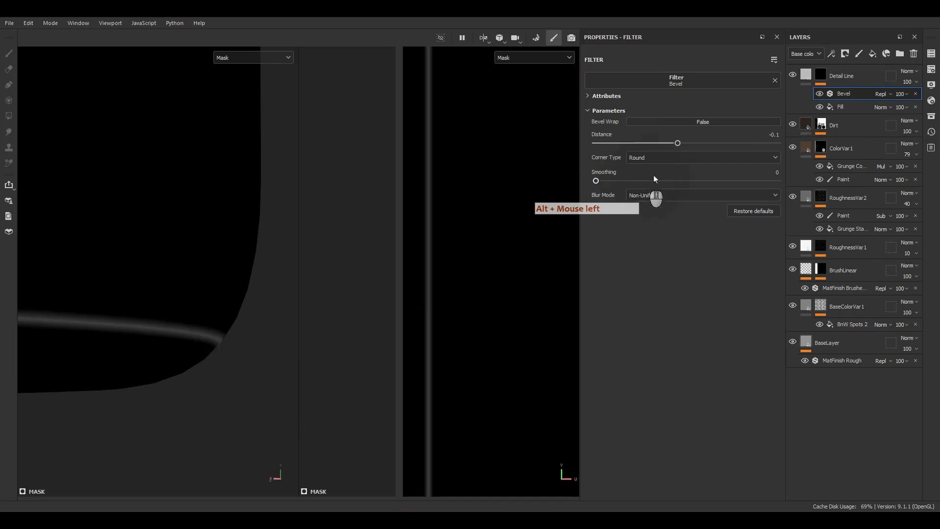
mouse_move(675, 146)
left_mouse_down()
mouse_move(703, 135)
mouse_move(688, 142)
left_mouse_up()
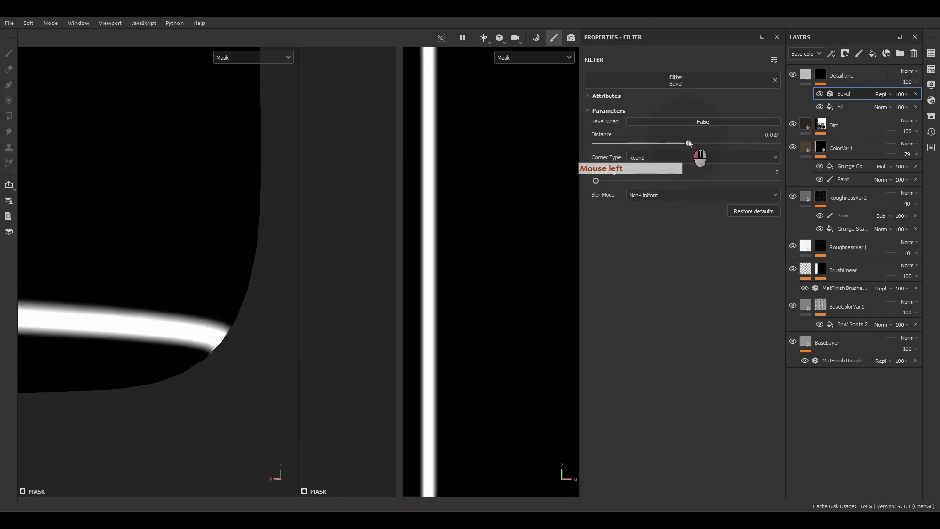
mouse_move(596, 181)
left_mouse_down()
mouse_move(627, 179)
mouse_move(595, 183)
left_mouse_up()
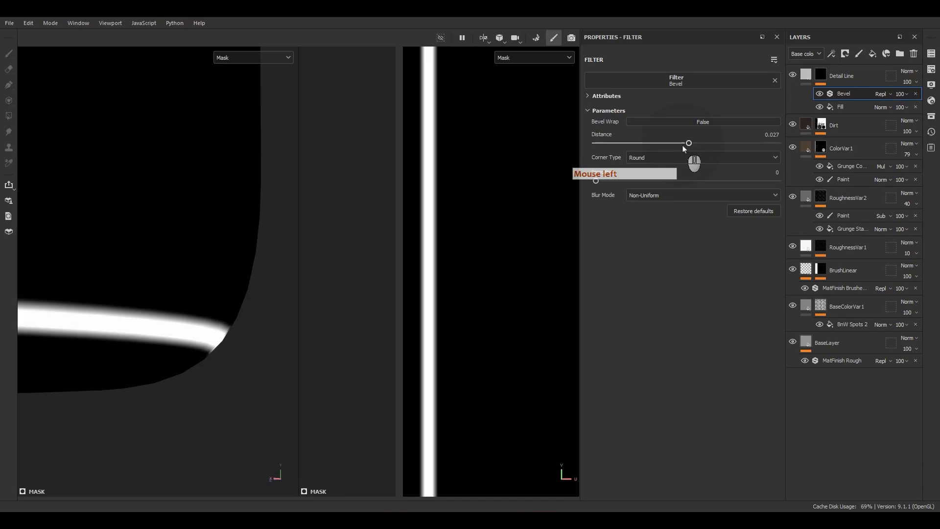
left_click_drag(683, 145, 677, 148)
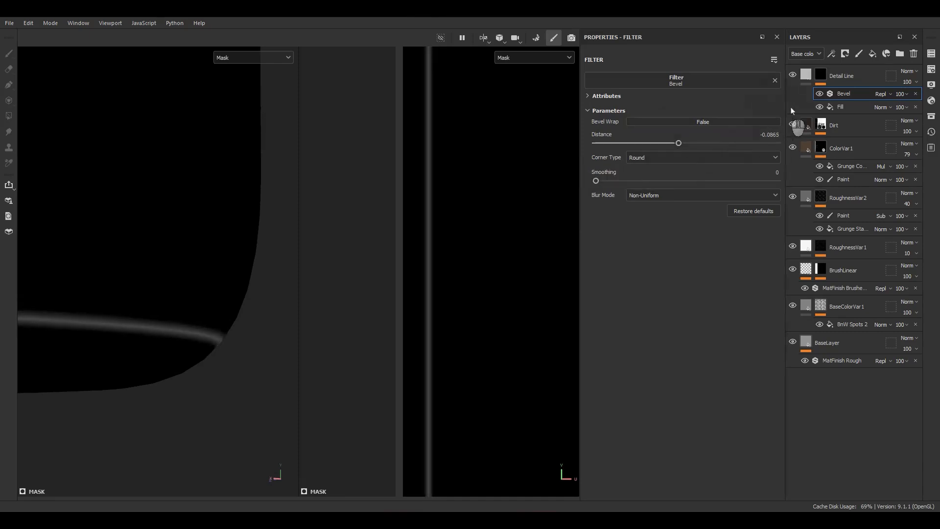
Step: Limit the Detail Line fill to the height channel only and set its height to -0.1
left_click(804, 79)
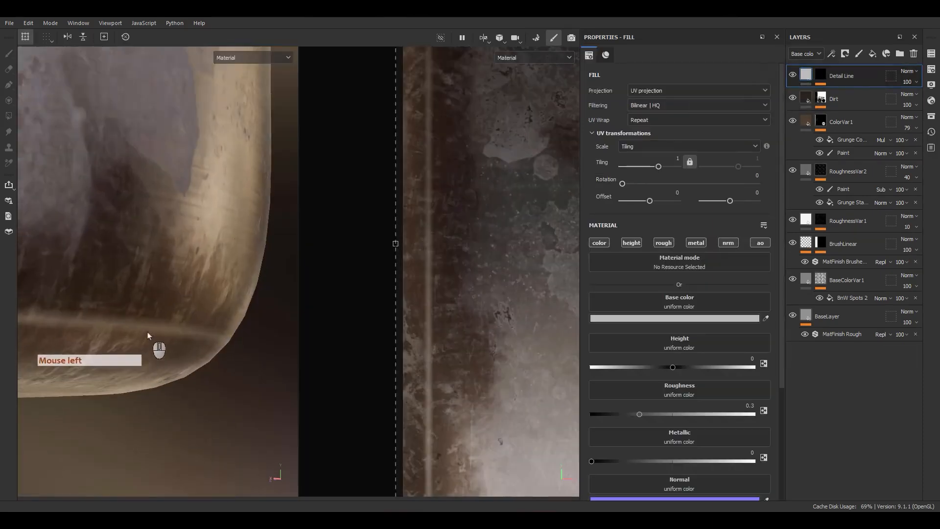
key("alt")
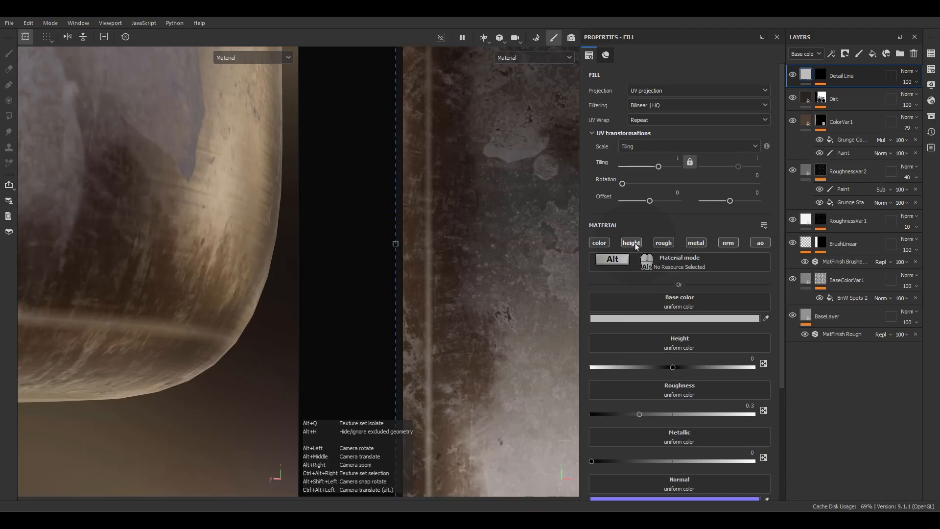
left_click(631, 243, "alt")
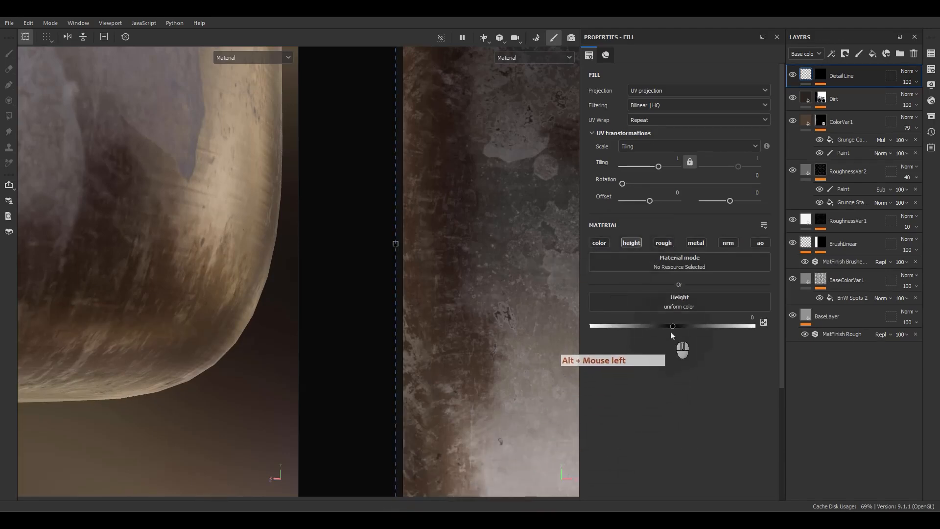
mouse_move(673, 327)
left_mouse_down()
mouse_move(629, 345)
mouse_move(646, 343)
left_mouse_up()
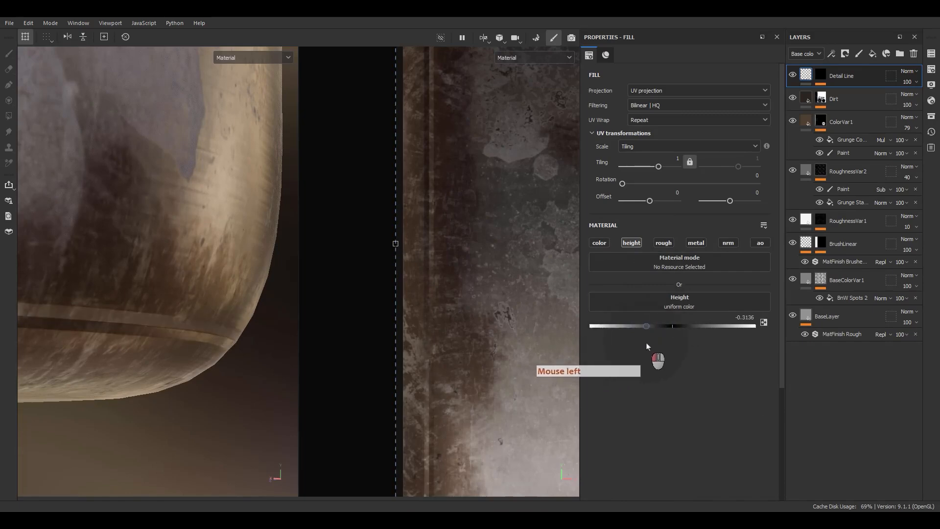
left_click(740, 318)
type("-0.")
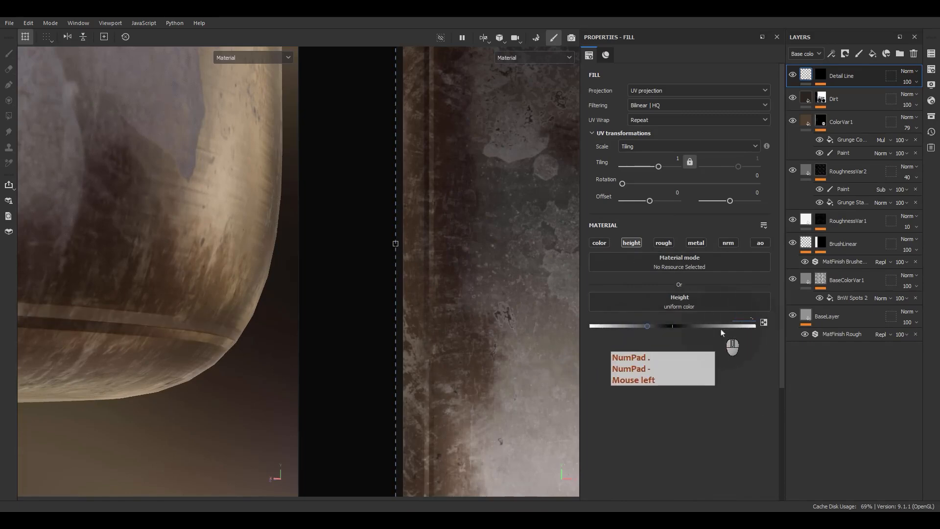
type("1")
key("Return")
Step: Set the Distance of the Bevel filter in the Detail Line mask to -0.0162, judging the groove in material view
scroll(110, 208, "down", 5)
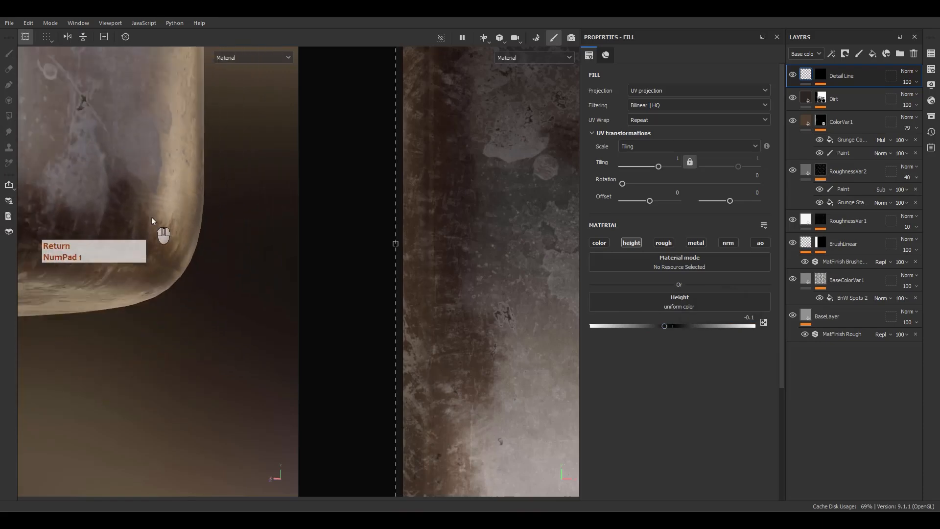
left_click_drag(208, 231, 119, 238, "alt")
right_click_drag(139, 237, 188, 370, "alt")
left_click_drag(179, 353, 233, 298, "alt")
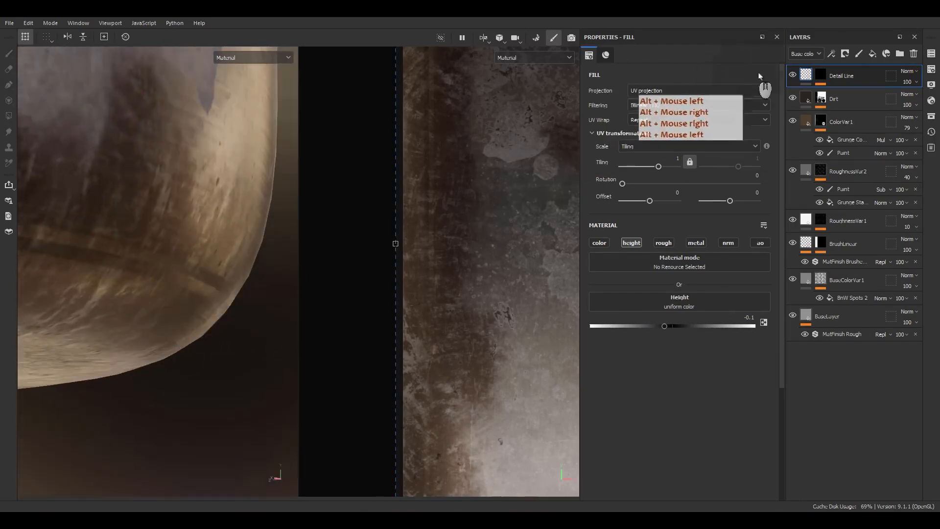
left_click(821, 75, "alt")
left_click(842, 93)
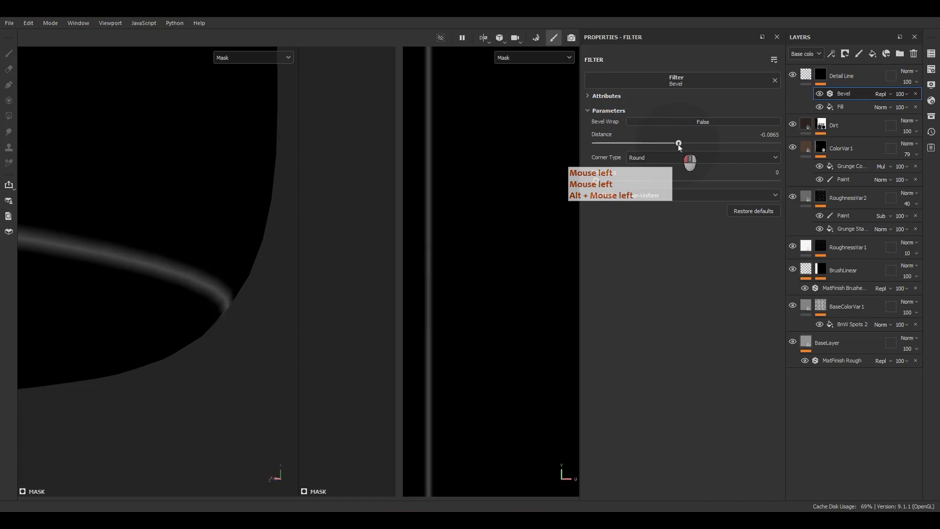
left_click_drag(679, 144, 684, 144)
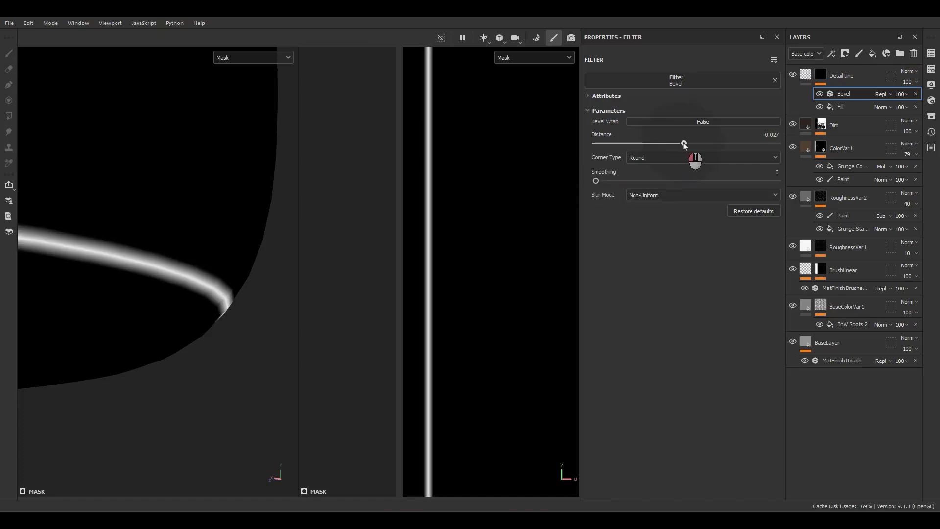
key("m")
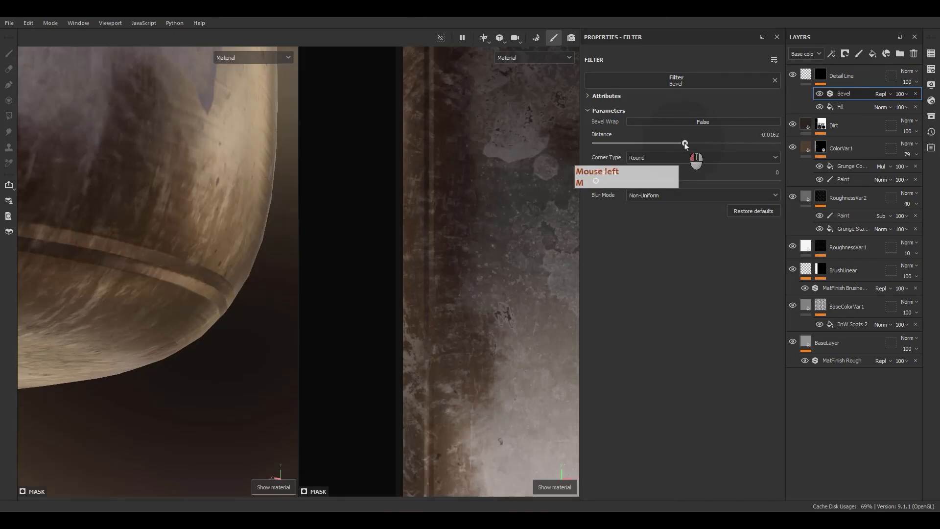
left_click_drag(684, 143, 685, 143)
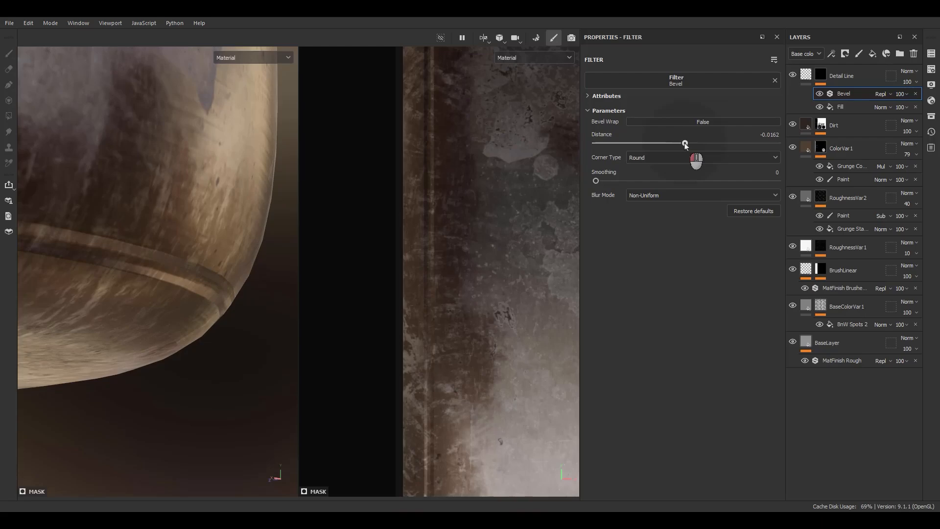
Step: Adjust the width of the Detail Line mask's fill strip in the UV view to make the groove a thinner line
scroll(440, 295, "down", 4)
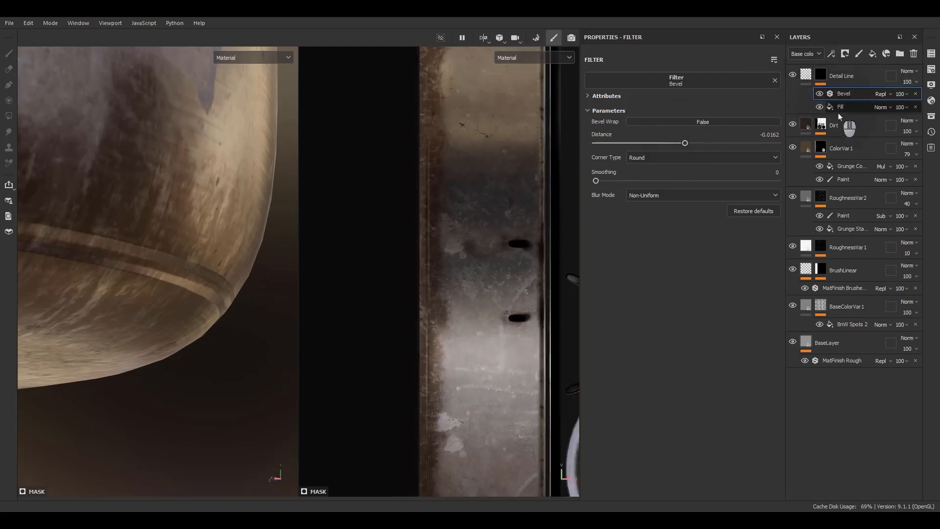
left_click(839, 111)
left_click_drag(374, 298, 443, 296)
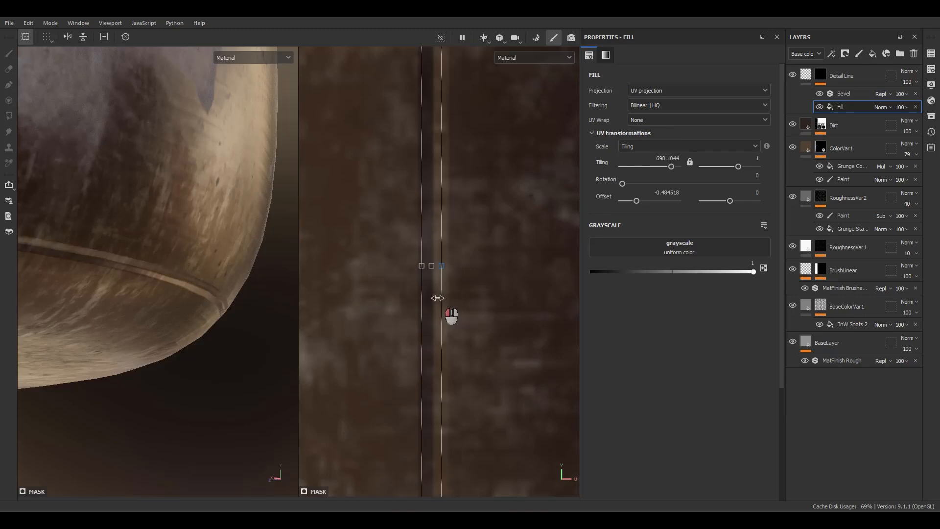
scroll(196, 275, "down", 4)
scroll(435, 272, "up", 1)
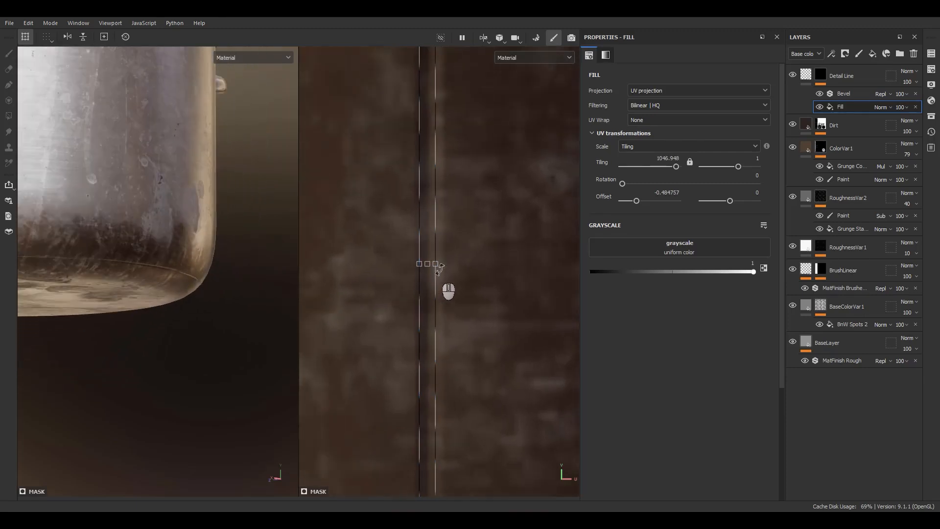
left_click_drag(439, 269, 453, 266)
scroll(199, 281, "up", 5)
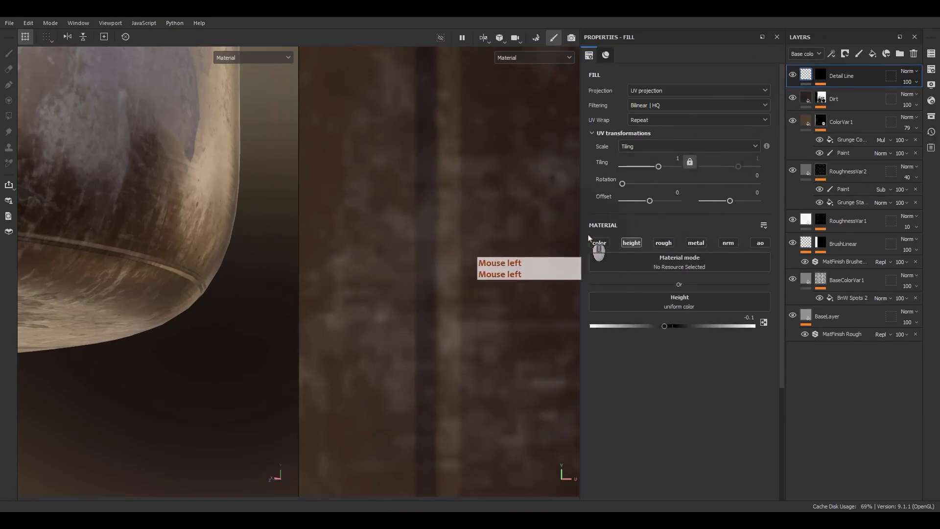
Step: Enable the color channel on the Detail Line fill and set its base color to black, 000000
left_click(598, 243)
left_click(631, 323)
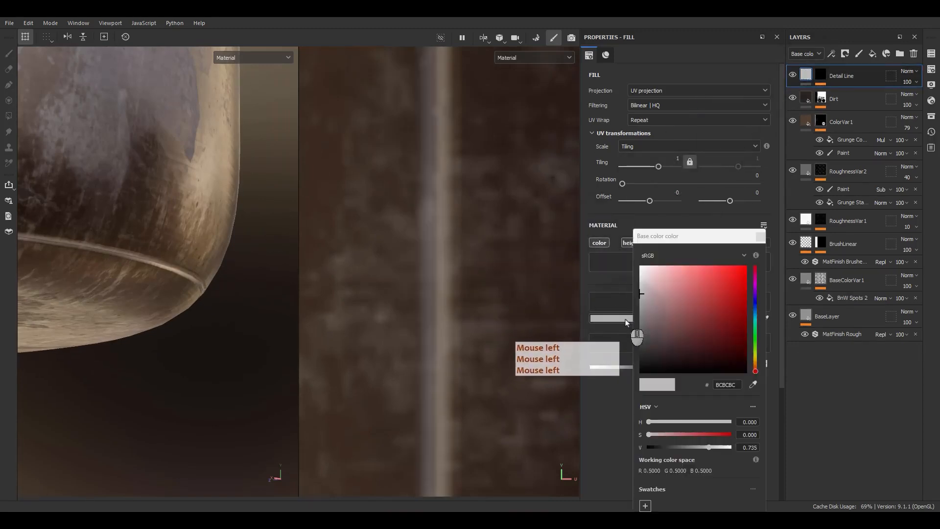
left_click_drag(643, 284, 607, 390)
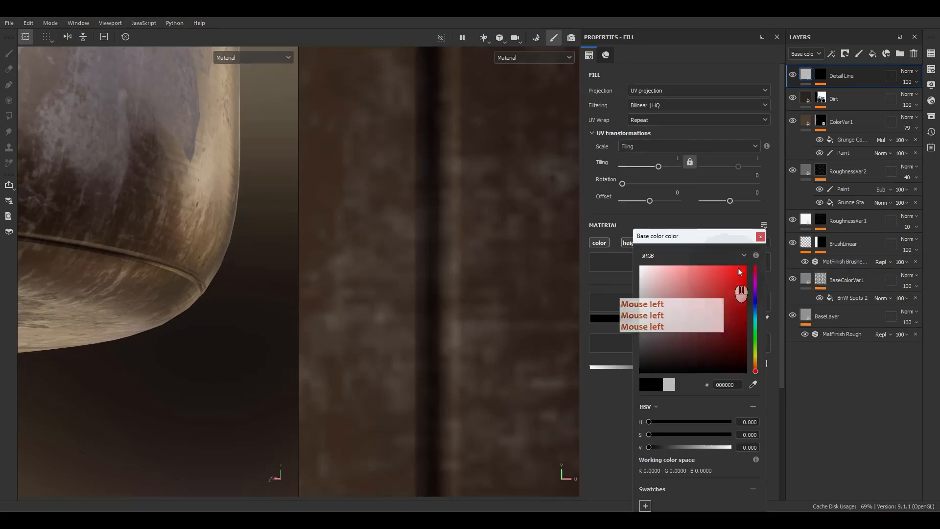
left_click(759, 238)
Step: Inspect the detail line and the staining on the whole pot, along its lower side and underneath its base
left_click_drag(248, 280, 172, 293, "alt")
key("f")
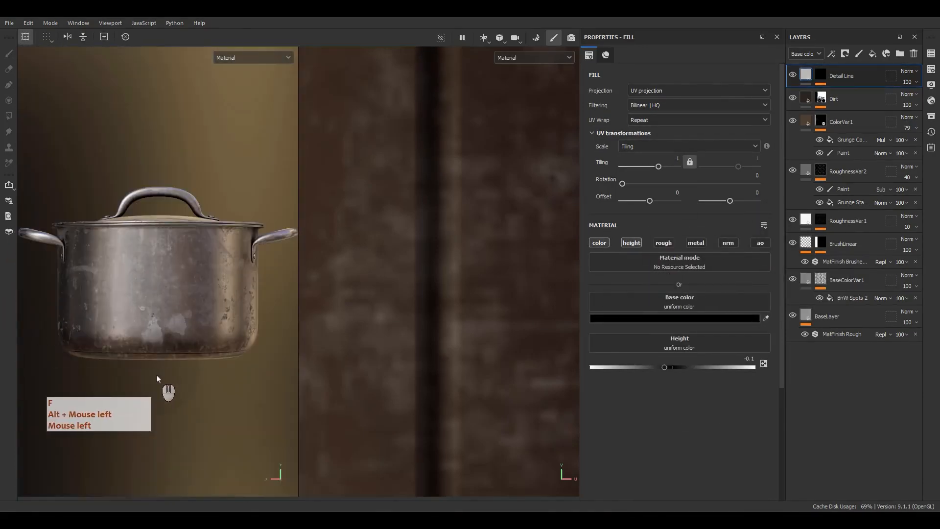
scroll(147, 365, "up", 3)
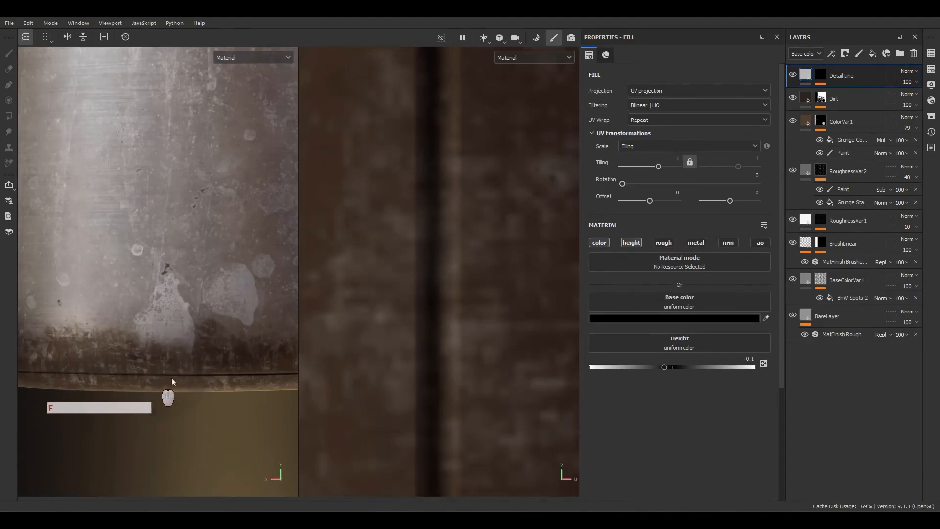
mouse_move(172, 381)
left_mouse_down("alt")
mouse_move(174, 323)
mouse_move(216, 299)
mouse_move(178, 368)
left_mouse_up("alt")
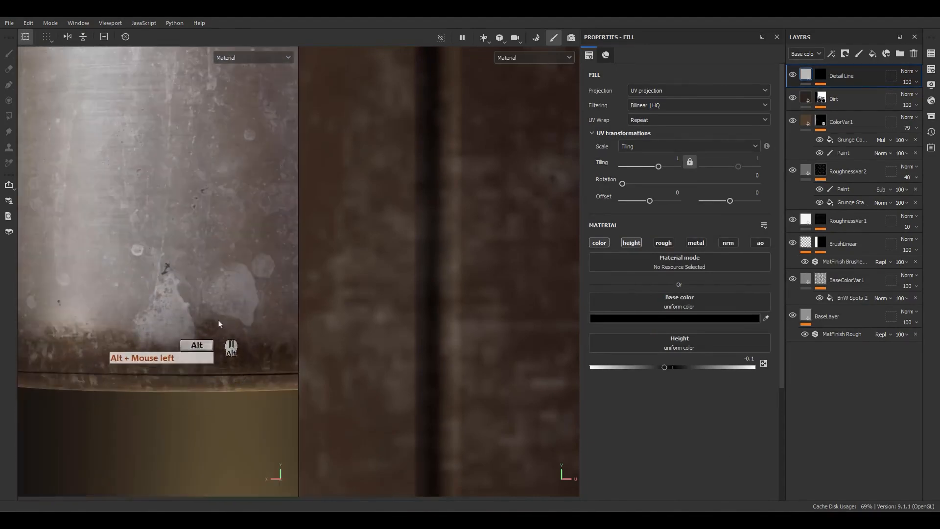
right_click_drag(219, 324, 184, 289, "alt")
right_click_drag(186, 291, 153, 248, "alt")
middle_click_drag(178, 289, 143, 287, "alt")
left_click_drag(143, 287, 192, 277, "alt")
right_click_drag(192, 278, 175, 191, "alt")
left_click_drag(210, 293, 212, 167, "alt")
middle_click_drag(128, 483, 122, 400, "alt")
scroll(149, 357, "up", 4)
scroll(146, 330, "down", 2)
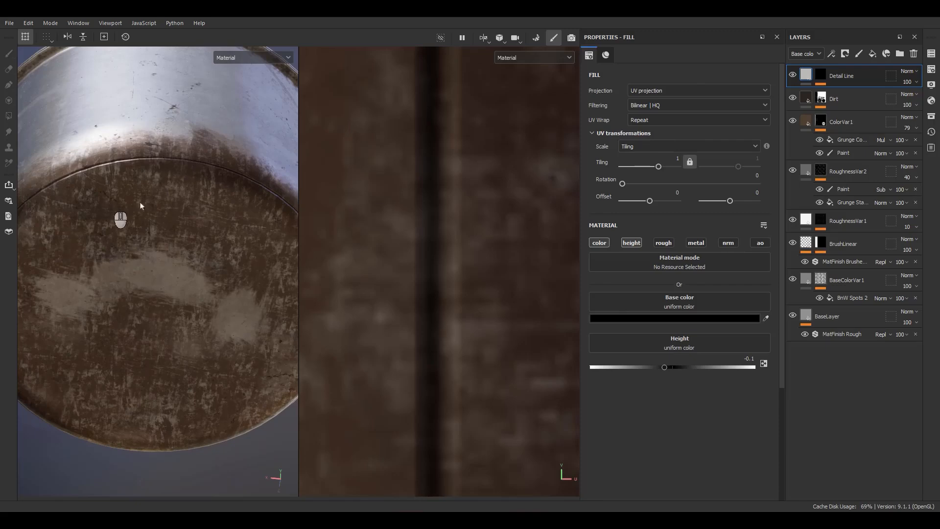
Step: Set the tiling of the Grunge Concrete Burnt fill in ColorVar1's mask to 1, after trying 2
left_click(836, 145)
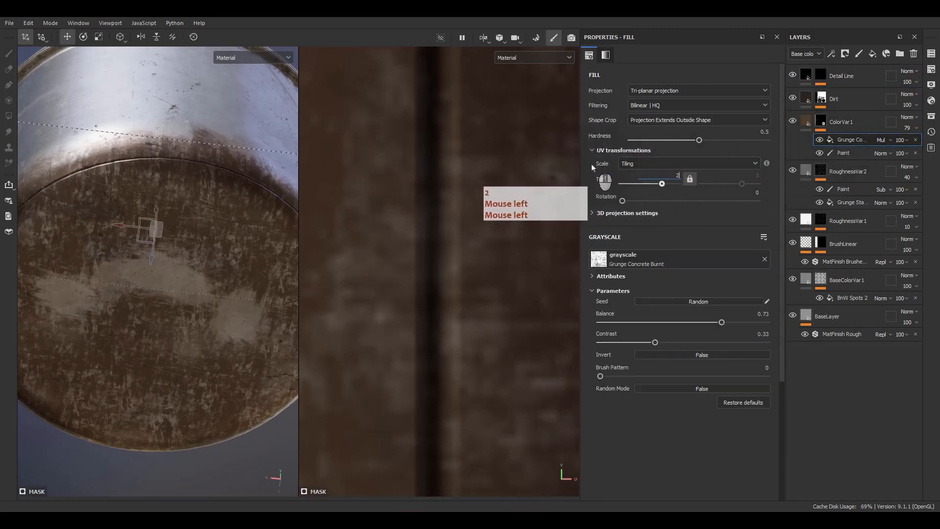
key("Return")
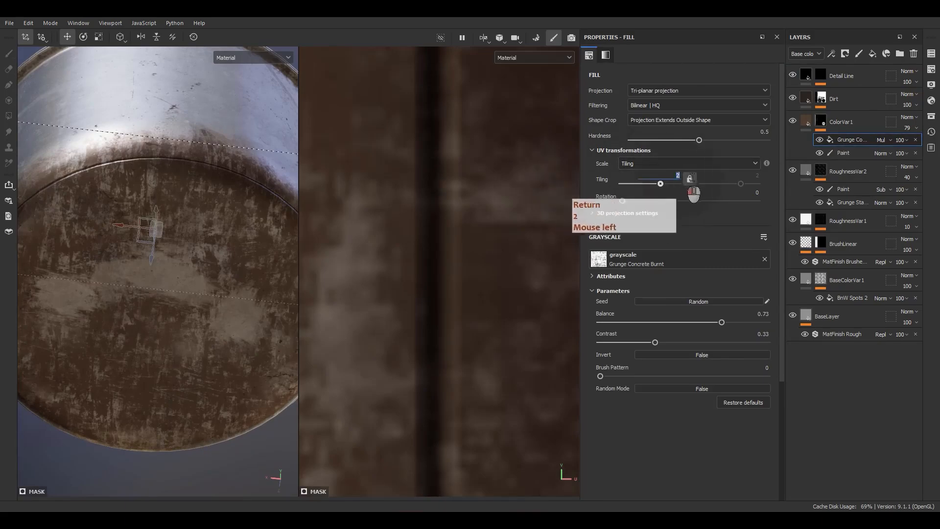
type("1")
key("Return")
Step: Add a fill layer directly above ColorVar1 and name it ColorVar2
left_click_drag(235, 225, 217, 292, "alt")
right_click_drag(216, 292, 150, 212, "alt")
middle_click_drag(150, 212, 147, 222, "alt")
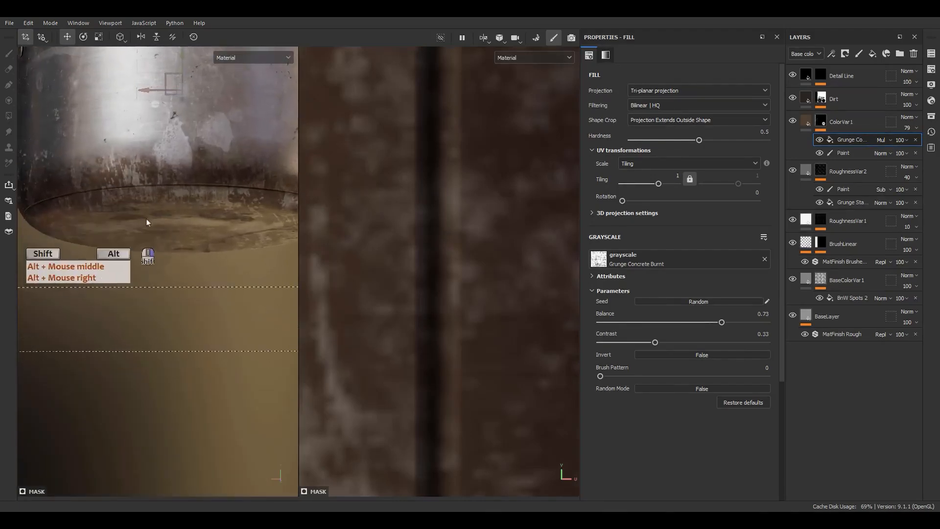
left_click_drag(147, 220, 197, 187, "alt")
scroll(185, 228, "down", 6)
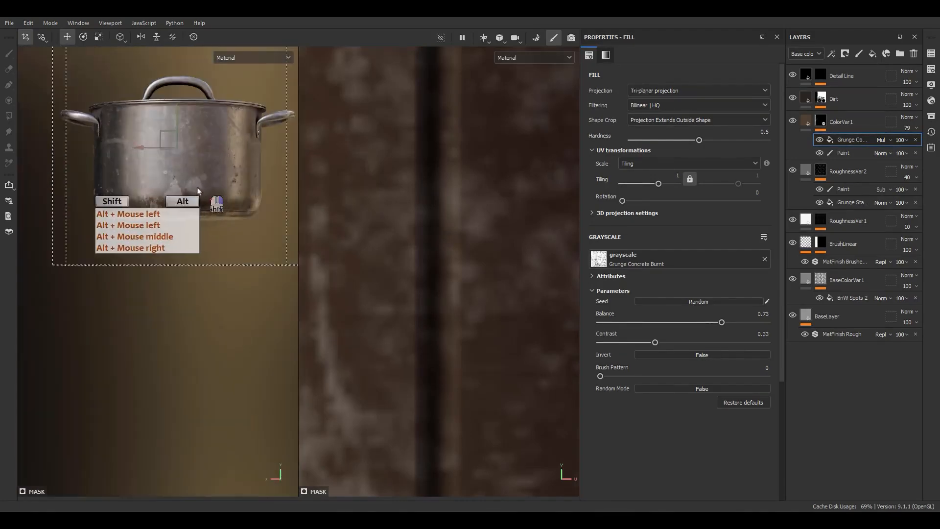
scroll(195, 206, "up", 5)
left_click(806, 122)
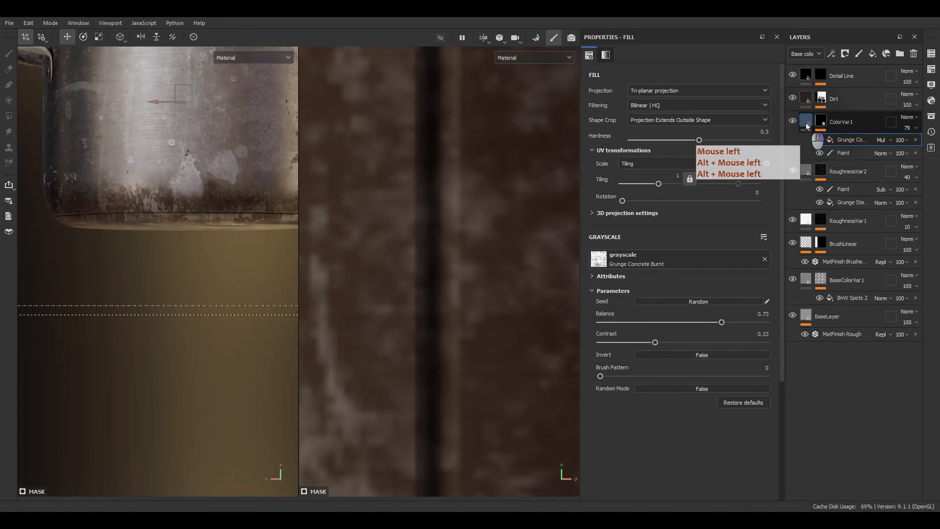
left_click(872, 54)
double_click(833, 122)
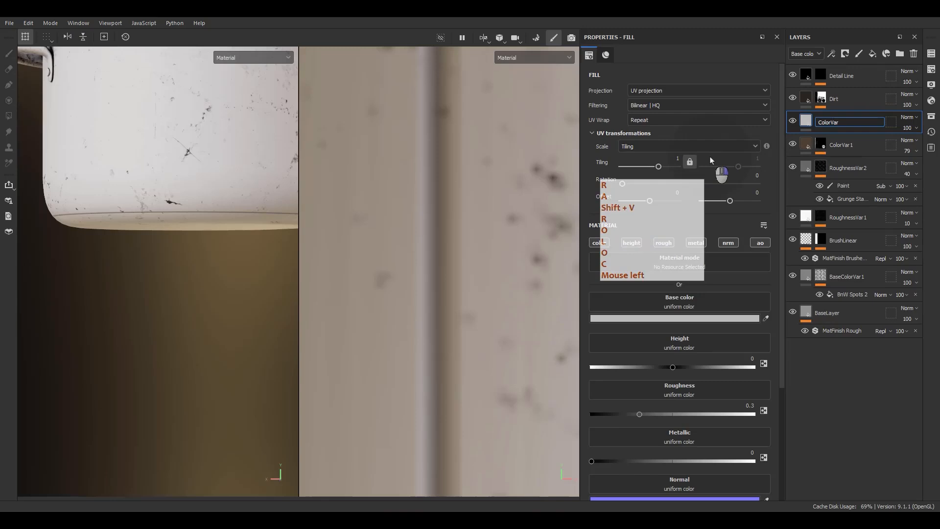
type("ColorVar2")
key("Return")
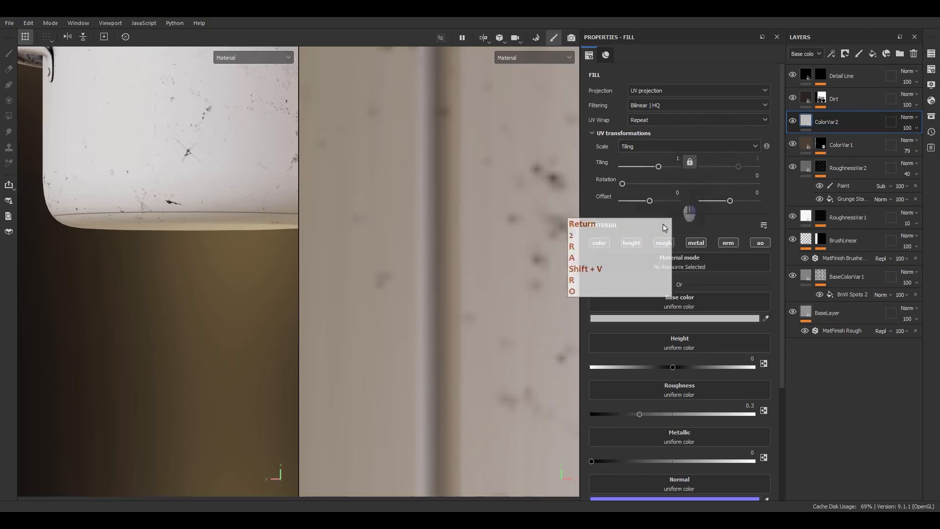
Step: Copy the base color hex code 503F30 from the ColorVar1 fill
left_click(808, 149)
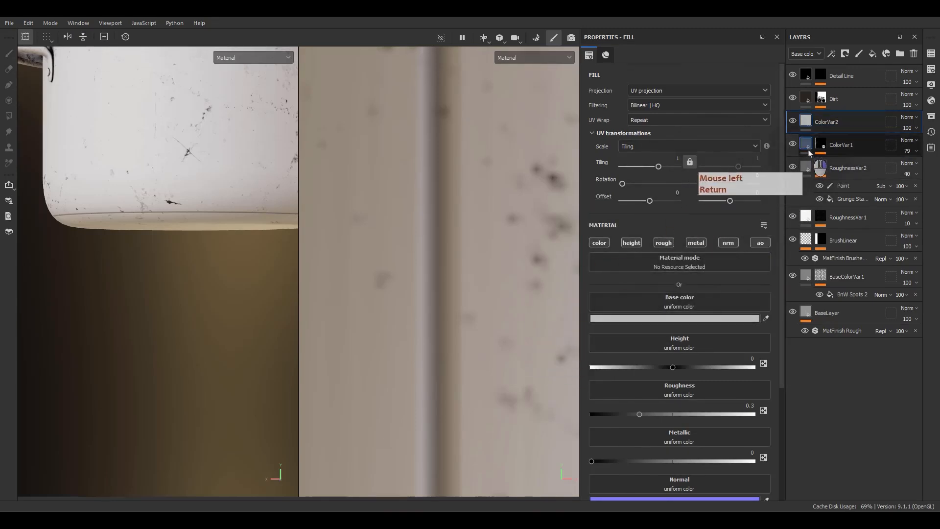
left_click(712, 318)
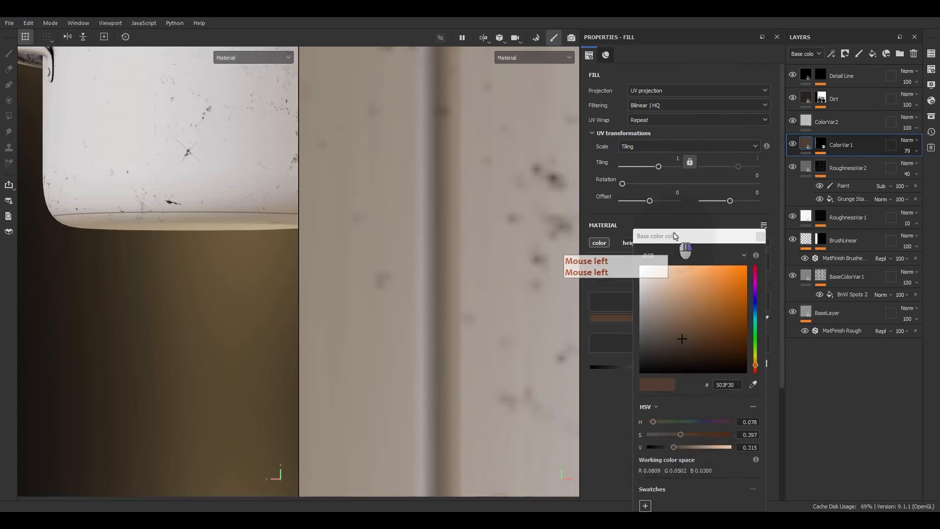
left_click_drag(681, 242, 607, 218)
left_click_drag(520, 134, 504, 104)
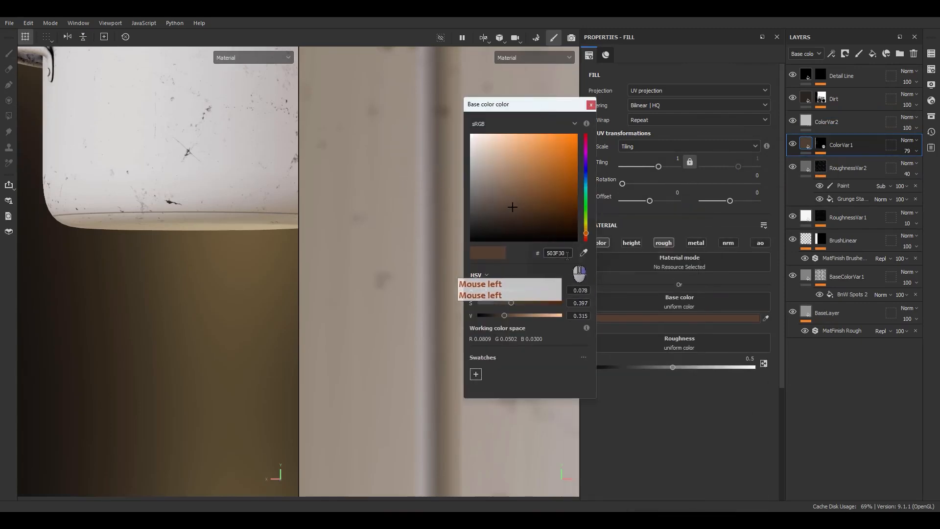
right_click(558, 254)
left_click(584, 297)
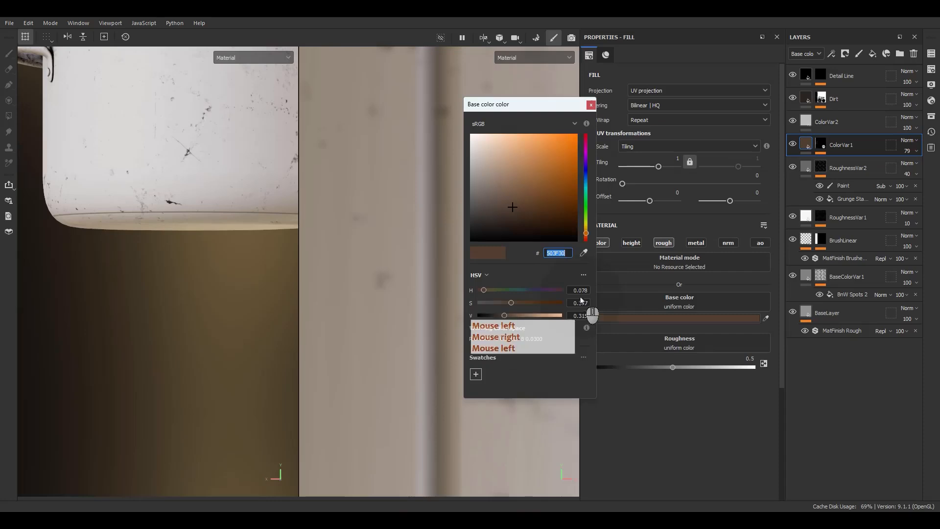
left_click(591, 105)
Step: Paste 503F30 as the base color of the ColorVar2 fill and lighten it to 68513E
left_click(828, 122)
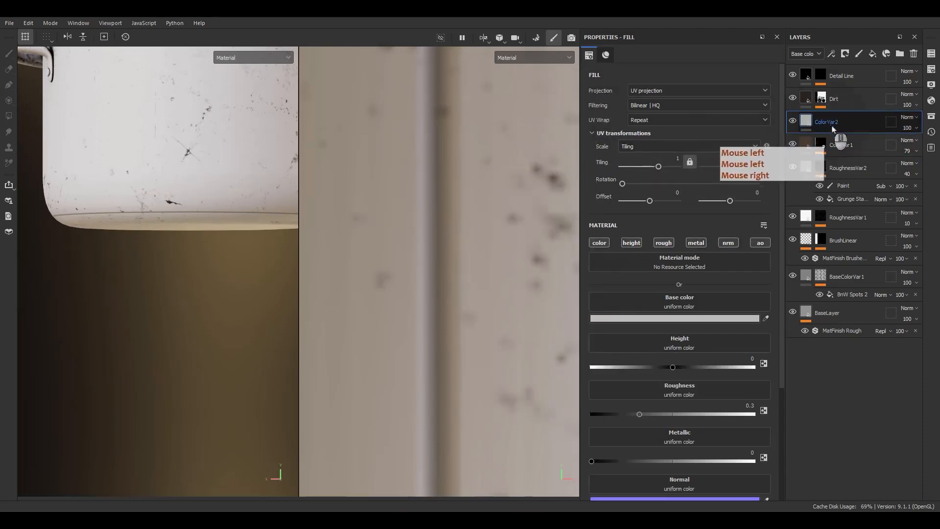
left_click(633, 319)
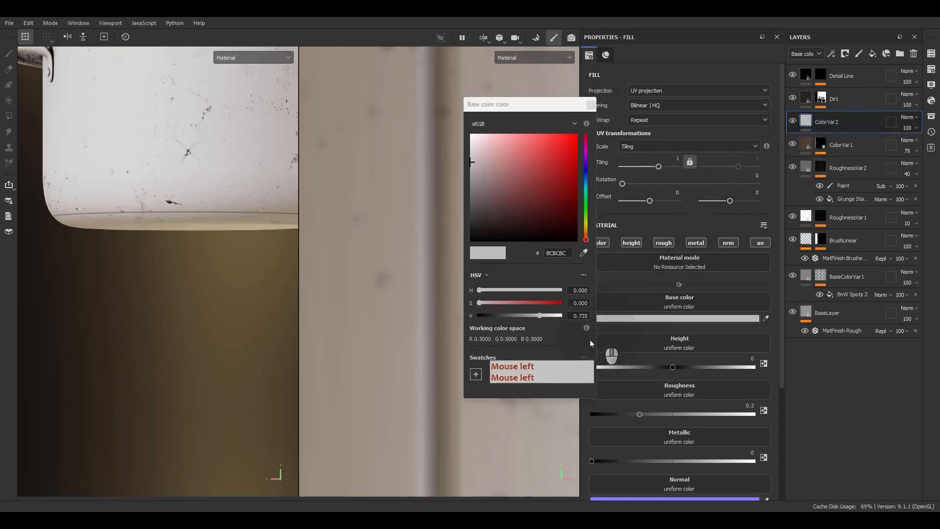
right_click(549, 253)
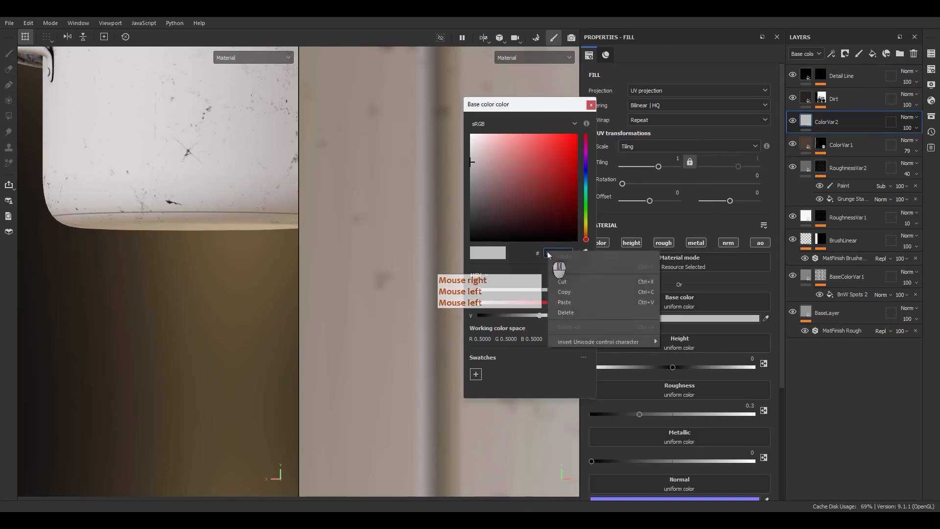
left_click(573, 307)
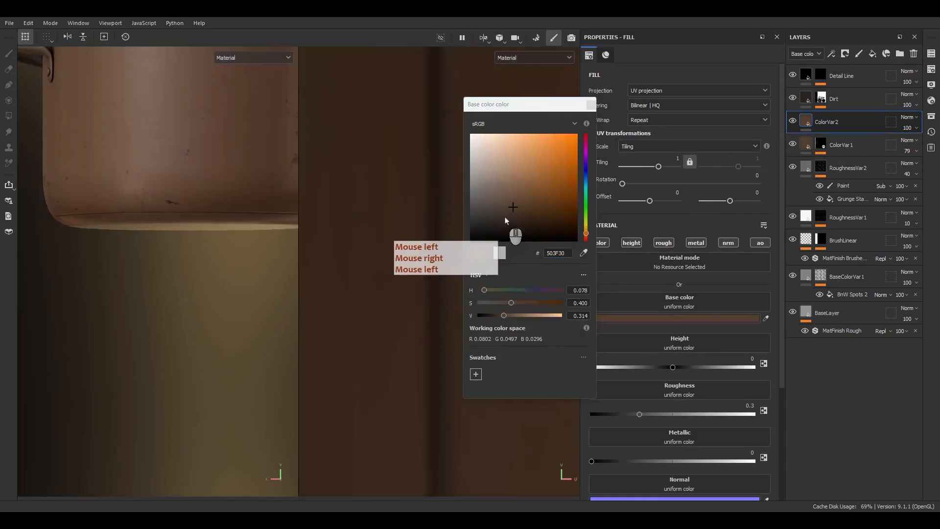
left_click_drag(513, 209, 513, 198)
left_click(591, 105)
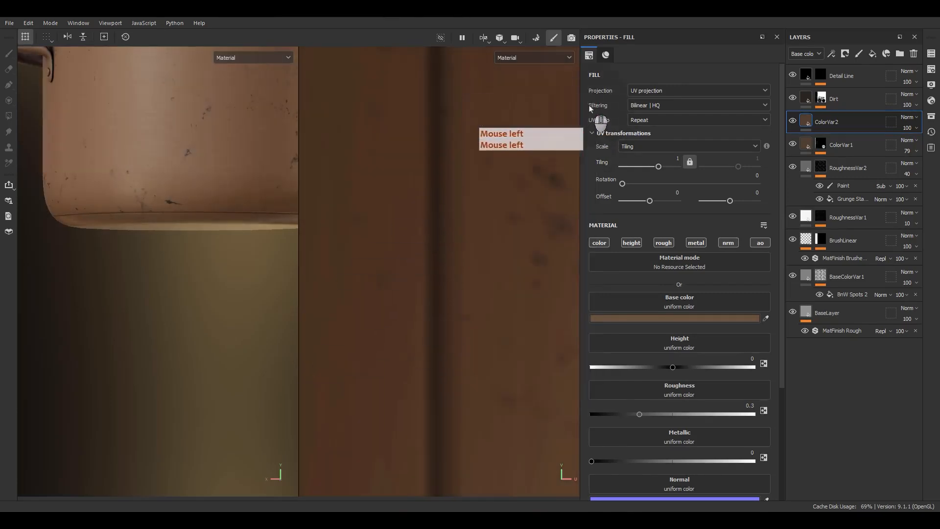
Step: Restrict ColorVar2 to the color channel only and compare the whole pot with the layer hidden and shown
left_click(608, 244, "alt")
middle_click_drag(177, 152, 157, 279, "alt")
mouse_move(157, 279)
left_mouse_down("alt")
mouse_move(155, 288)
mouse_move(161, 283)
left_mouse_up("alt")
left_click(792, 122)
left_click(793, 122)
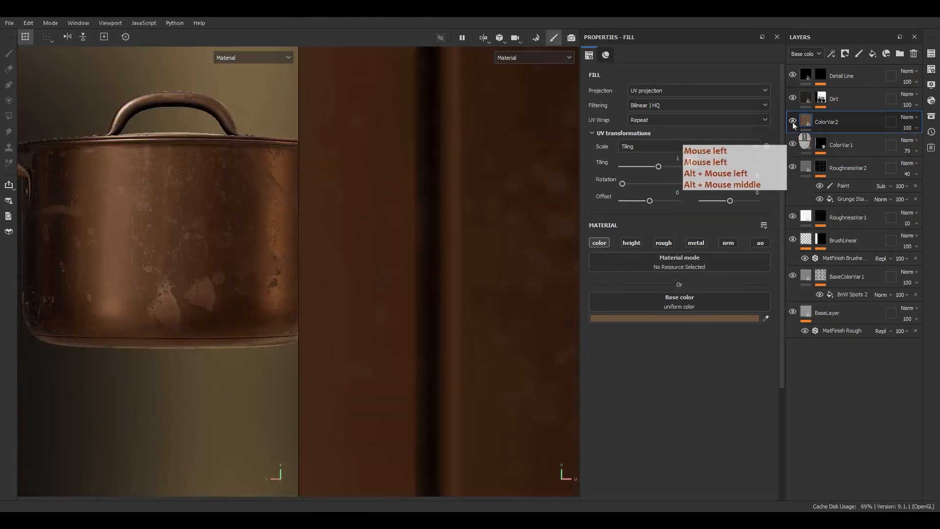
Step: Set ColorVar2's base color to the lighter, less saturated gray-brown 897E75
left_click(656, 319)
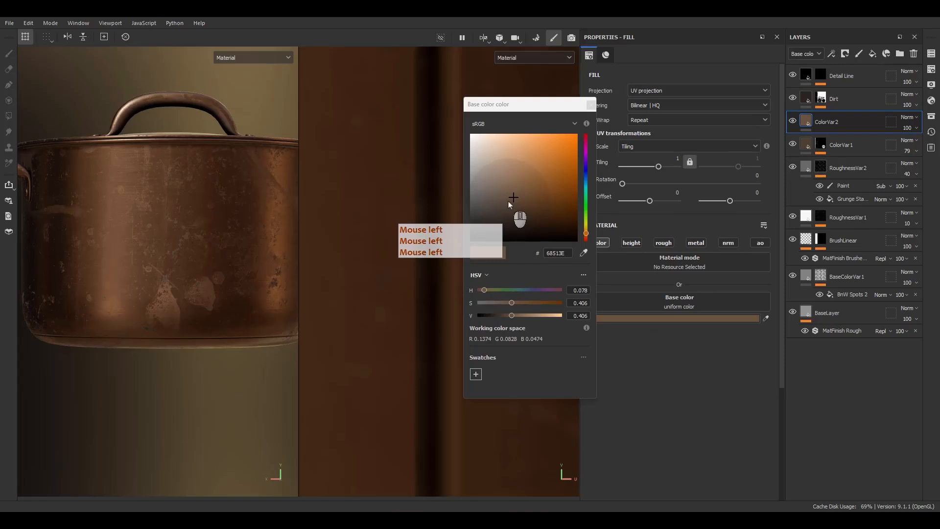
left_click(496, 191)
left_click_drag(496, 191, 486, 184)
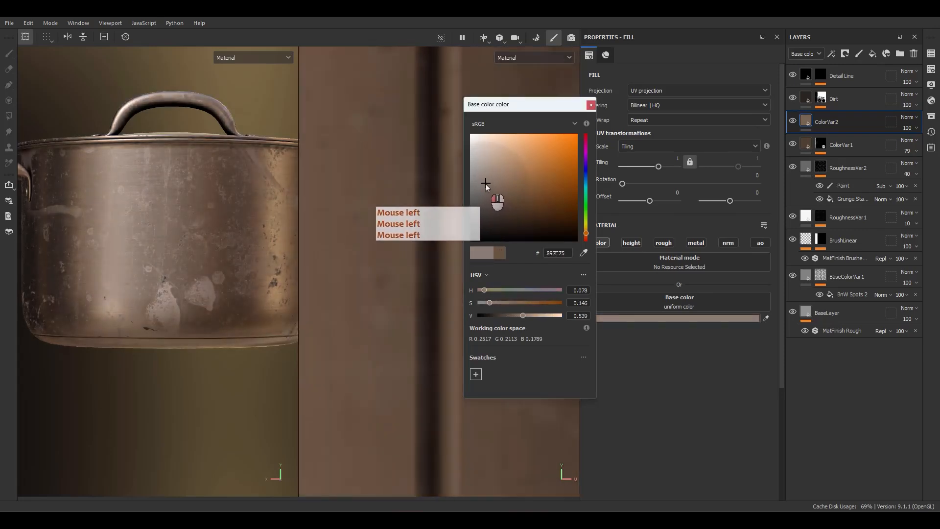
left_click(591, 104)
Step: Give ColorVar2 a black mask and add a paint effect to that mask
right_click(825, 122)
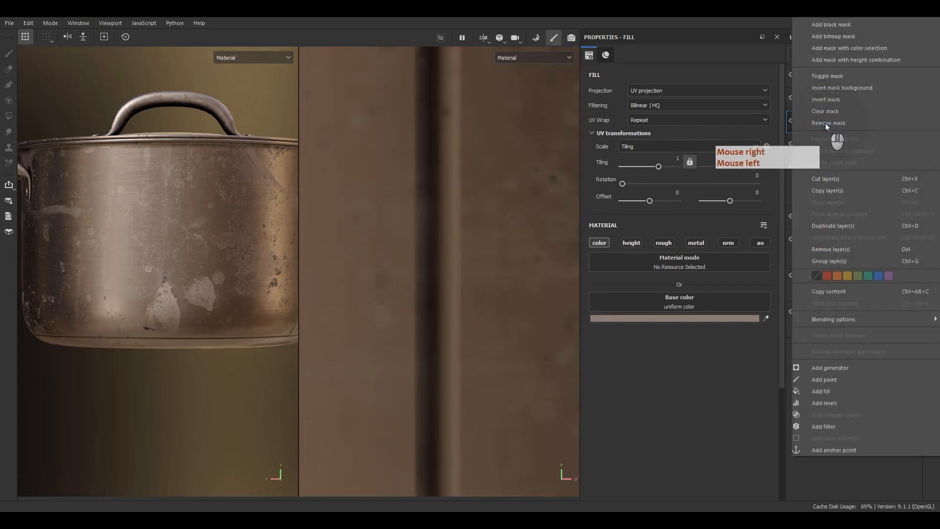
left_click(828, 26)
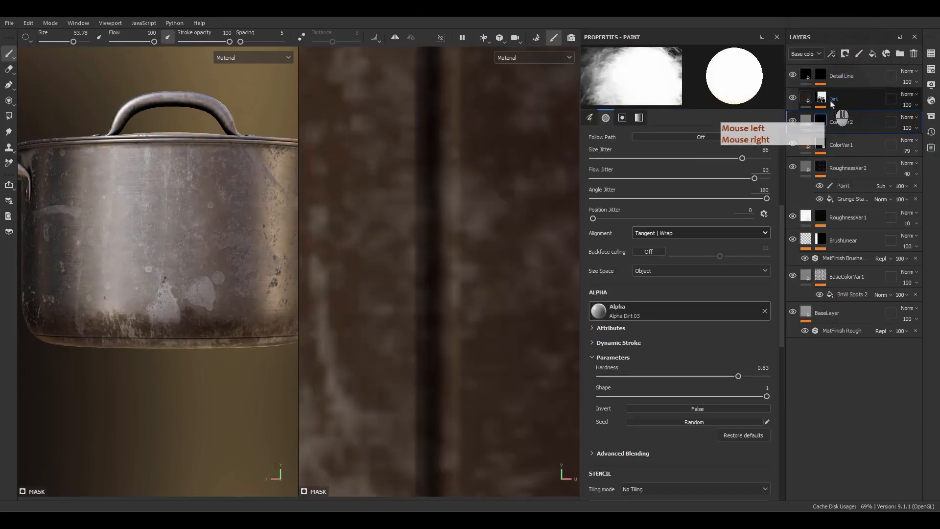
right_click(824, 128)
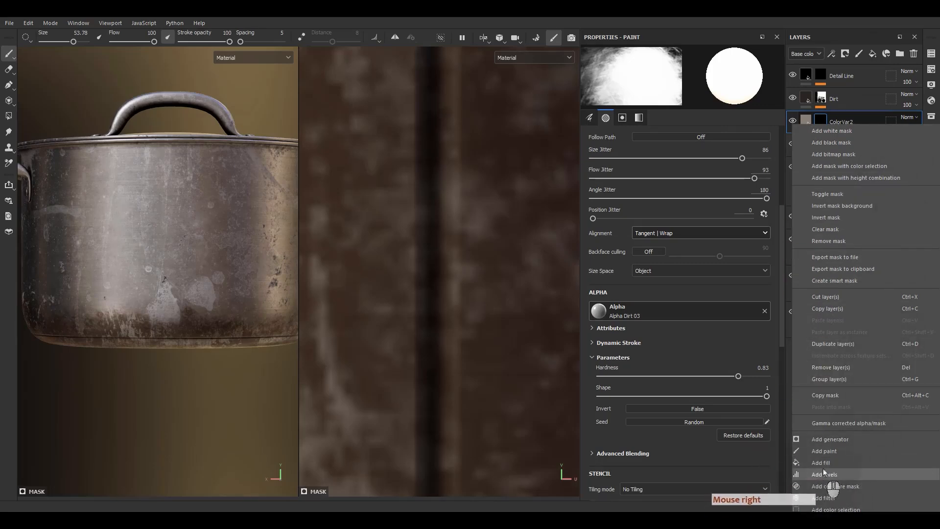
left_click(823, 453)
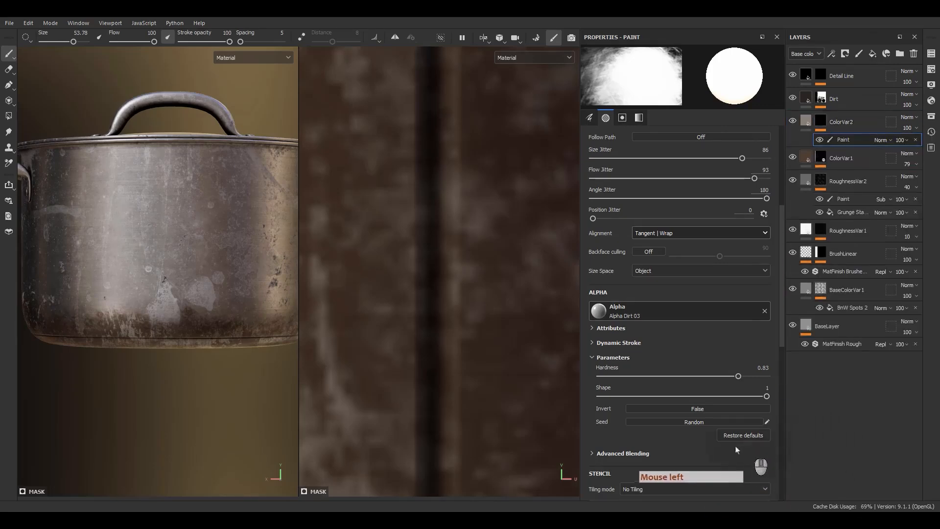
Step: Load Grunge Leaky Paint as the brush stencil with contrast 0.61 and balance 0.48
scroll(651, 382, "down", 5)
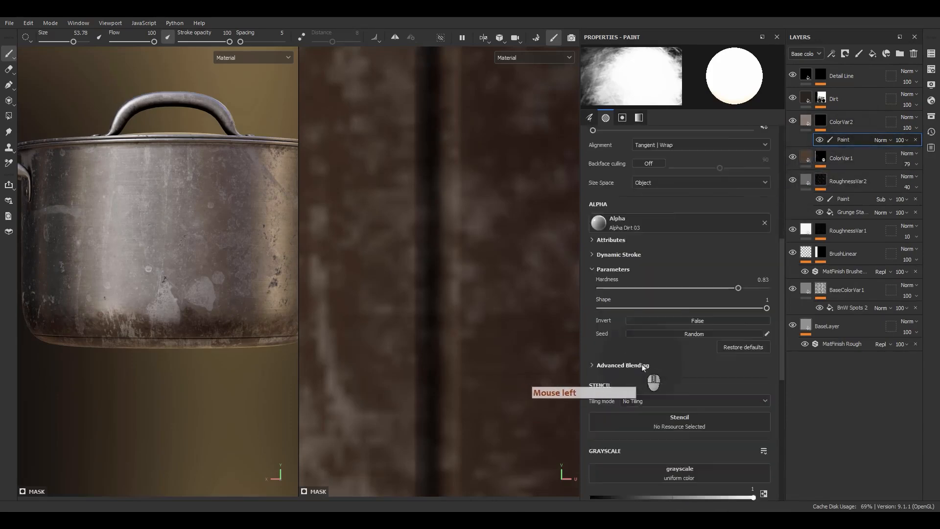
left_click(659, 364)
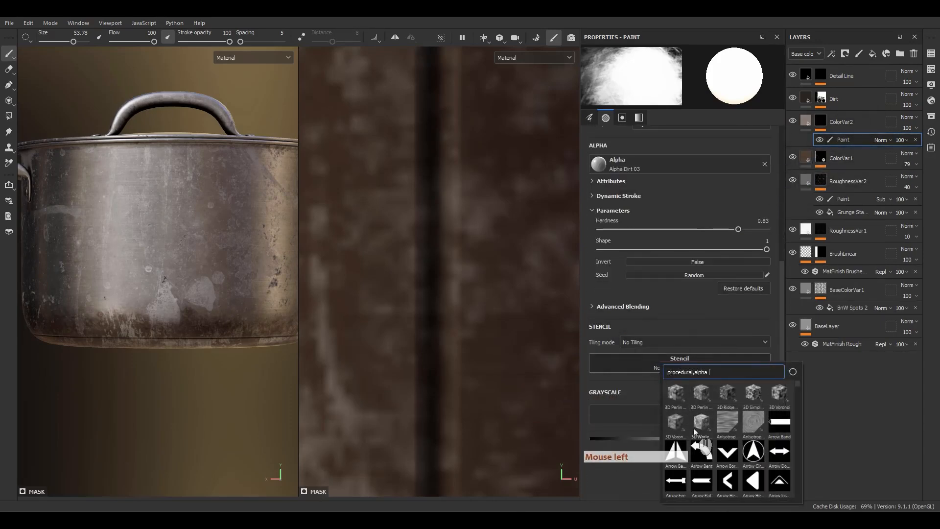
mouse_move(696, 430)
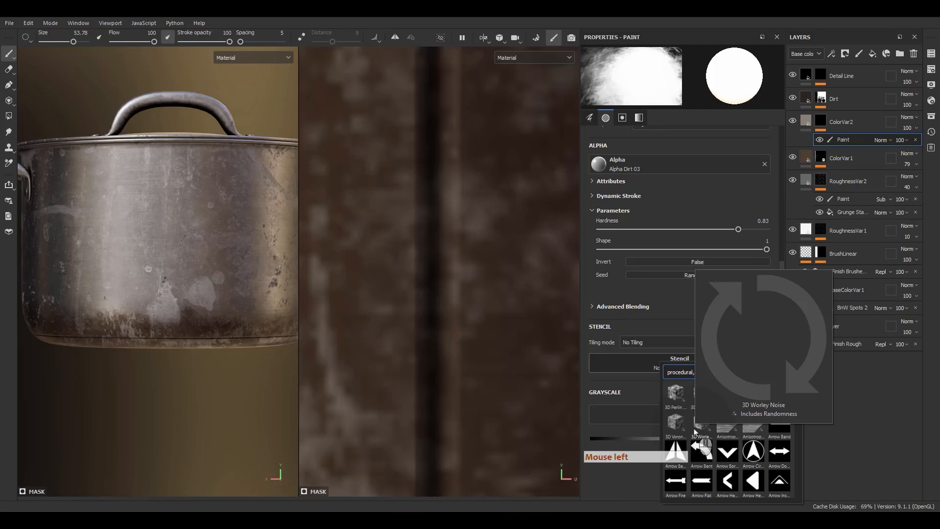
type("grunge")
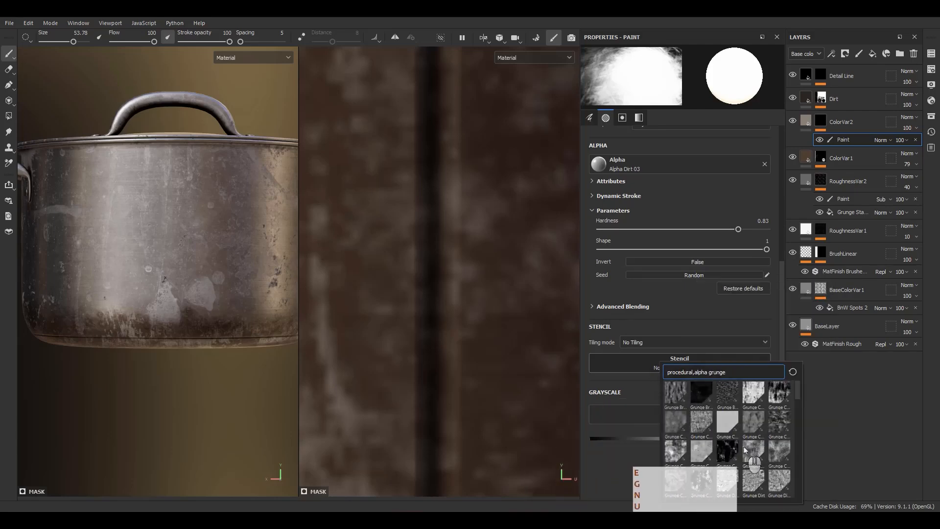
mouse_move(747, 448)
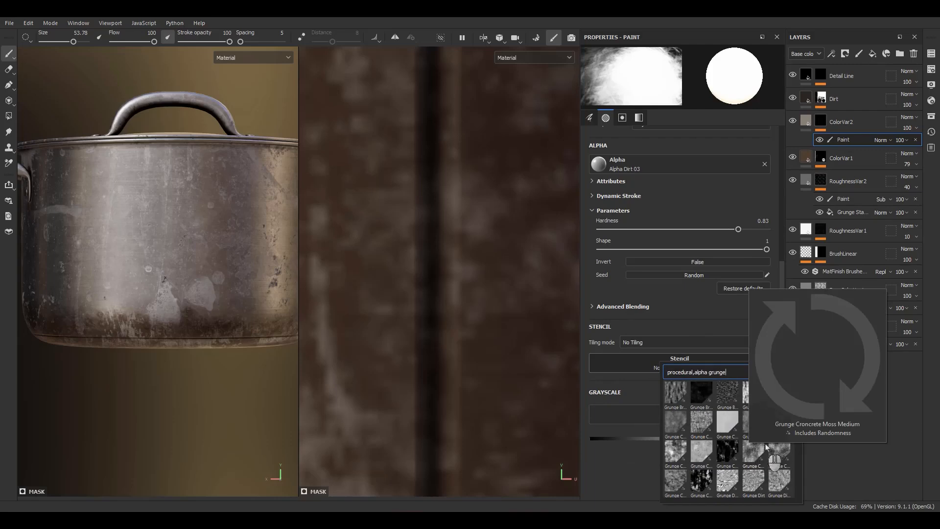
scroll(767, 446, "down", 5)
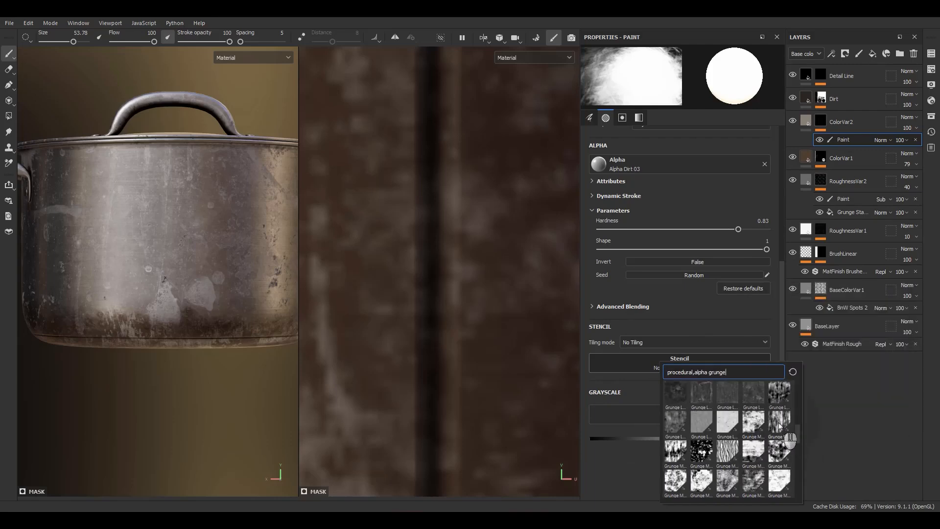
mouse_move(780, 427)
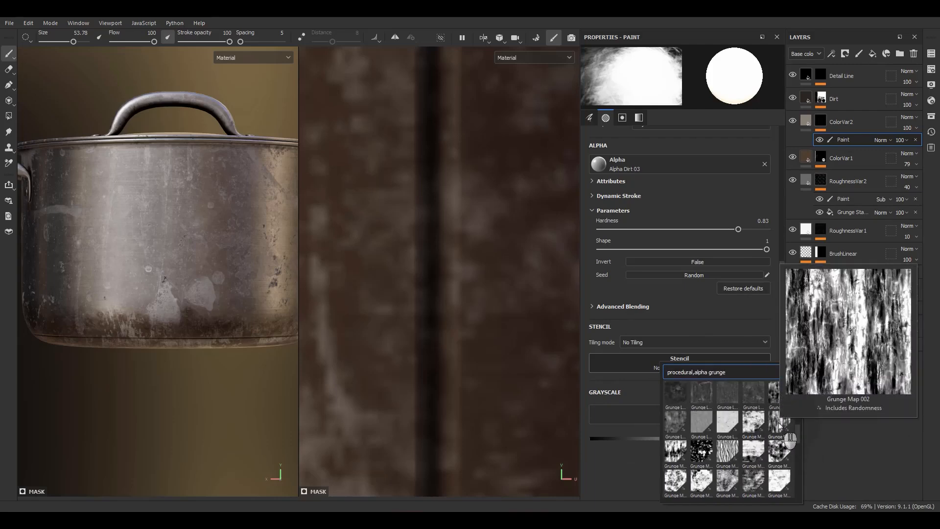
left_click(679, 434)
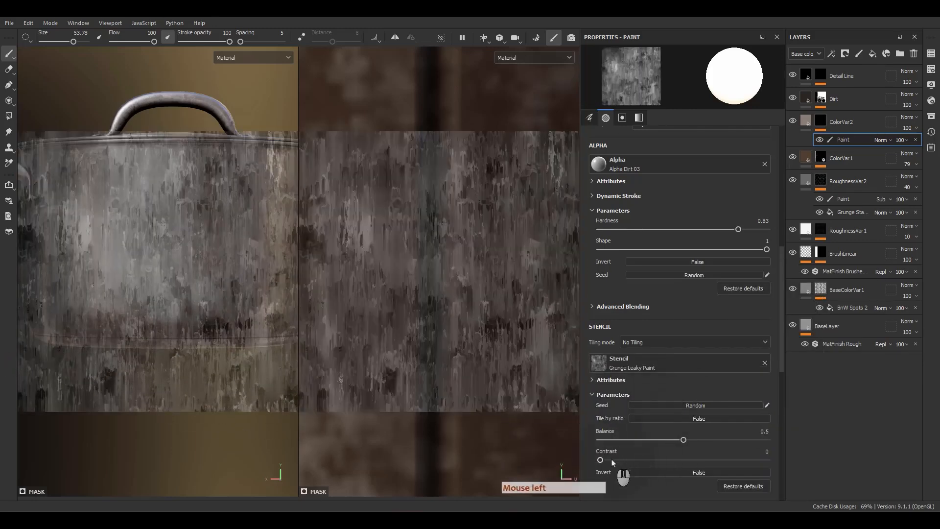
left_click_drag(653, 460, 681, 442)
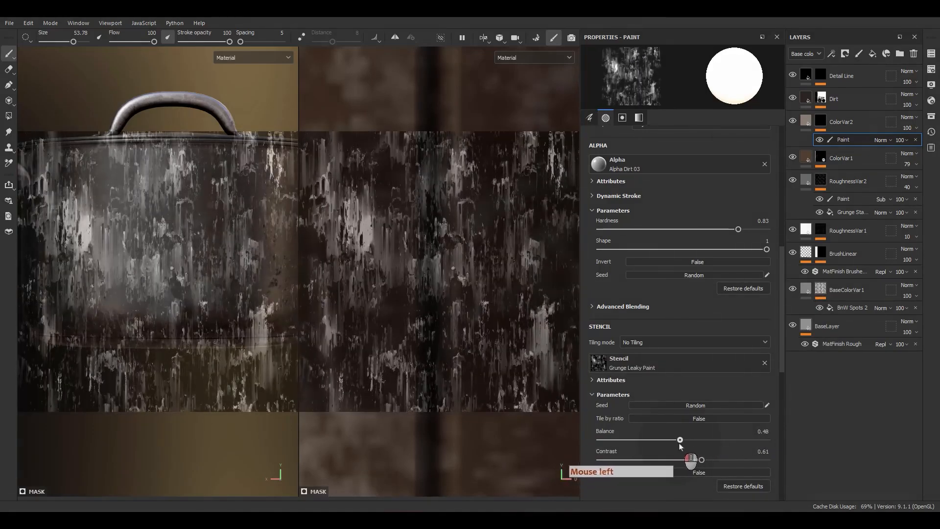
Step: Reduce the brush size to 30.19 for the pot's lower side and display ColorVar2's mask on its own
middle_click_drag(198, 316, 194, 278, "alt")
right_click_drag(225, 372, 241, 426, "alt")
right_click_drag(161, 270, 206, 335, "alt")
left_click_drag(197, 278, 199, 281)
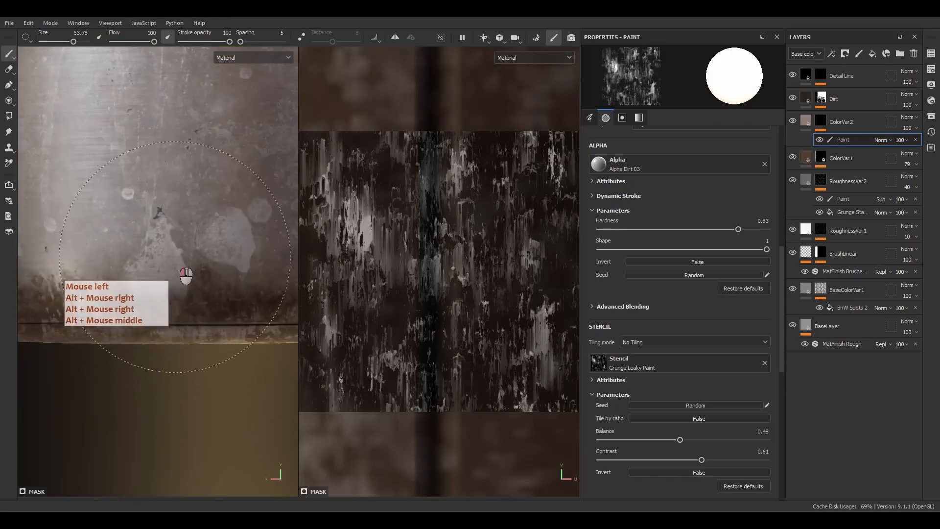
right_click_drag(187, 276, 183, 277, "ctrl")
right_click_drag(106, 273, 104, 273, "ctrl")
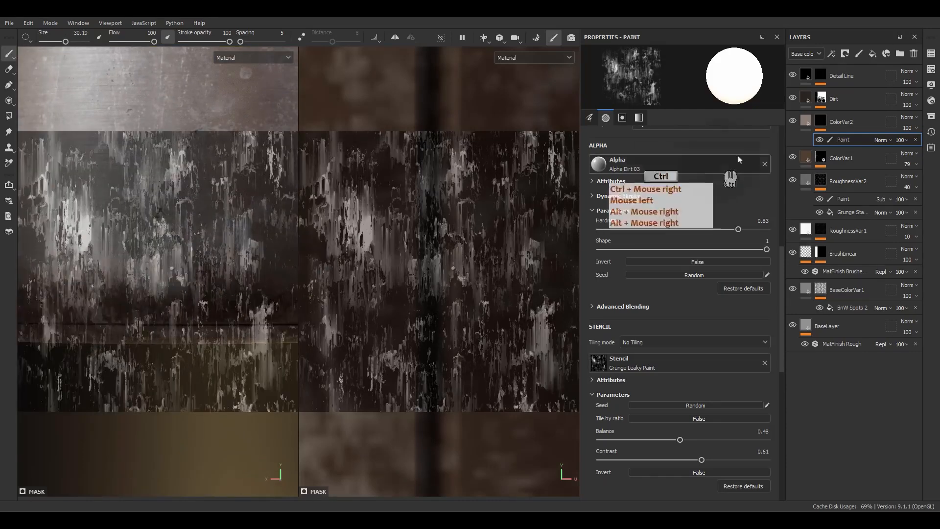
left_click(821, 121, "alt")
Step: Paint a band of Grunge Leaky Paint streaks into ColorVar2's mask around the lower side of the pot
mouse_move(149, 254)
left_mouse_down()
mouse_move(164, 243)
mouse_move(252, 262)
left_mouse_up()
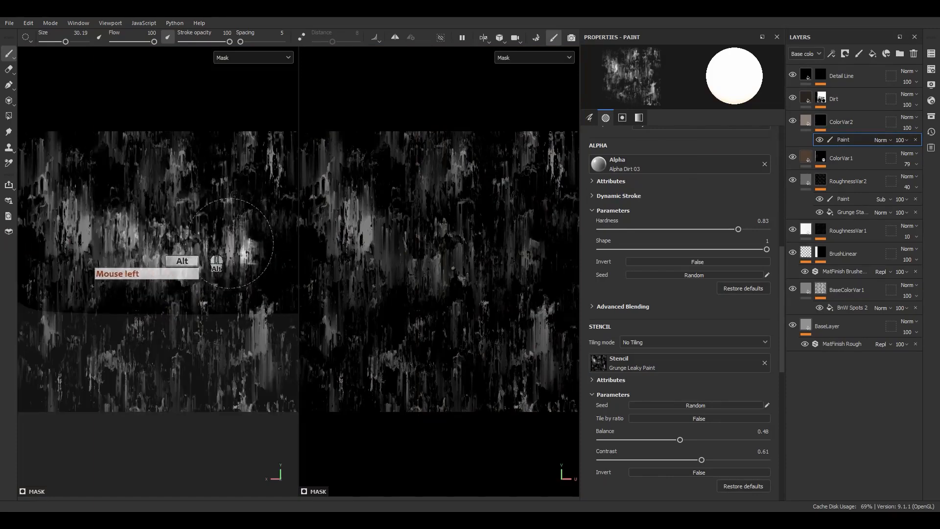
mouse_move(157, 255)
left_mouse_down()
mouse_move(131, 254)
mouse_move(133, 264)
left_mouse_up()
middle_click_drag(133, 267, 140, 279, "alt")
mouse_move(150, 260)
left_mouse_down()
mouse_move(232, 255)
mouse_move(242, 242)
left_mouse_up()
middle_click_drag(240, 250, 204, 264, "alt")
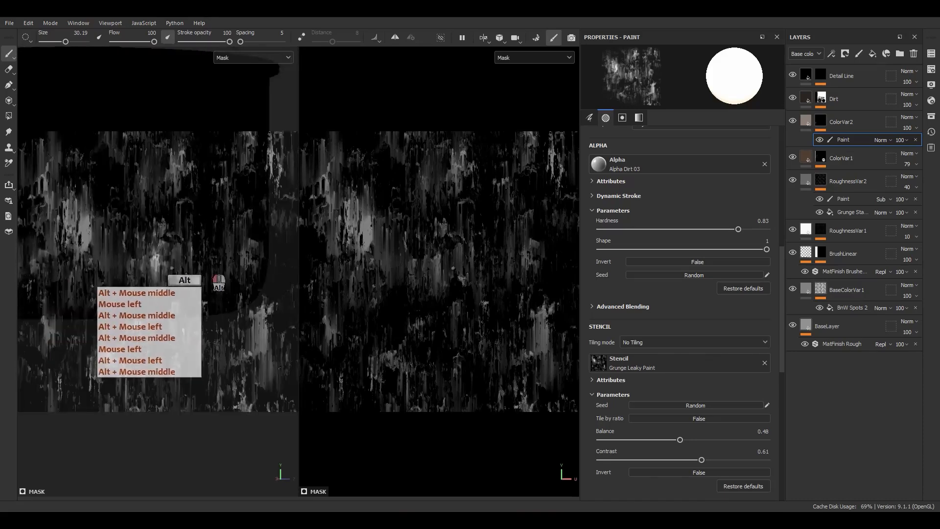
left_click_drag(204, 264, 190, 267, "alt")
left_click_drag(250, 253, 147, 249)
middle_click_drag(147, 249, 88, 261, "alt")
left_click_drag(98, 264, 155, 272, "alt")
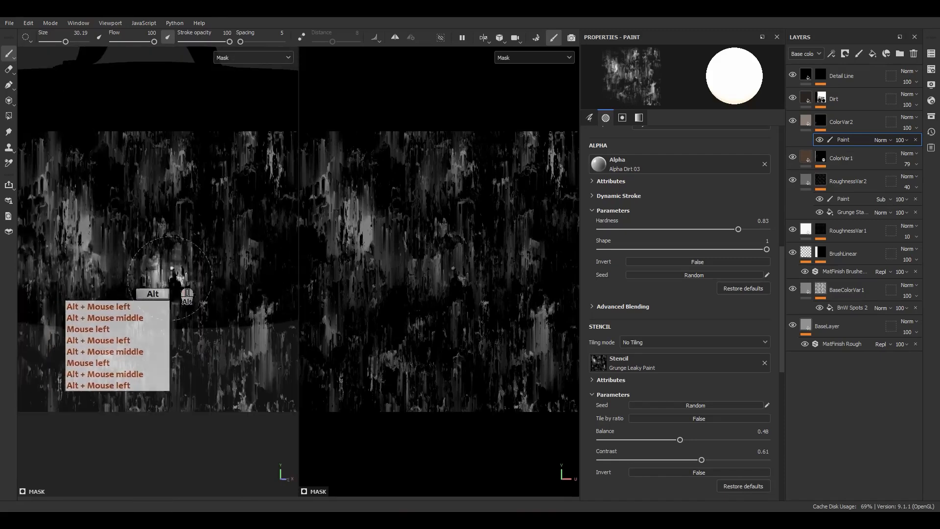
left_click_drag(240, 256, 147, 252)
middle_click_drag(147, 252, 96, 265, "alt")
left_click_drag(99, 265, 139, 273, "alt")
middle_click_drag(147, 272, 188, 267, "alt")
mouse_move(188, 268)
left_mouse_down("alt")
mouse_move(225, 256)
mouse_move(208, 260)
left_mouse_up("alt")
middle_click_drag(206, 262, 172, 285, "alt")
mouse_move(177, 285)
left_mouse_down("alt")
mouse_move(243, 269)
mouse_move(226, 272)
left_mouse_up("alt")
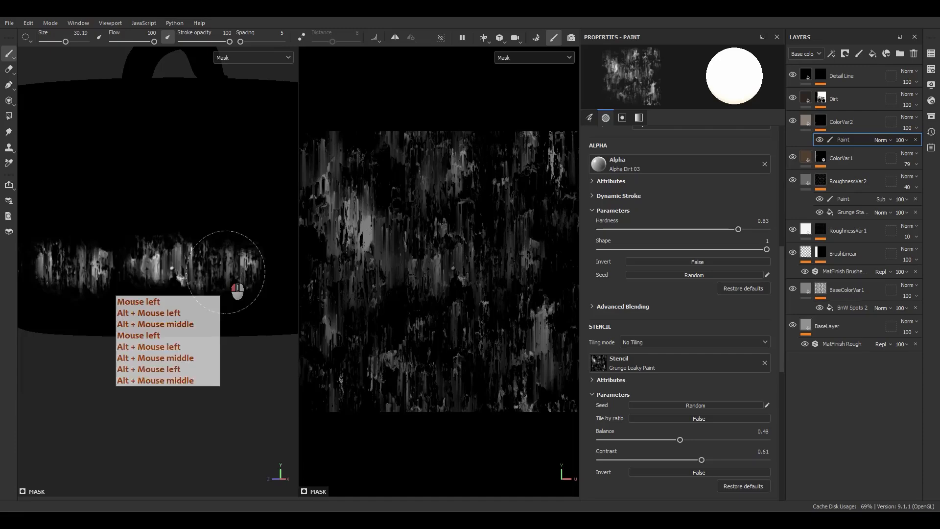
left_click_drag(102, 280, 92, 281)
middle_click_drag(180, 275, 83, 277, "alt")
left_click_drag(82, 277, 235, 269, "alt")
left_click_drag(262, 266, 204, 273)
middle_click_drag(220, 273, 123, 266, "alt")
left_click_drag(123, 266, 126, 264, "alt")
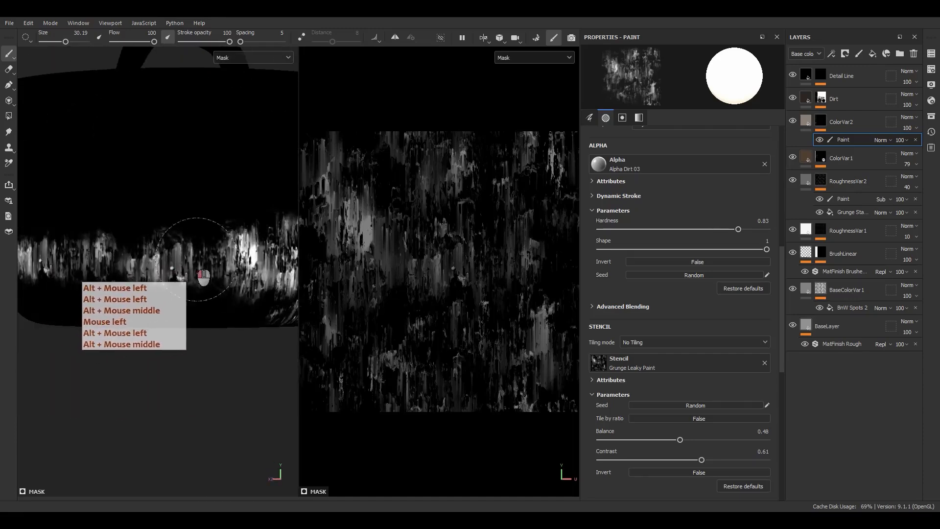
Step: Clear the brush stencil and add a second paint effect to ColorVar2's mask, blended as Subtract
left_click(765, 364)
left_click(847, 140)
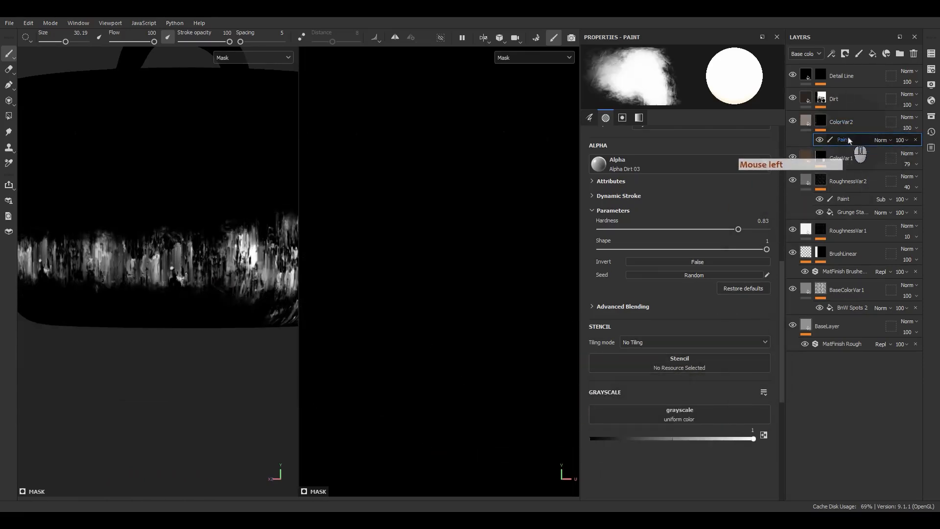
right_click(848, 141)
left_click(846, 313)
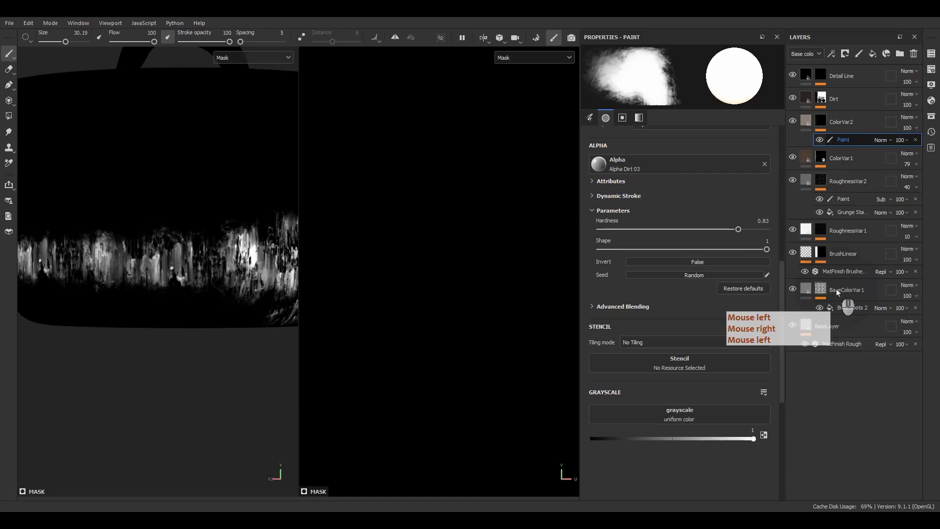
left_click(881, 141)
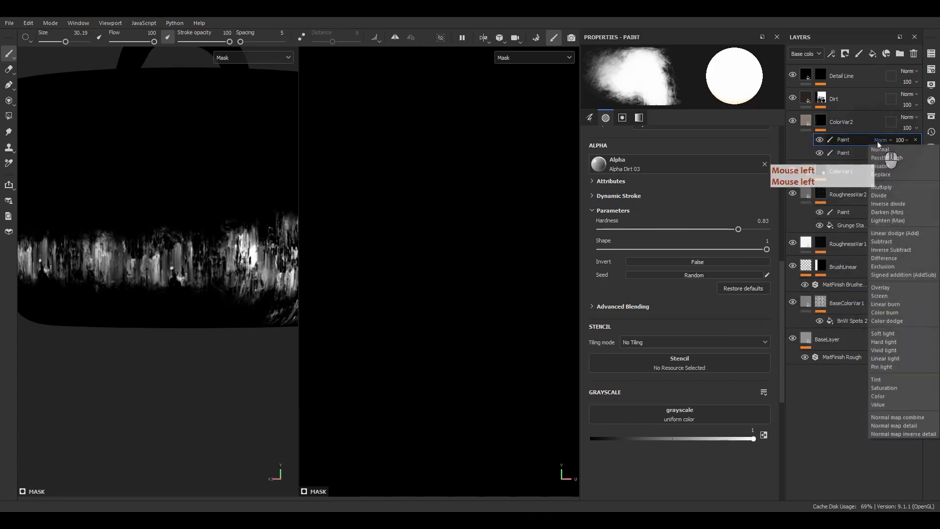
left_click(880, 242)
Step: Switch back to the material display and examine the streaked staining around the pot's lower side
scroll(209, 231, "up", 2)
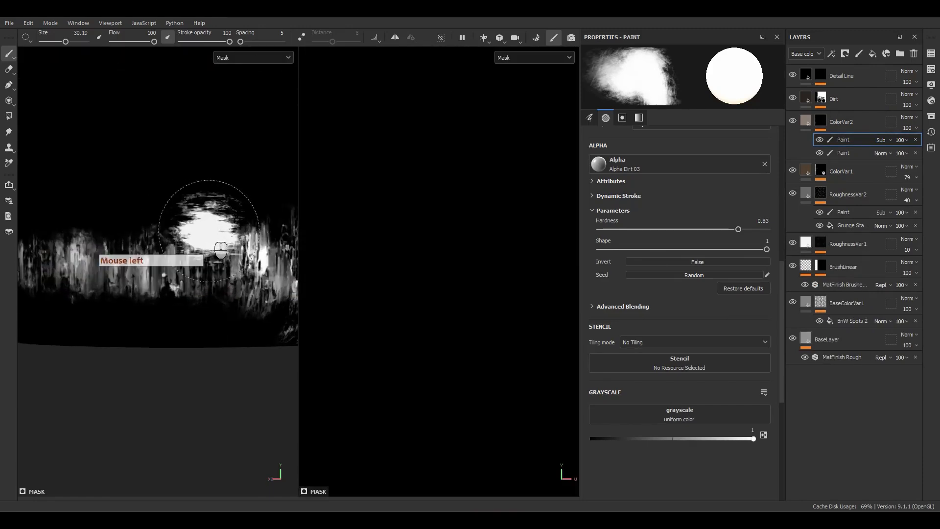
key("m")
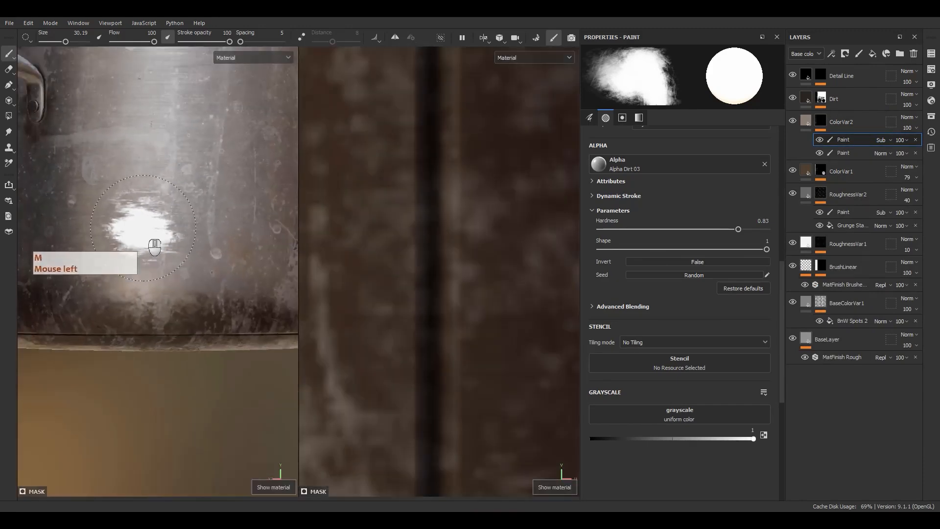
left_click_drag(143, 228, 211, 230, "alt")
middle_click_drag(211, 229, 299, 223, "alt")
left_click_drag(244, 229, 179, 223, "alt")
middle_click_drag(179, 224, 251, 224, "alt")
mouse_move(251, 224)
left_mouse_down("alt")
mouse_move(160, 238)
mouse_move(215, 250)
mouse_move(200, 235)
mouse_move(221, 211)
mouse_move(141, 227)
mouse_move(209, 237)
left_mouse_up("alt")
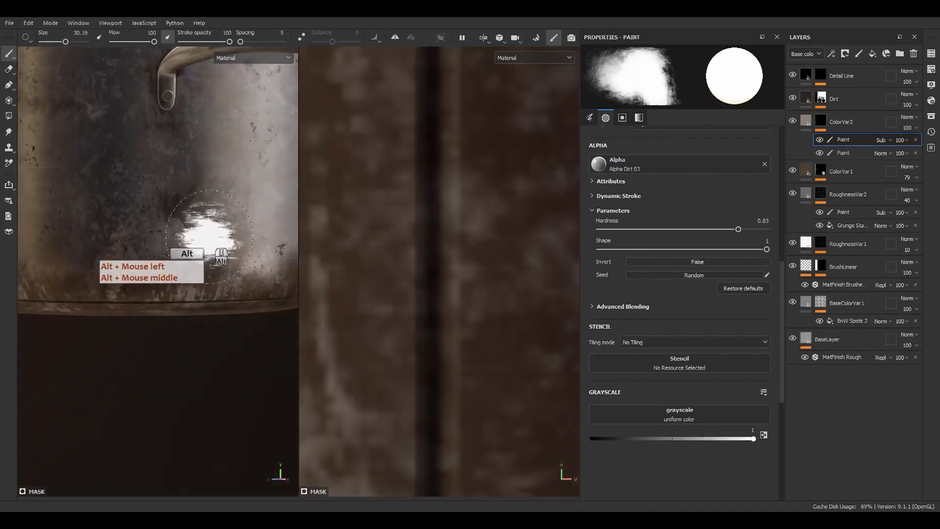
middle_click_drag(209, 237, 246, 218, "alt")
left_click_drag(245, 218, 317, 207, "alt")
Step: Set ColorVar2's fill to base color 877769 and enable its roughness channel at 0.4734
left_click(806, 121)
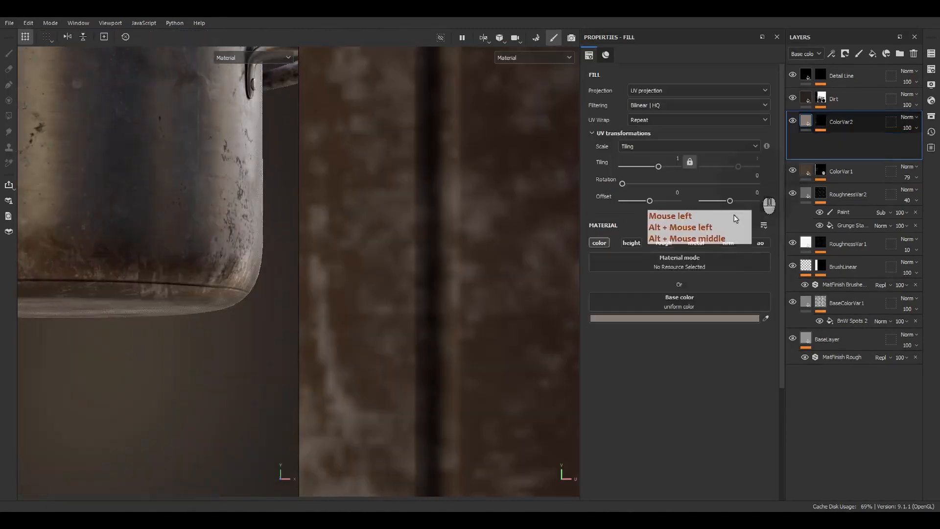
left_click(667, 317)
mouse_move(509, 186)
left_mouse_down()
mouse_move(514, 199)
mouse_move(494, 188)
left_mouse_up()
left_click(664, 242)
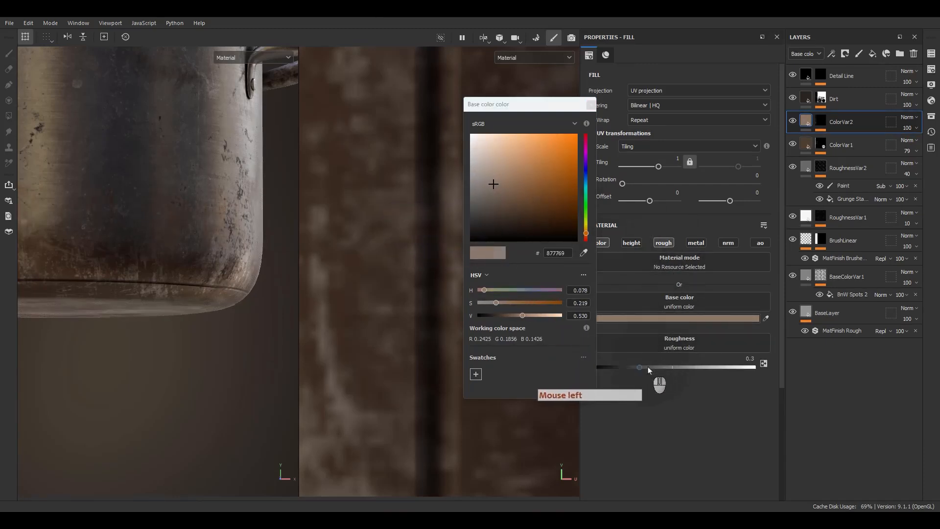
left_click_drag(663, 363, 664, 364)
Step: Warm and brighten ColorVar2's base color to 997A5F, with saturation 0.378 and value 0.599
left_click_drag(254, 243, 164, 226, "alt")
right_click_drag(164, 227, 231, 311, "alt")
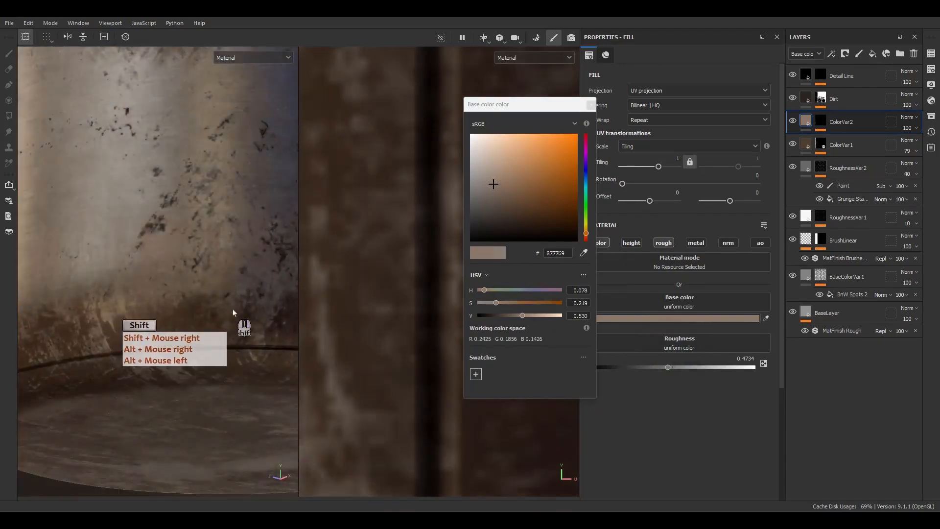
left_click_drag(231, 312, 180, 229, "alt")
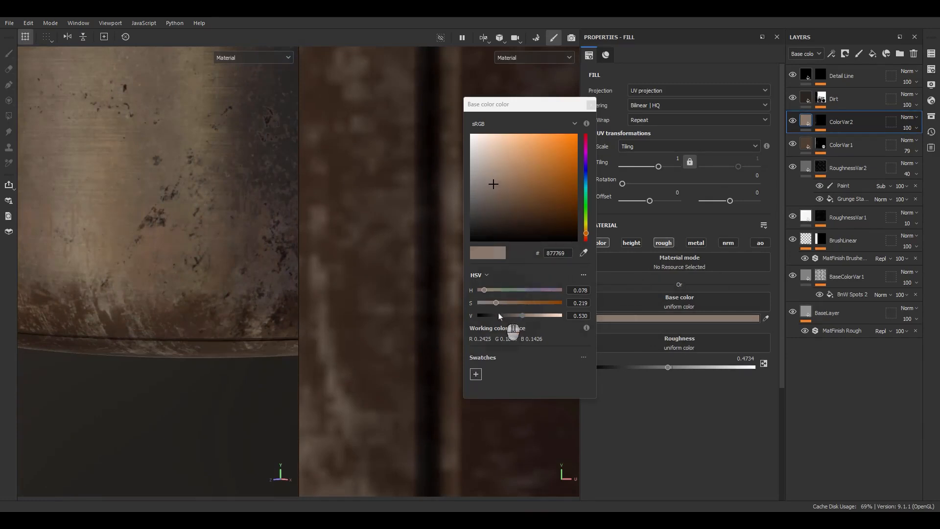
left_click_drag(498, 303, 526, 322)
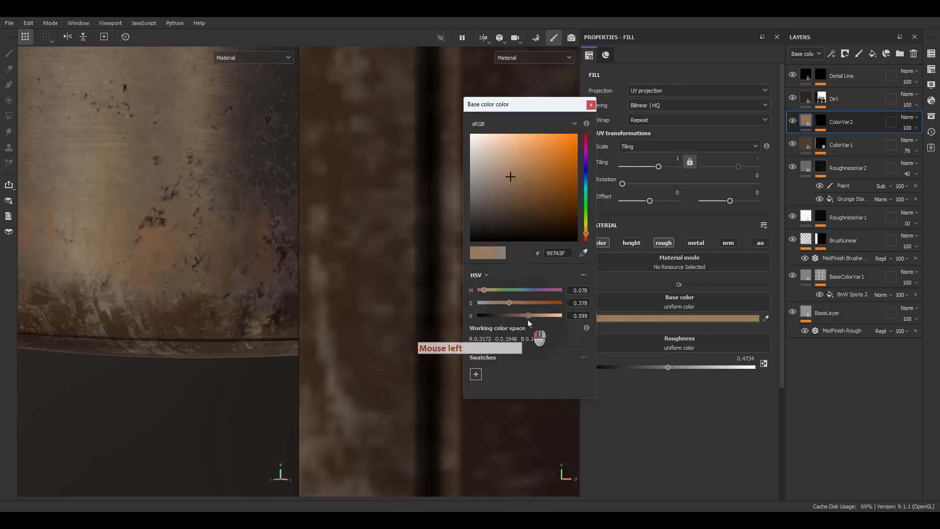
left_click(590, 105)
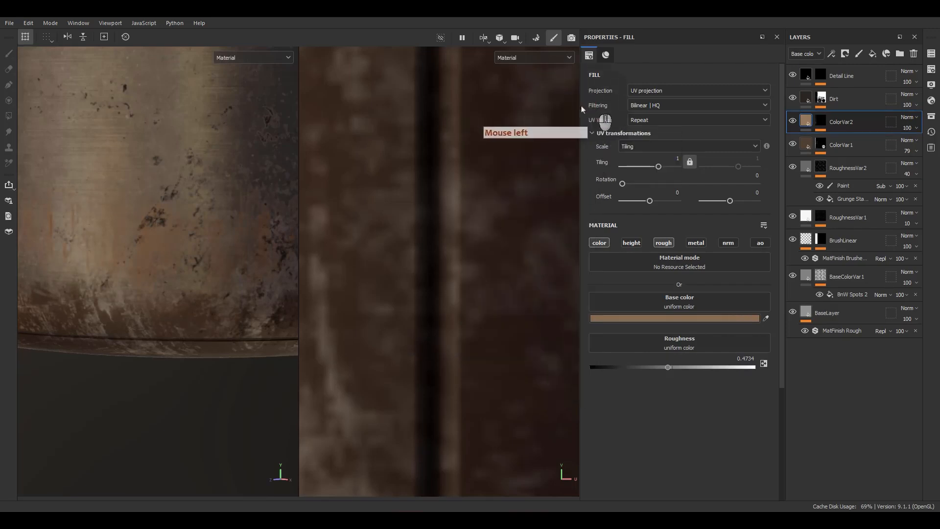
Step: With ColorVar2's Subtract paint effect and the Alpha Dirt 03 brush, break up the orange streak band around the pot's lower side
middle_click_drag(200, 286, 209, 256, "alt")
left_click_drag(210, 256, 189, 257, "alt")
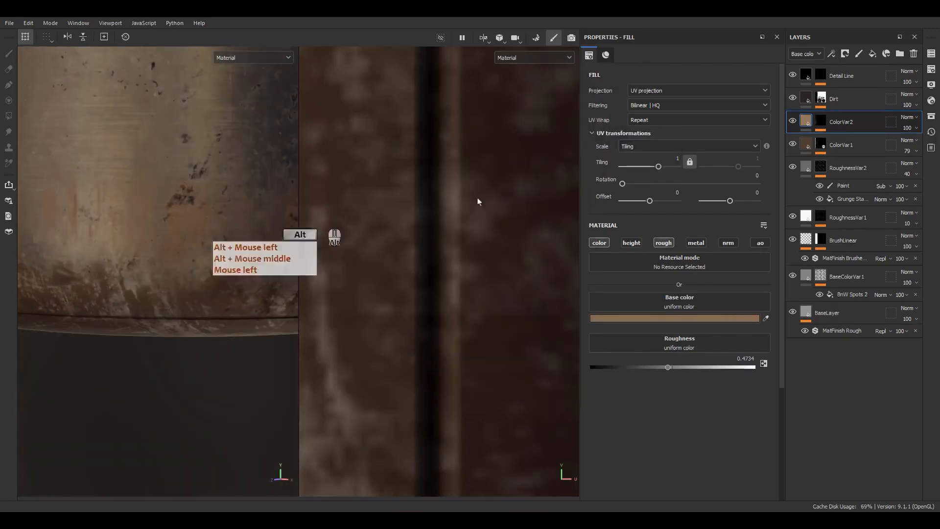
left_click(822, 129)
left_click(841, 139)
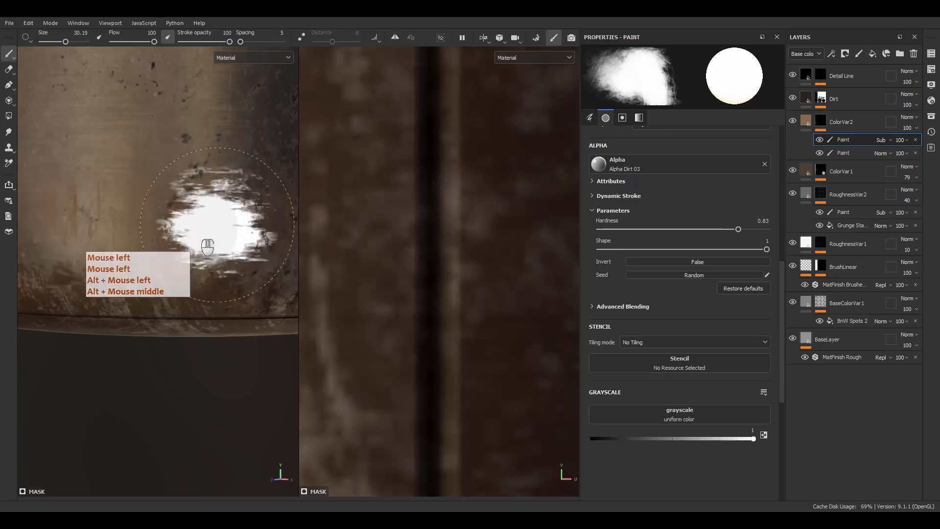
mouse_move(124, 166)
left_mouse_down()
mouse_move(149, 160)
mouse_move(151, 173)
left_mouse_up()
middle_click_drag(187, 182, 201, 181, "alt")
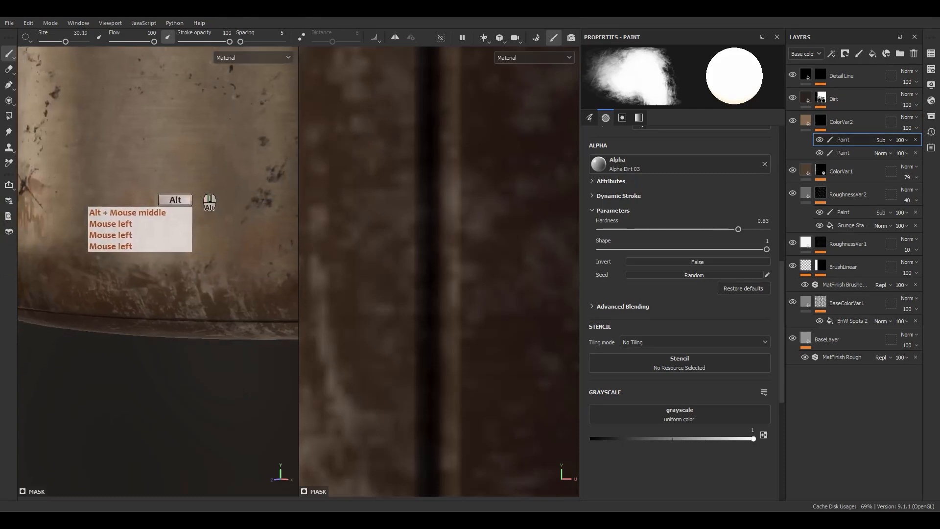
left_click_drag(201, 181, 167, 150, "alt")
mouse_move(147, 220)
left_mouse_down()
mouse_move(76, 251)
mouse_move(137, 180)
mouse_move(147, 188)
left_mouse_up()
middle_click_drag(147, 204, 180, 198, "alt")
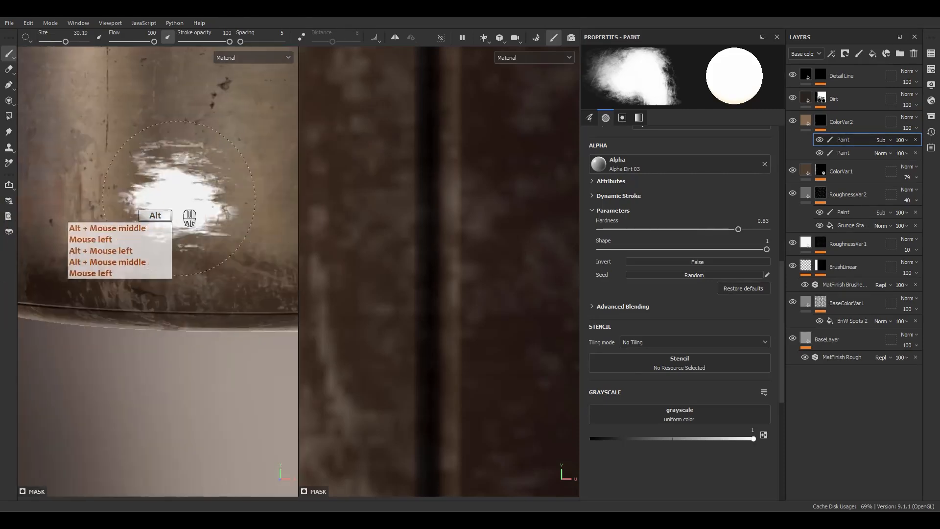
left_click_drag(181, 199, 250, 192, "alt")
mouse_move(97, 163)
left_mouse_down()
mouse_move(124, 164)
mouse_move(100, 252)
left_mouse_up()
left_click_drag(207, 266, 249, 276, "alt")
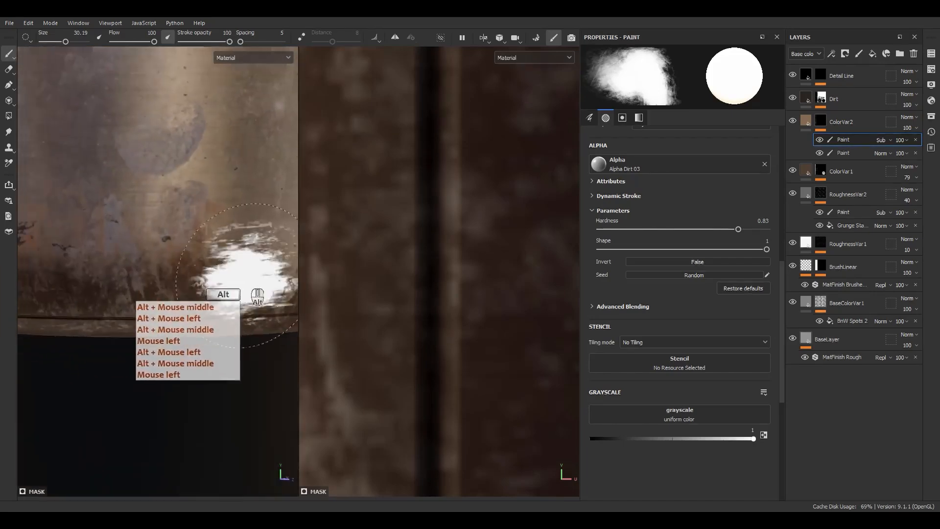
left_click_drag(90, 257, 82, 281)
middle_click_drag(89, 284, 147, 274, "alt")
left_click_drag(147, 274, 211, 276, "alt")
mouse_move(164, 282)
middle_mouse_down("alt")
mouse_move(215, 313)
mouse_move(409, 283)
middle_mouse_up("alt")
left_click_drag(147, 262, 205, 262, "alt")
left_click(110, 191)
middle_click_drag(132, 257, 349, 264, "alt")
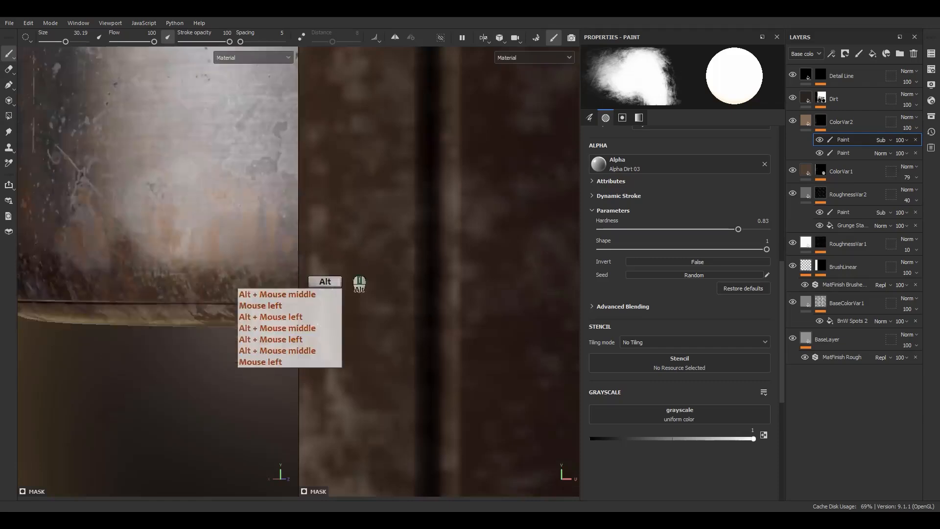
left_click_drag(162, 265, 254, 263, "alt")
mouse_move(221, 168)
left_mouse_down()
mouse_move(113, 190)
mouse_move(109, 211)
left_mouse_up()
middle_click_drag(116, 271, 269, 289, "alt")
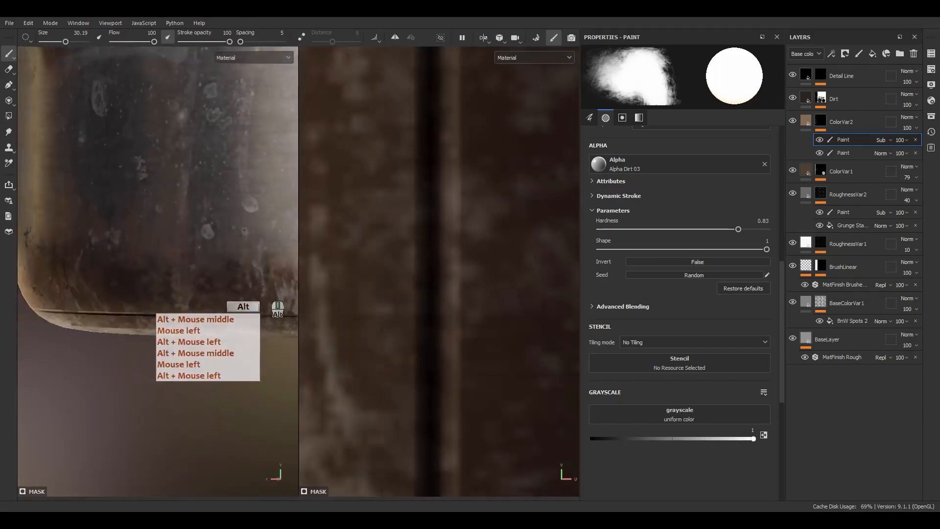
left_click_drag(112, 289, 190, 294, "alt")
middle_click_drag(117, 286, 205, 284, "alt")
left_click_drag(161, 281, 233, 279, "alt")
mouse_move(152, 180)
left_mouse_down()
mouse_move(132, 167)
mouse_move(120, 183)
left_mouse_up()
middle_click_drag(128, 262, 411, 271, "alt")
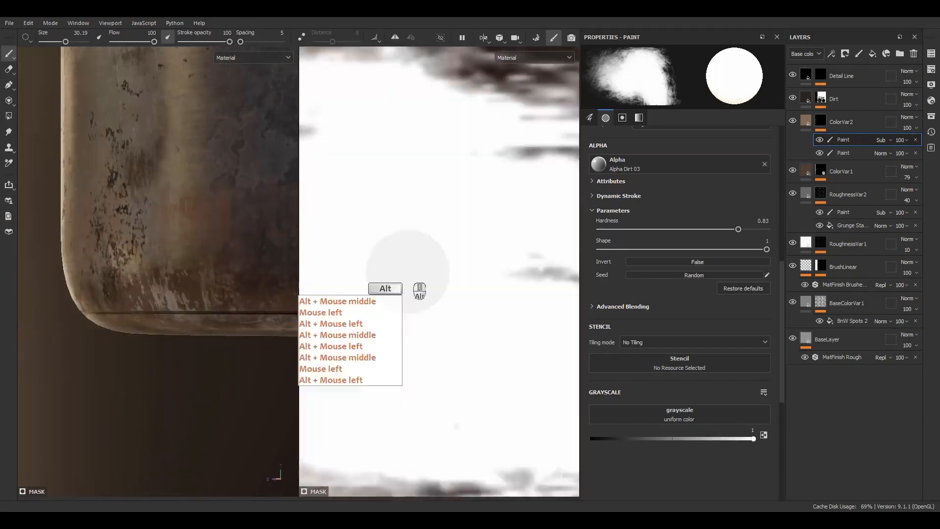
left_click_drag(166, 260, 267, 254, "alt")
left_click_drag(200, 180, 162, 210)
middle_click_drag(157, 239, 303, 247, "alt")
left_click_drag(184, 247, 224, 253, "alt")
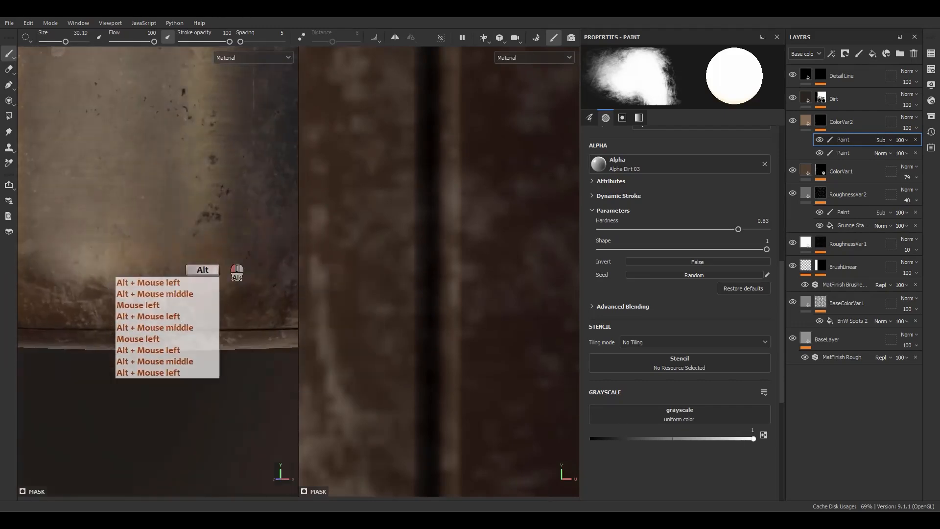
Step: Review the fill settings of ColorVar2, Dirt and Detail Line, and display only the 3D view with the whole pot
left_click_drag(143, 243, 117, 283)
scroll(119, 282, "down", 6)
mouse_move(165, 323)
left_mouse_down("alt")
mouse_move(24, 324)
mouse_move(27, 314)
left_mouse_up("alt")
left_click(806, 122)
left_click(805, 98)
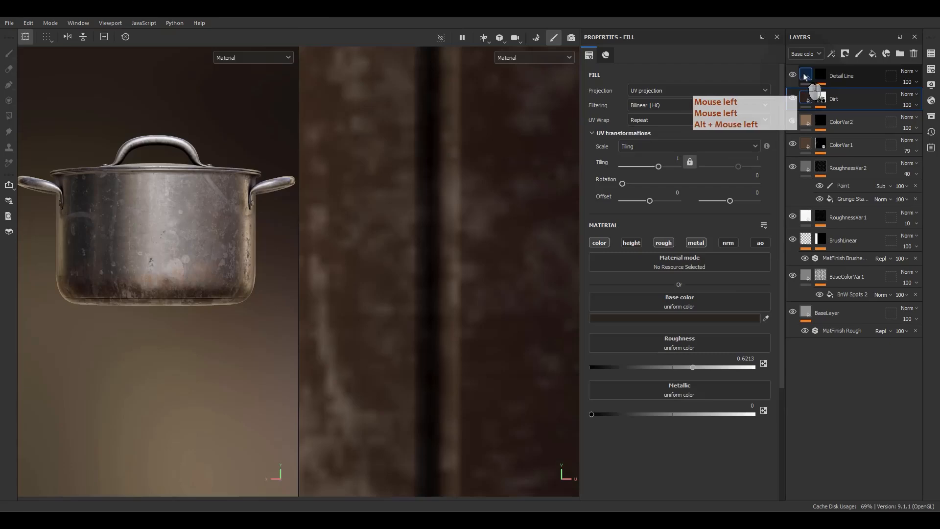
left_click(804, 75)
scroll(128, 282, "down", 2)
key("F2")
scroll(294, 245, "up", 3)
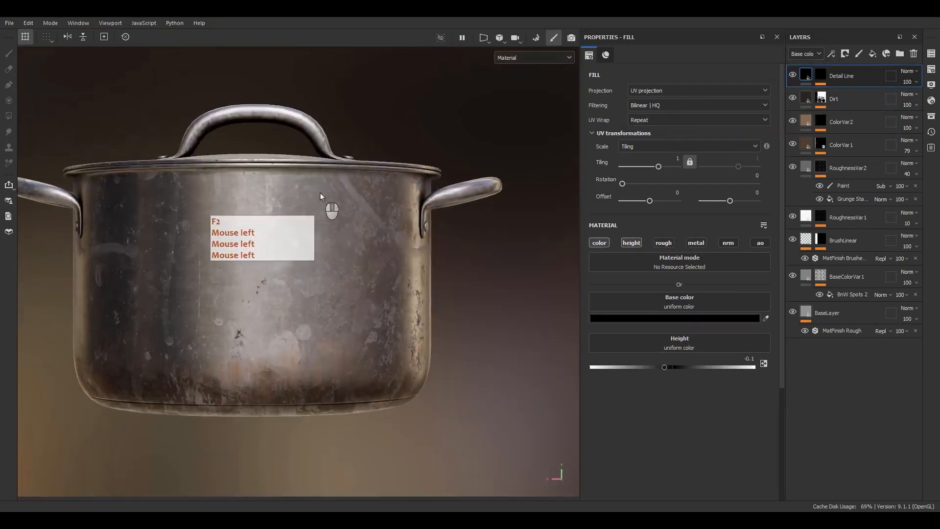
Step: Examine the textured pot's body, lid and handles from the side and from above
left_click_drag(319, 192, 291, 269, "alt")
right_click_drag(292, 269, 356, 230, "alt")
middle_click_drag(356, 230, 354, 267, "alt")
left_click_drag(353, 267, 351, 233, "alt")
right_click_drag(351, 233, 418, 310, "alt")
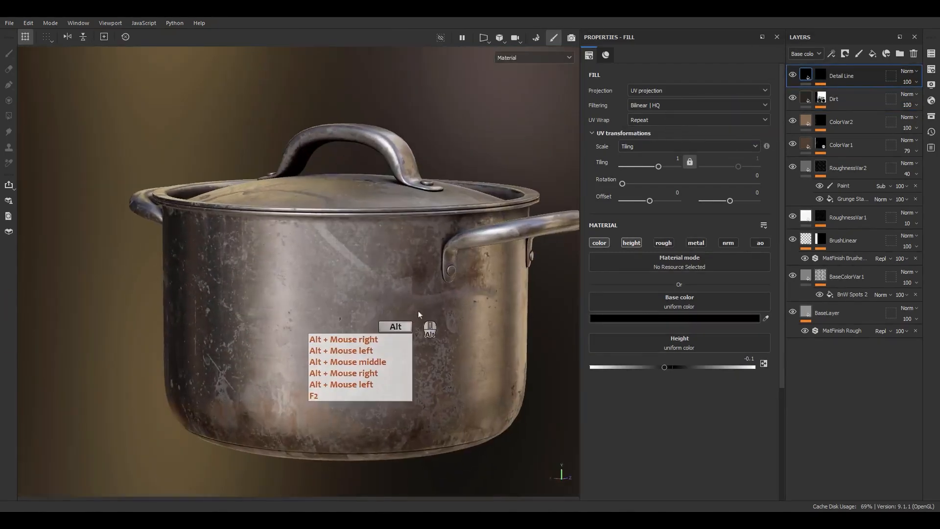
middle_click_drag(419, 310, 386, 296, "alt")
mouse_move(387, 296)
left_mouse_down("alt")
mouse_move(415, 295)
mouse_move(389, 321)
mouse_move(389, 313)
left_mouse_up("alt")
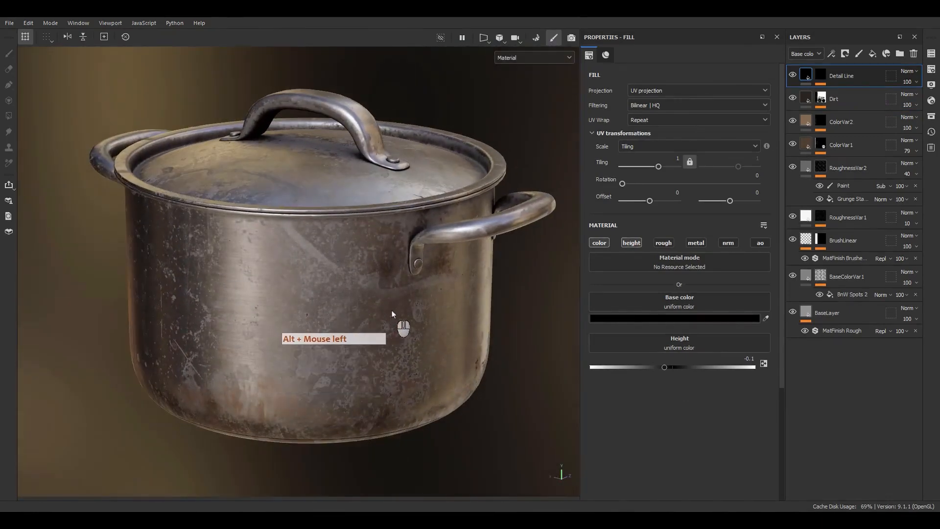